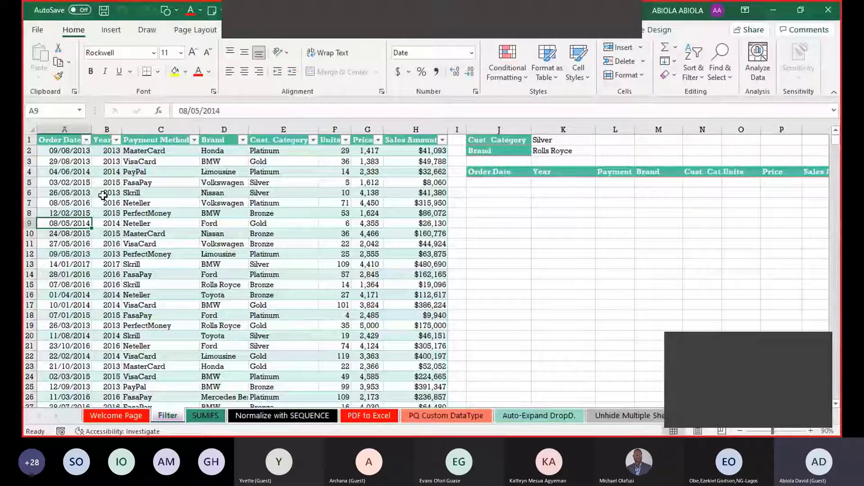
- Examine the Payment Method column's filter options and the choices offered for Cust. Category in K1 and Brand in K2
{"action": "left_click", "coordinate": [195, 140]}
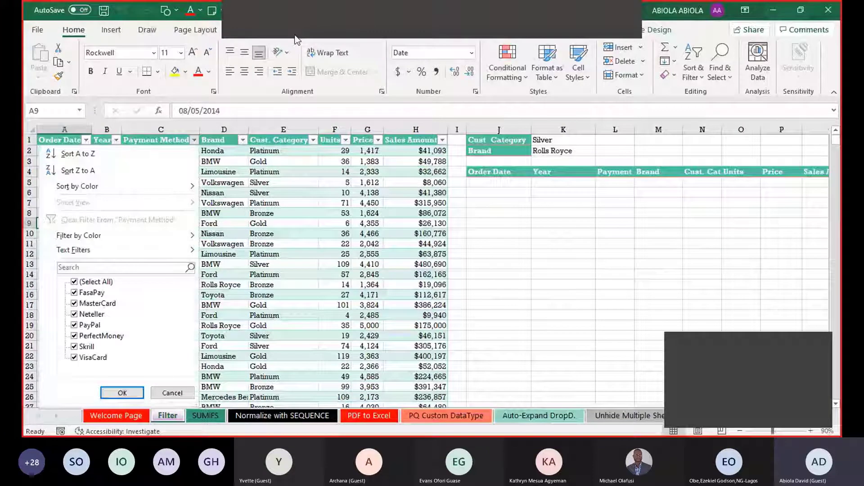
{"action": "left_click", "coordinate": [304, 184]}
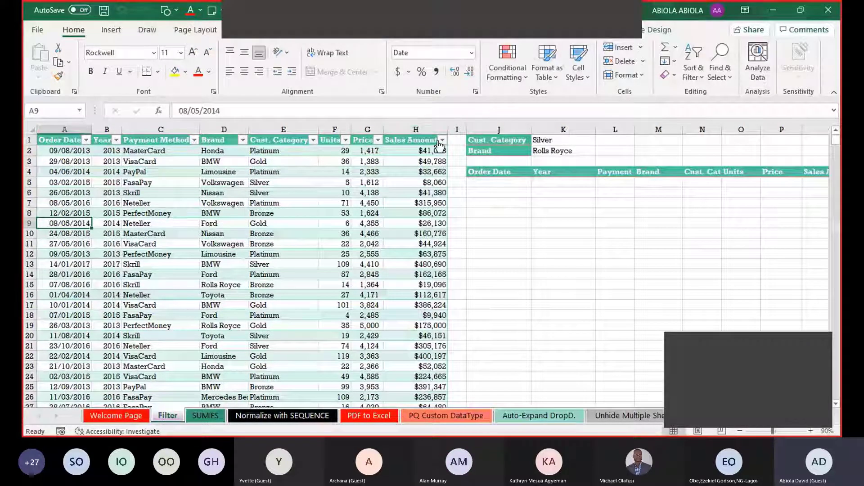
{"action": "left_click", "coordinate": [567, 141]}
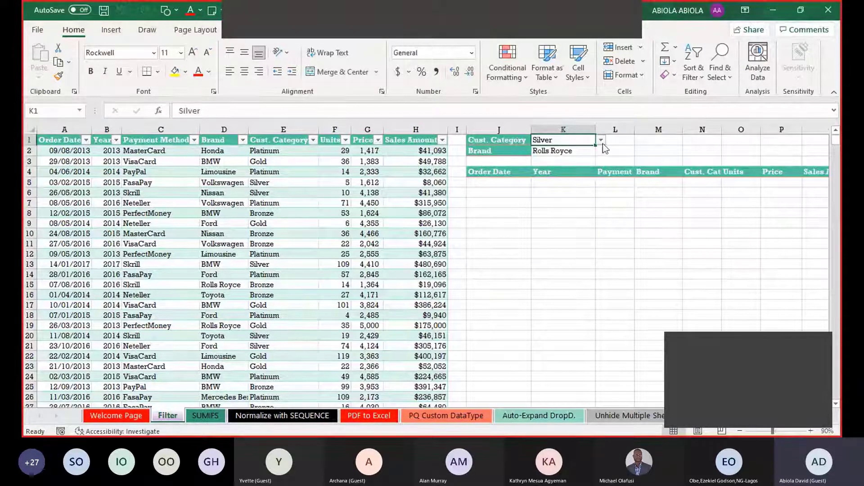
{"action": "left_click", "coordinate": [601, 141]}
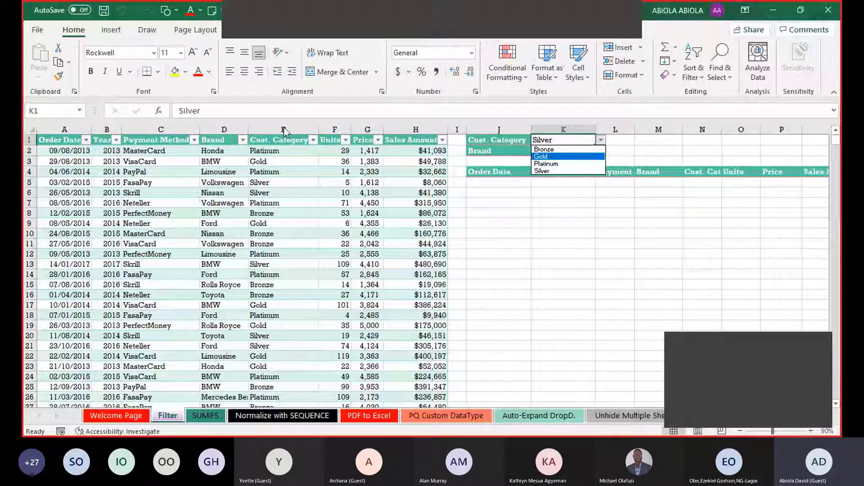
{"action": "left_click", "coordinate": [501, 153]}
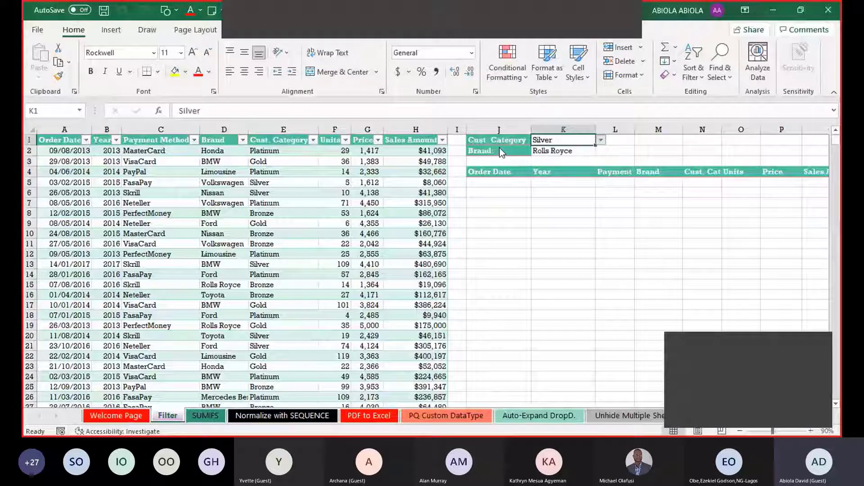
{"action": "left_click", "coordinate": [567, 152]}
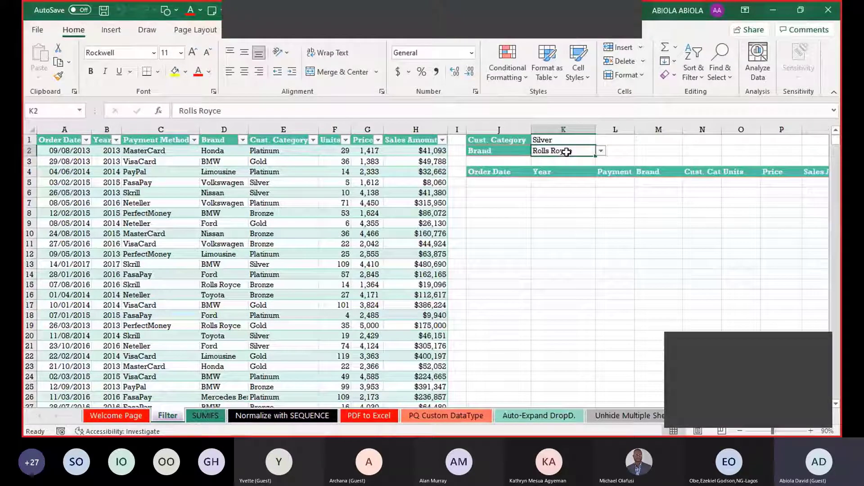
{"action": "left_click", "coordinate": [601, 150]}
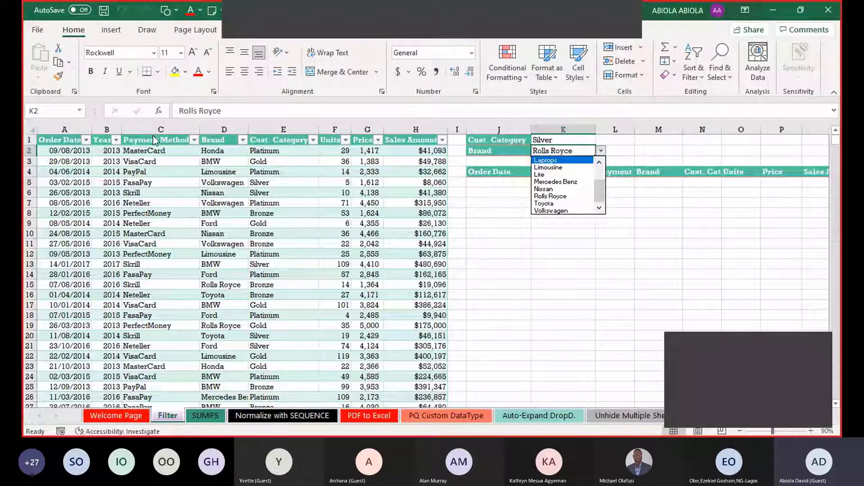
{"action": "key", "text": "Escape"}
- Enter =FILTER(Data_Filter,Data_Filter[Cust. Category]=K1) in cell J5 to extract the records matching the customer category
{"action": "left_click", "coordinate": [496, 184]}
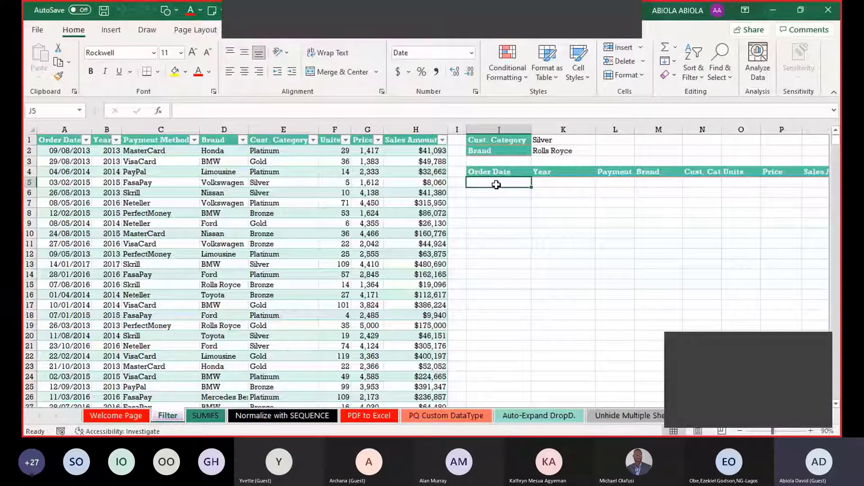
{"action": "type", "text": "="}
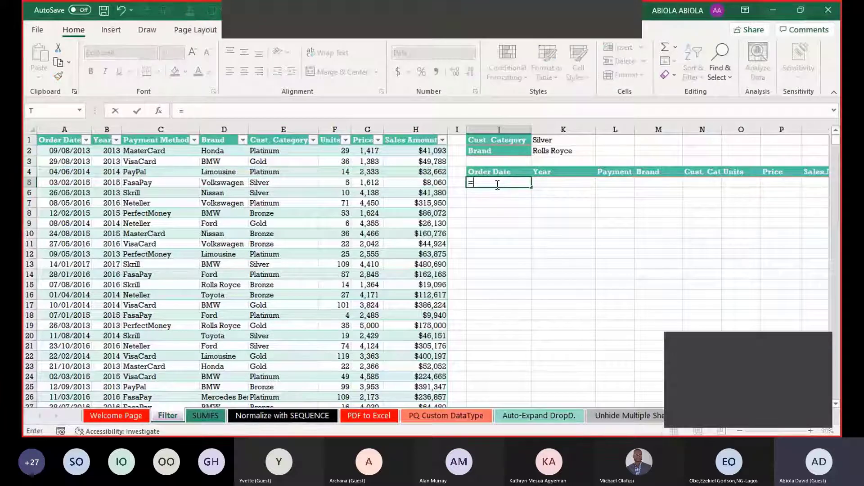
{"action": "type", "text": "filter"}
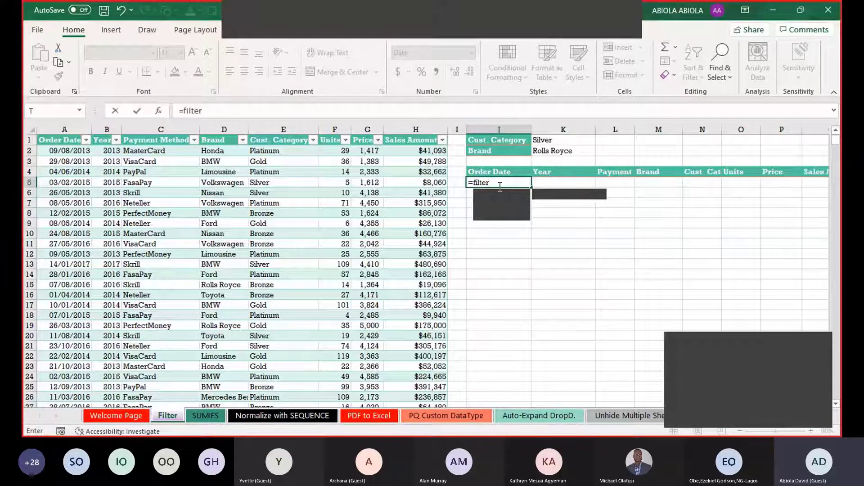
{"action": "key", "text": "Tab"}
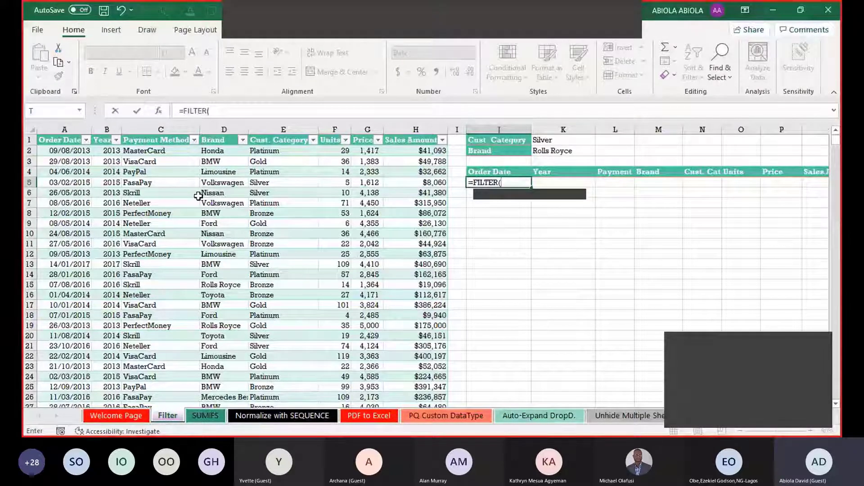
{"action": "left_click", "coordinate": [35, 131]}
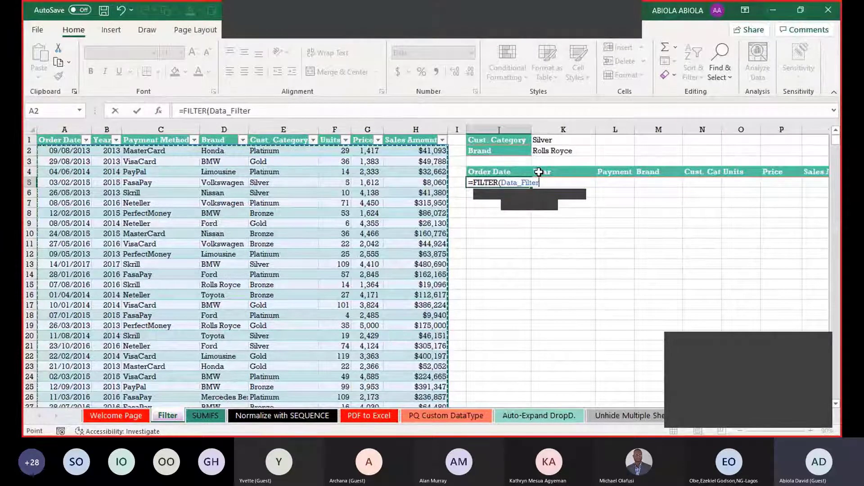
{"action": "type", "text": ","}
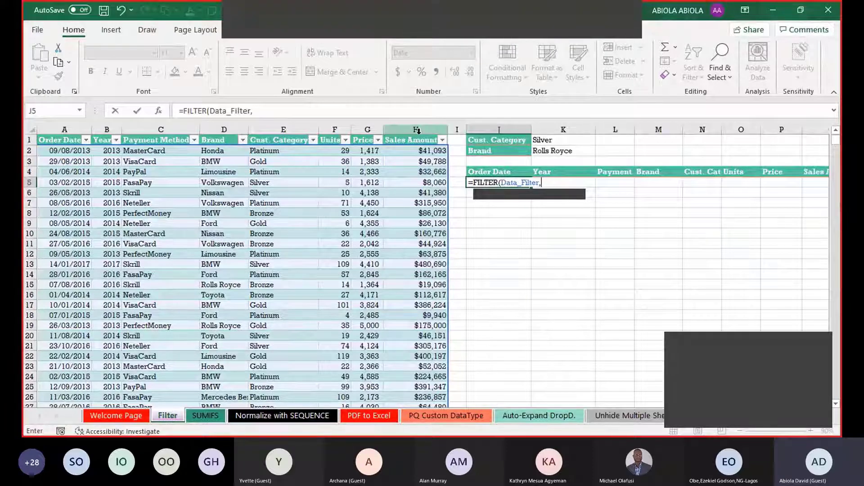
{"action": "left_click", "coordinate": [271, 132]}
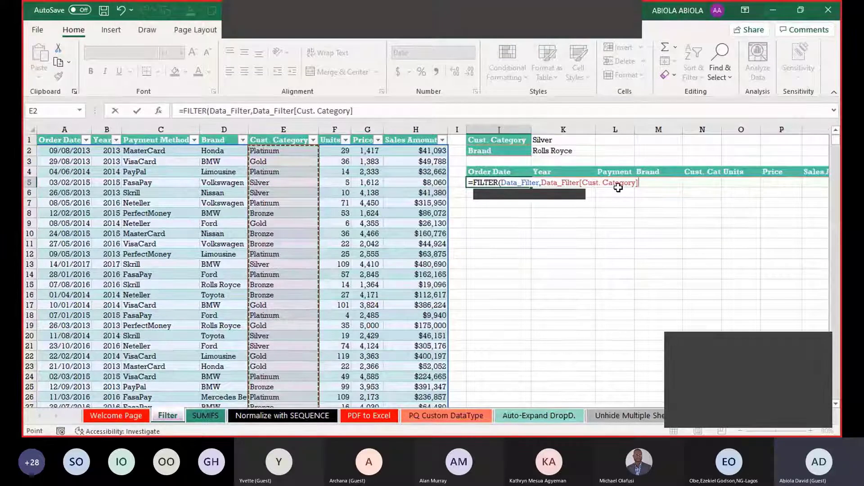
{"action": "type", "text": "="}
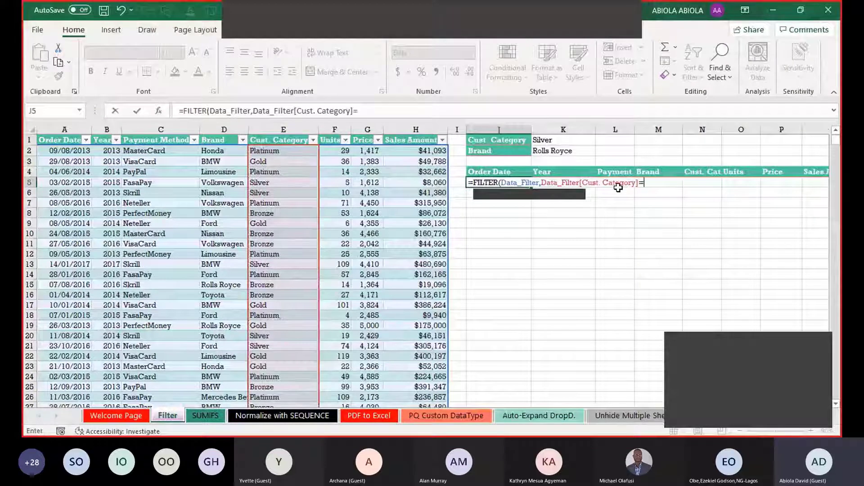
{"action": "left_click", "coordinate": [543, 140]}
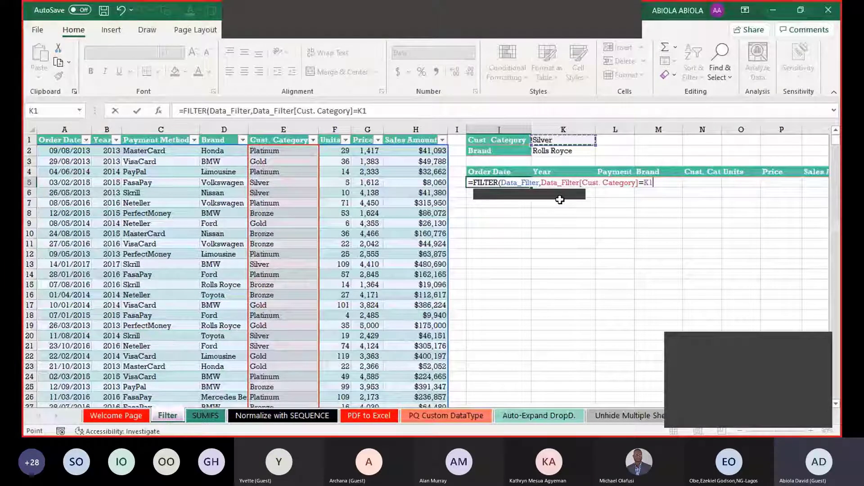
{"action": "type", "text": ")"}
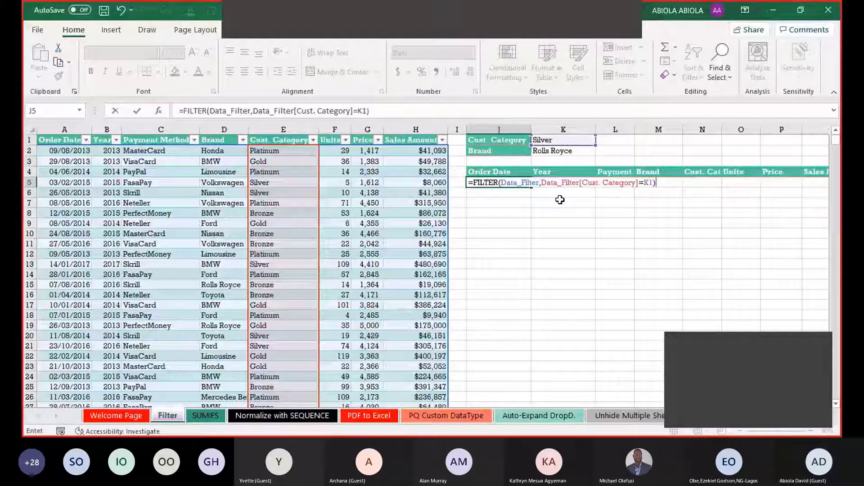
{"action": "key", "text": "ctrl+Return"}
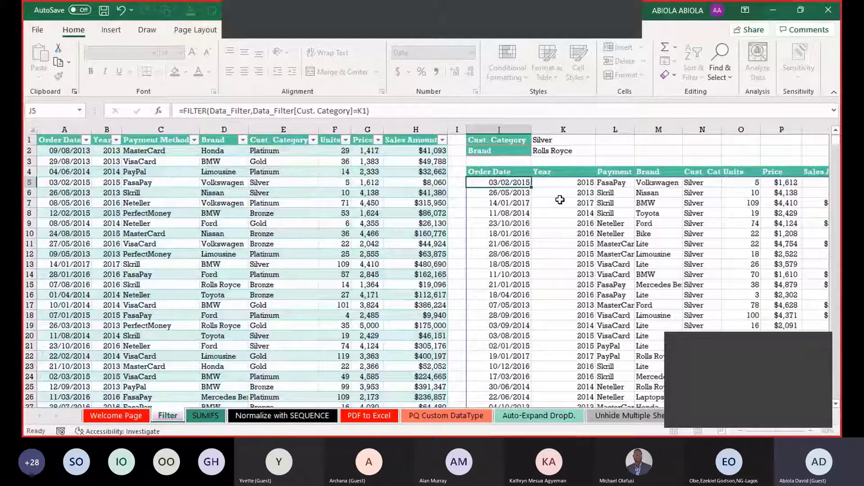
- Review the filtered results across row 5, from the Order Date column past Sales Amount and back to Cust. Category
{"action": "key", "text": "Right"}
{"action": "key", "text": "Right"}
{"action": "key", "text": "Right"}
{"action": "key", "text": "Right"}
{"action": "key", "text": "Right"}
{"action": "key", "text": "Right"}
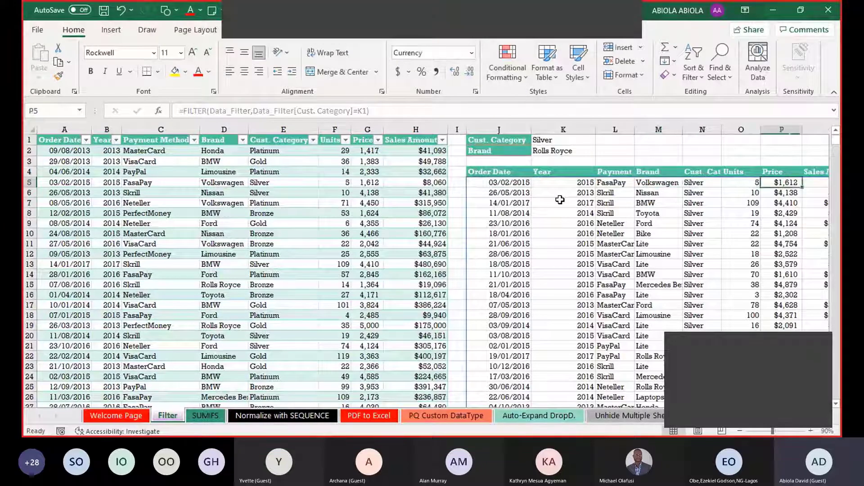
{"action": "key", "text": "Right"}
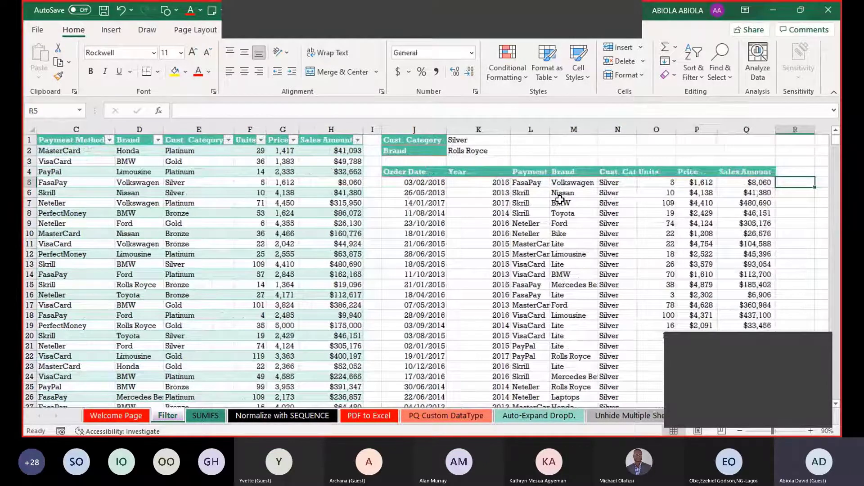
{"action": "key", "text": "Left"}
{"action": "key", "text": "Left"}
{"action": "key", "text": "Left"}
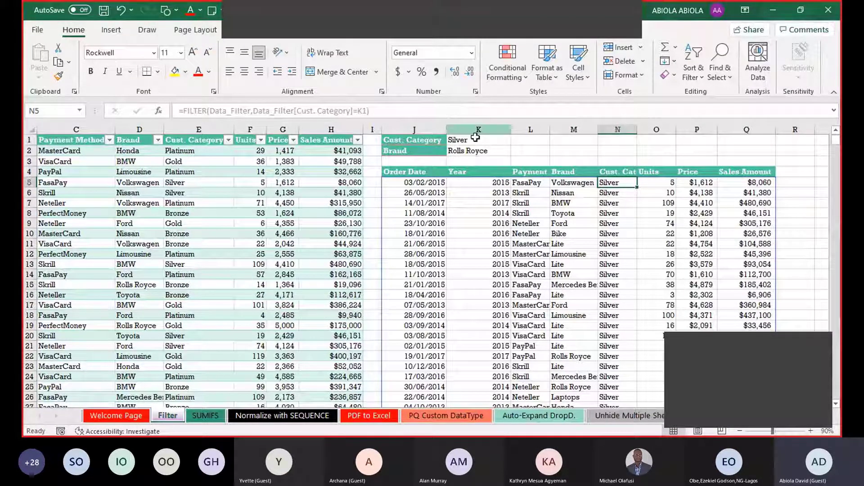
- Set the Cust. Category criterion in K1 to Platinum
{"action": "left_click", "coordinate": [476, 139]}
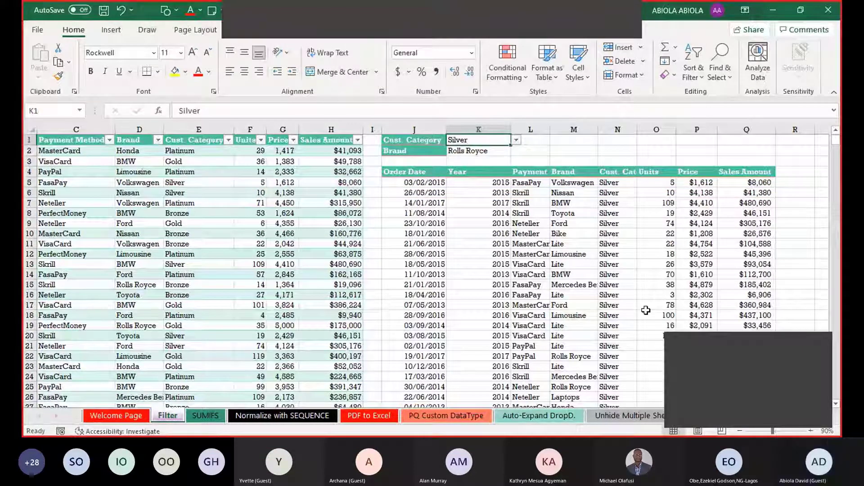
{"action": "key", "text": "alt+Down"}
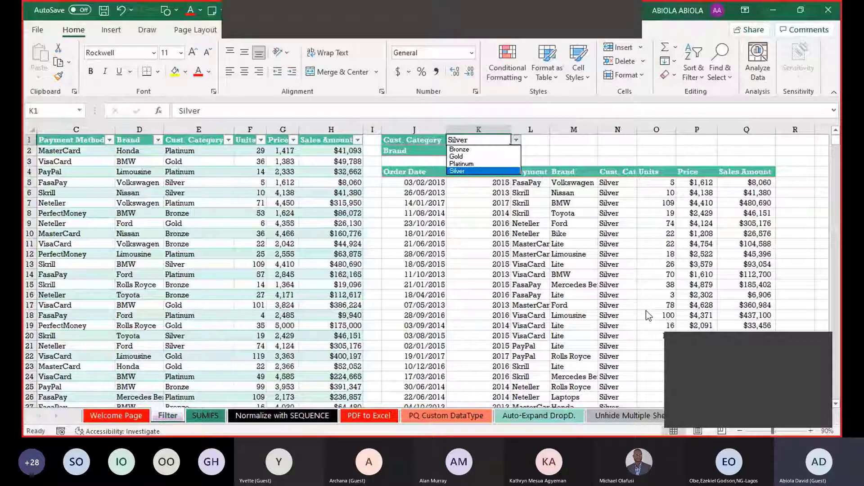
{"action": "key", "text": "Escape"}
{"action": "key", "text": "alt+Down"}
{"action": "key", "text": "Up"}
{"action": "key", "text": "Up"}
{"action": "key", "text": "Return"}
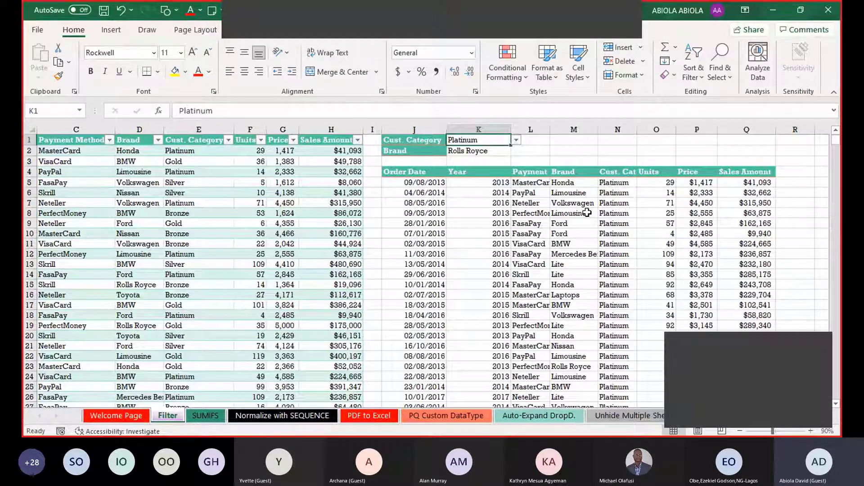
- Set the Cust. Category criterion in K1 to Gold
{"action": "key", "text": "alt+Down"}
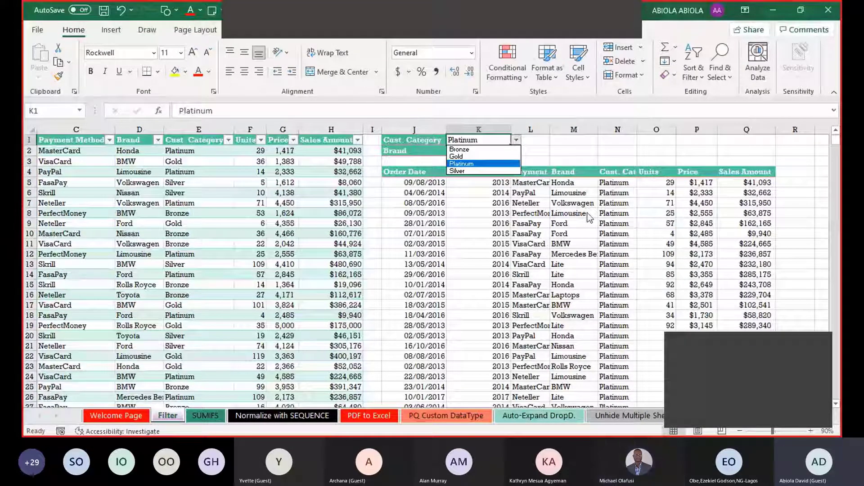
{"action": "key", "text": "Up"}
{"action": "key", "text": "Return"}
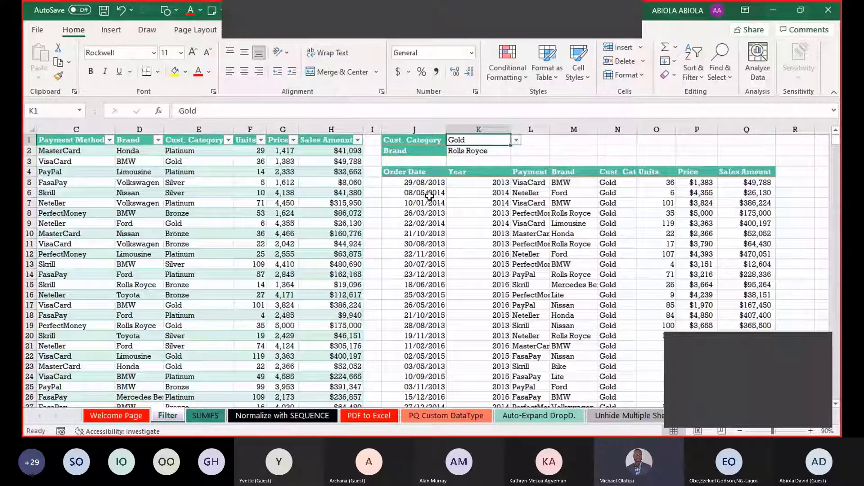
- Compare how the FILTER formula is shown for spilled cell J6 and source cell J5
{"action": "left_click", "coordinate": [432, 193]}
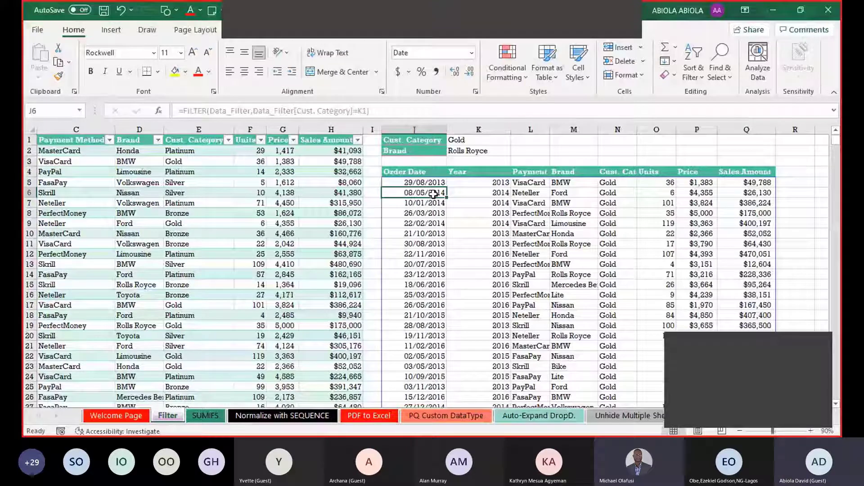
{"action": "key", "text": "Up"}
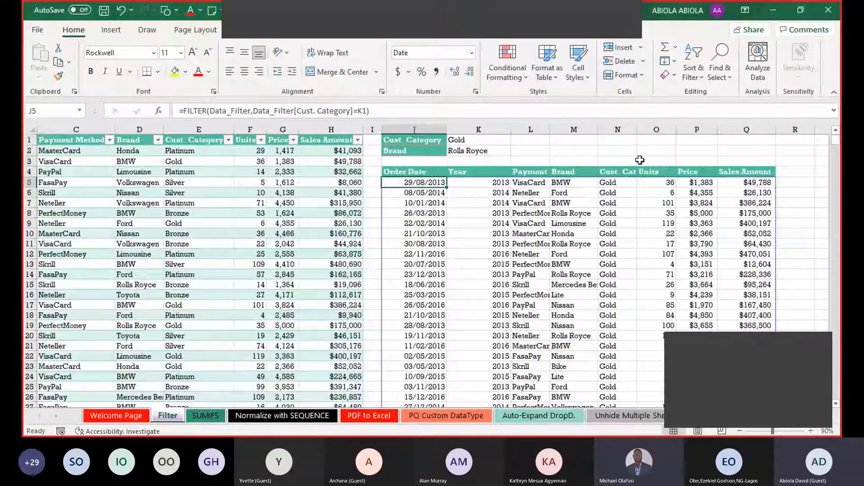
{"action": "left_click", "coordinate": [803, 10]}
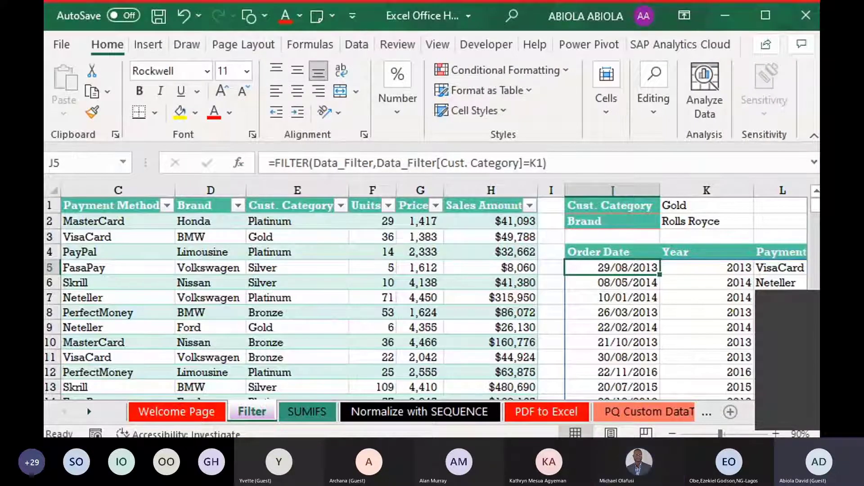
{"action": "key", "text": "super+Up"}
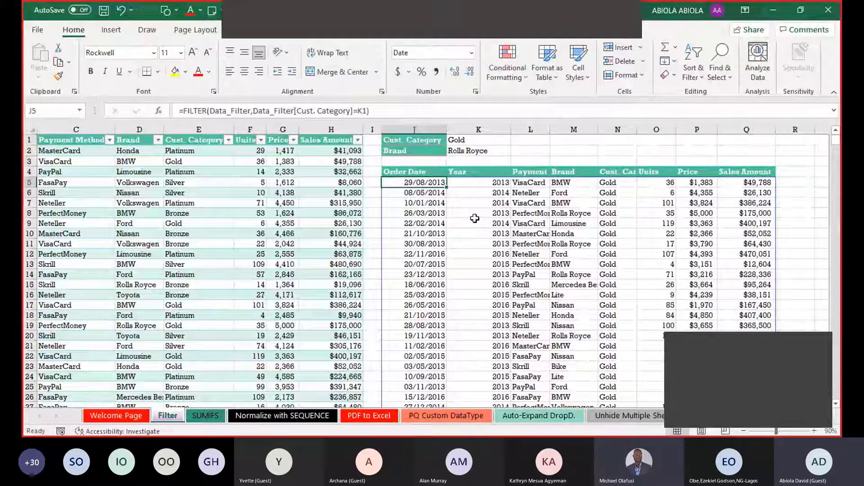
- Delete the FILTER formula from J5 to clear all the extracted records below the headers
{"action": "key", "text": "Delete"}
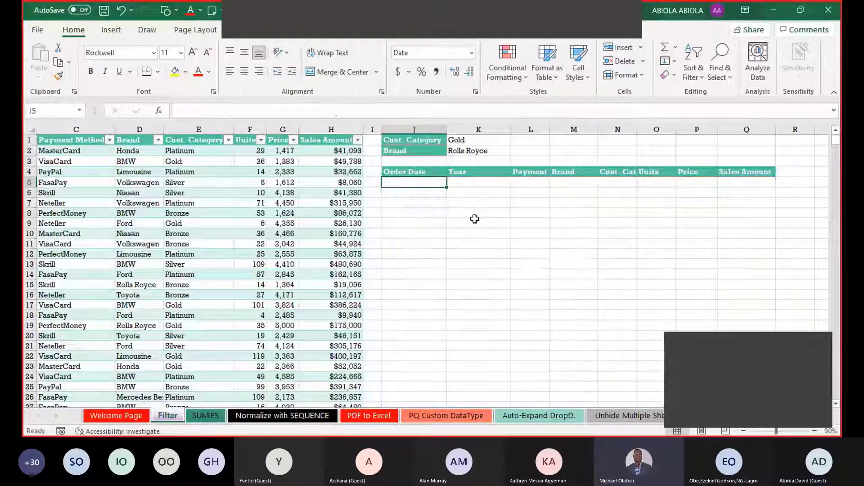
{"action": "left_click", "coordinate": [422, 205]}
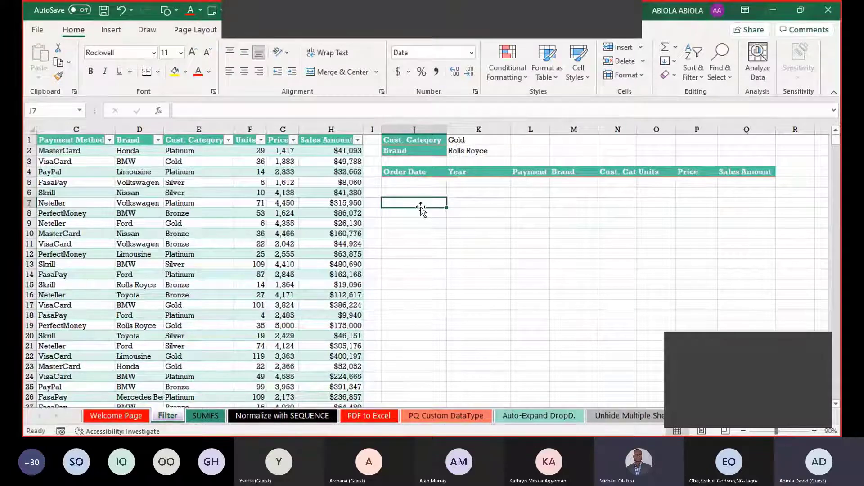
{"action": "key", "text": "Up"}
{"action": "key", "text": "Up"}
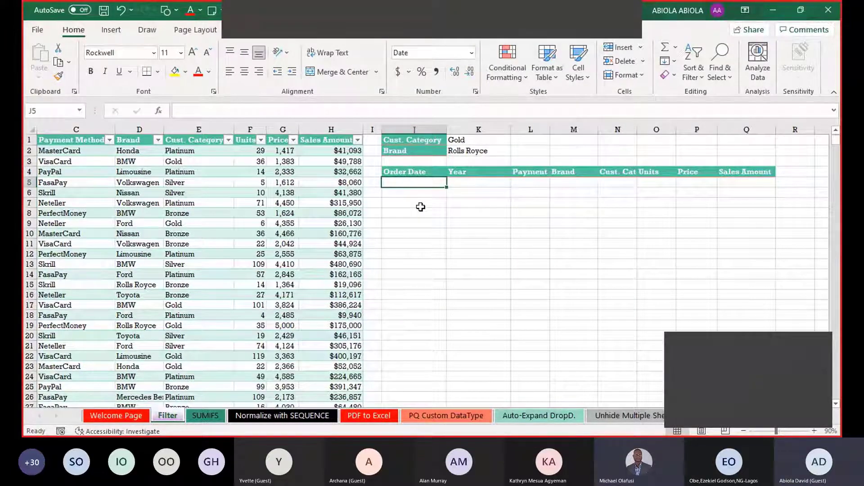
{"action": "key", "text": "Down"}
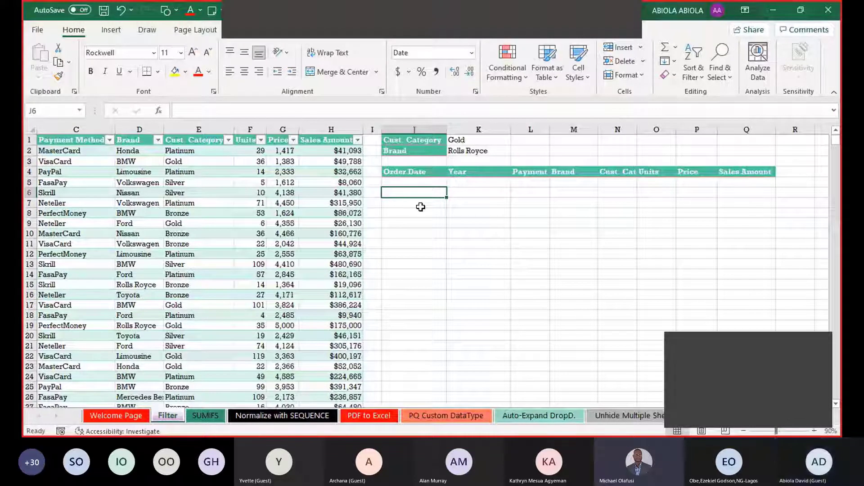
{"action": "left_click_drag", "start_coordinate": [771, 343], "coordinate": [657, 347]}
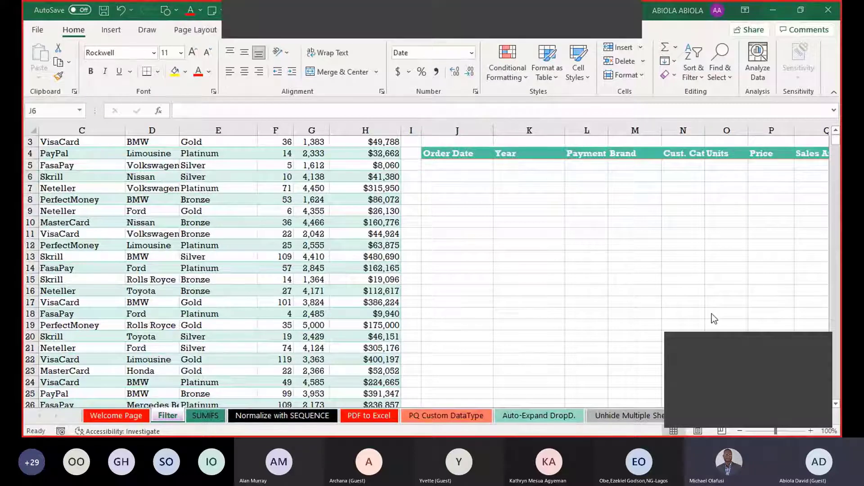
{"action": "left_click", "coordinate": [838, 134]}
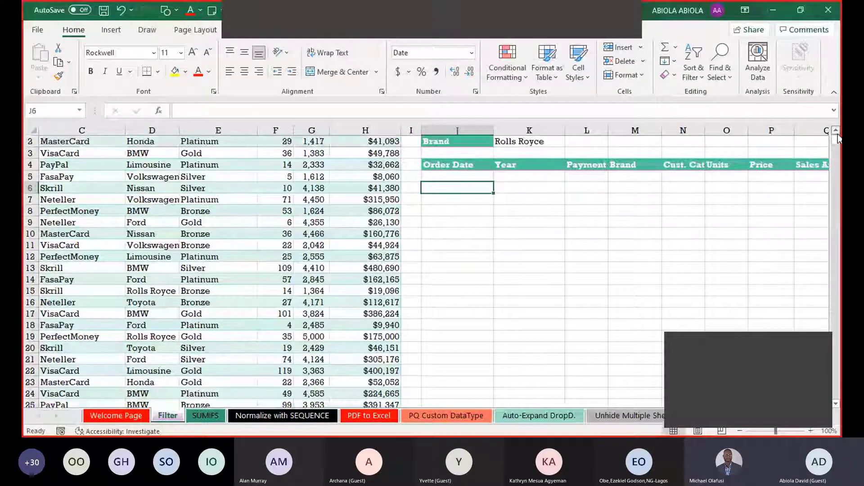
{"action": "left_click", "coordinate": [837, 132]}
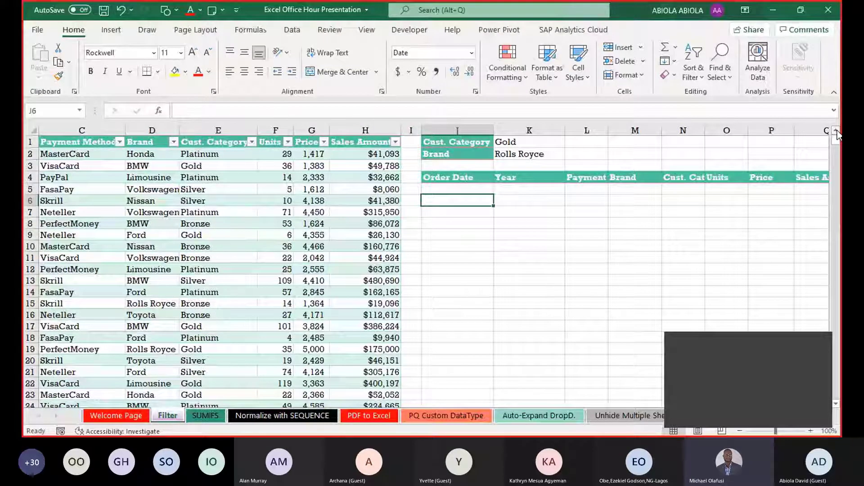
{"action": "left_click_drag", "start_coordinate": [836, 143], "coordinate": [836, 144]}
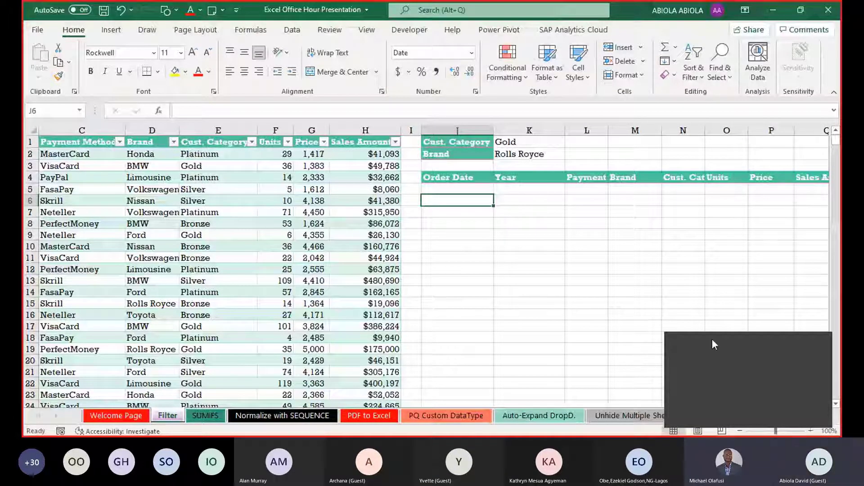
{"action": "left_click_drag", "start_coordinate": [712, 339], "coordinate": [603, 351]}
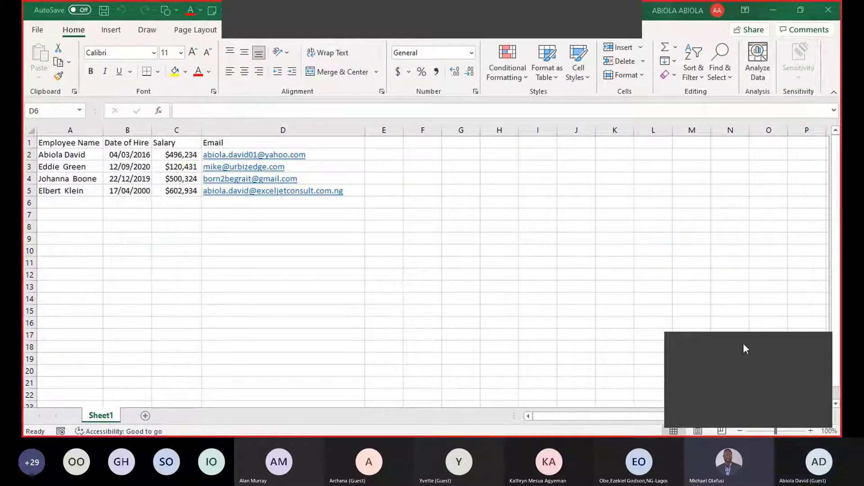
{"action": "left_click_drag", "start_coordinate": [743, 343], "coordinate": [687, 334]}
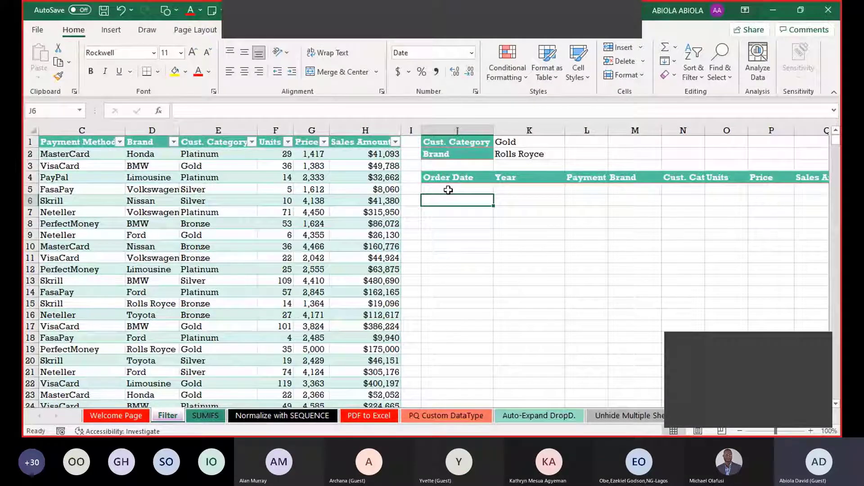
- Review sample entries in the table's Cust. Category column and the category and brand criteria in K1 and K2
{"action": "left_click", "coordinate": [253, 189]}
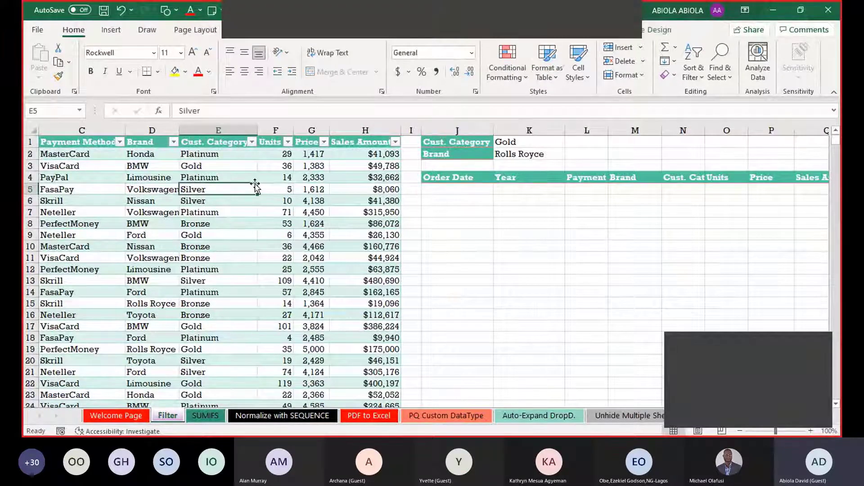
{"action": "left_click", "coordinate": [219, 177]}
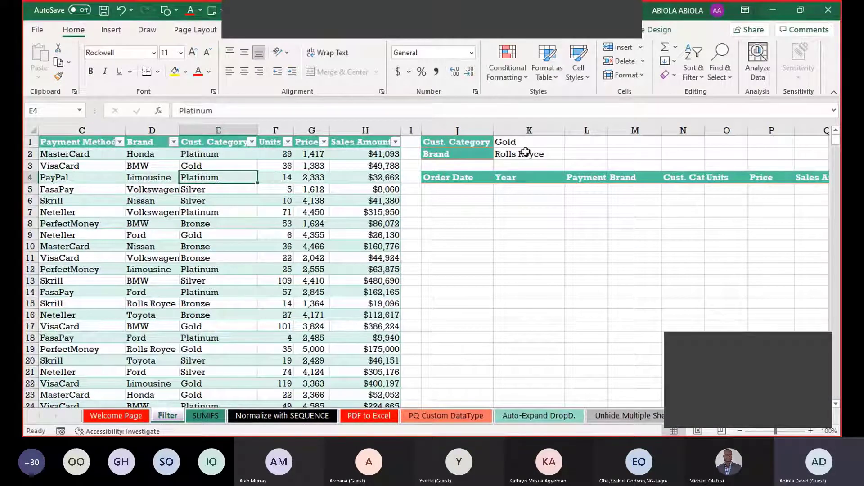
{"action": "left_click", "coordinate": [555, 141]}
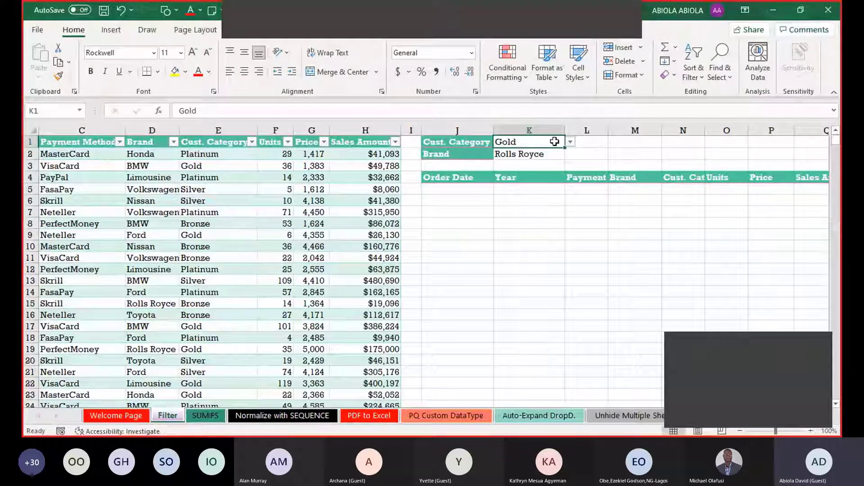
{"action": "key", "text": "Return"}
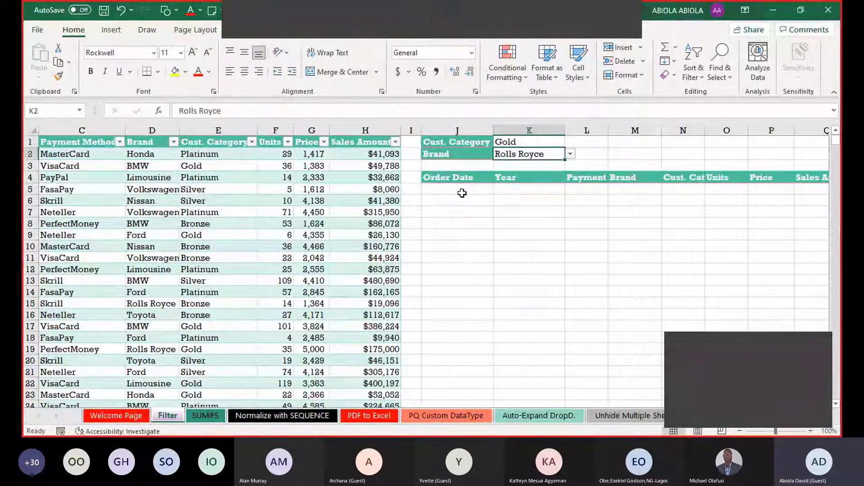
- Start a FILTER formula in J5 using all records of the Data_Filter table, A2 to H10000, as the array
{"action": "left_click", "coordinate": [463, 190]}
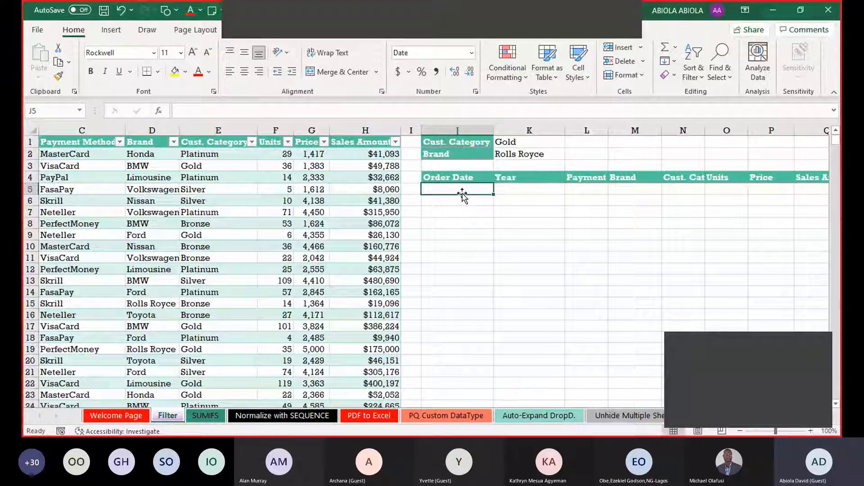
{"action": "type", "text": "="}
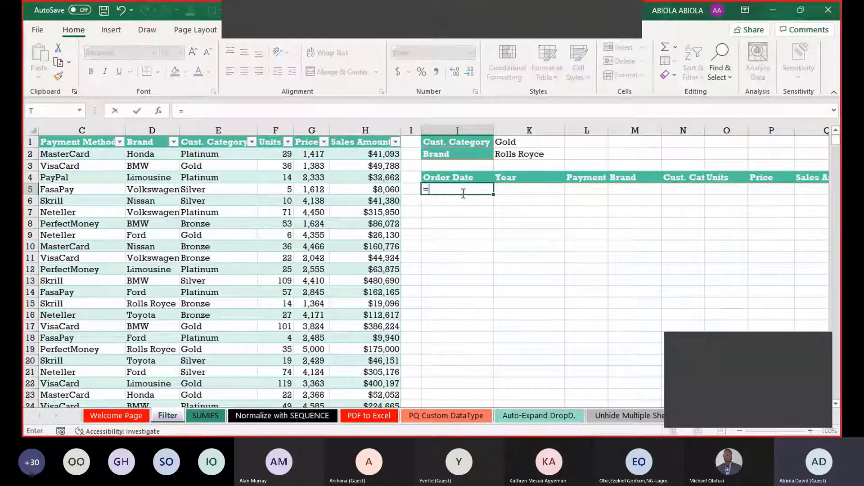
{"action": "type", "text": "filt"}
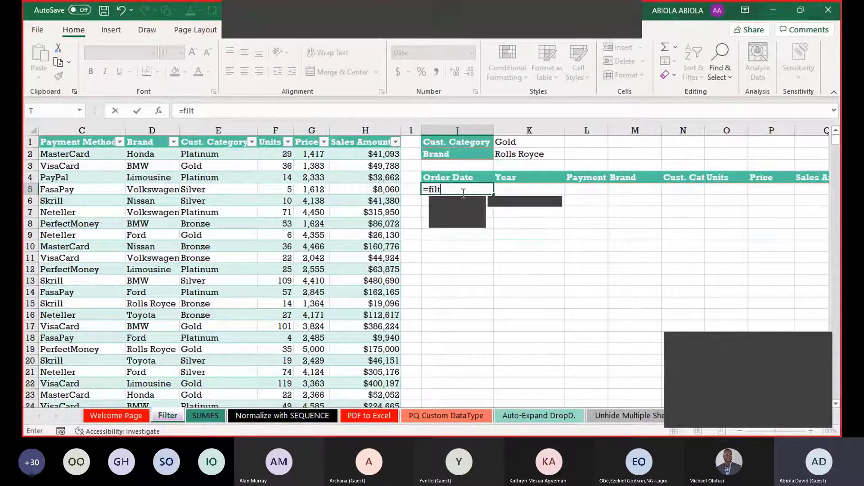
{"action": "key", "text": "Tab"}
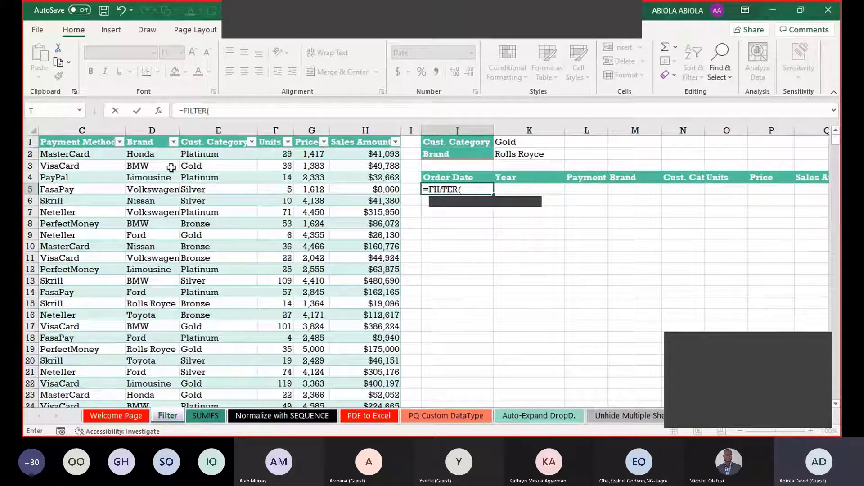
{"action": "left_click", "coordinate": [91, 152]}
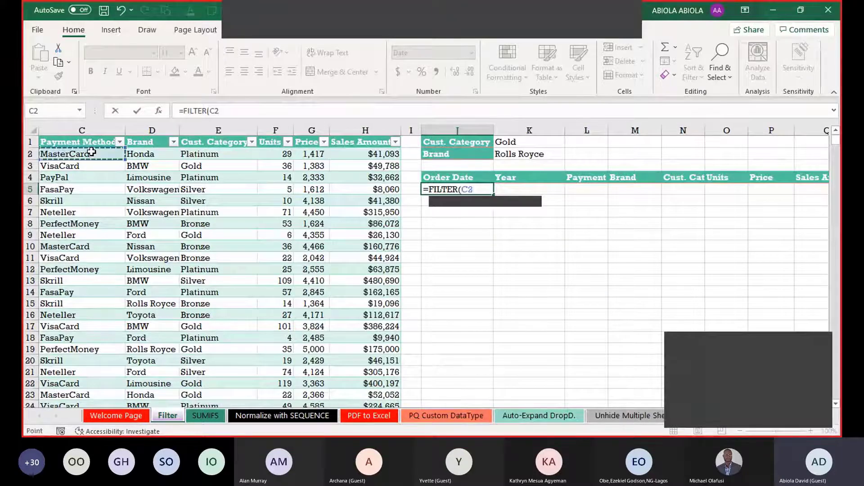
{"action": "key", "text": "shift+space"}
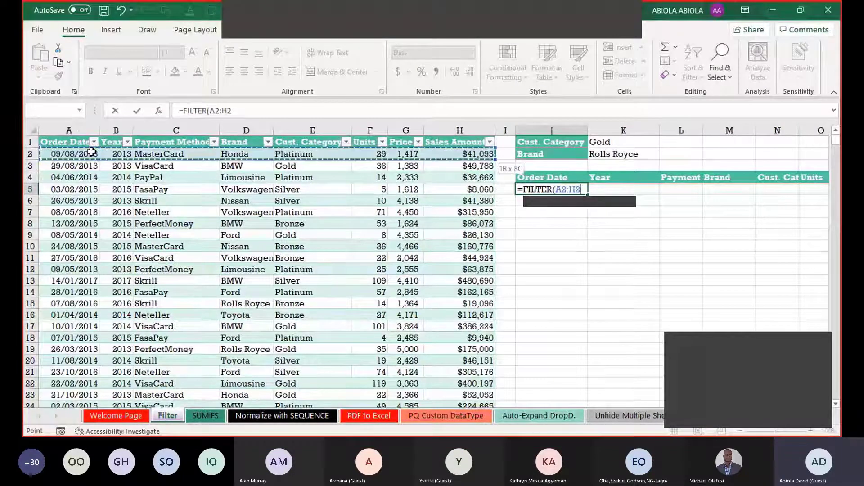
{"action": "key", "text": "ctrl+shift+Down"}
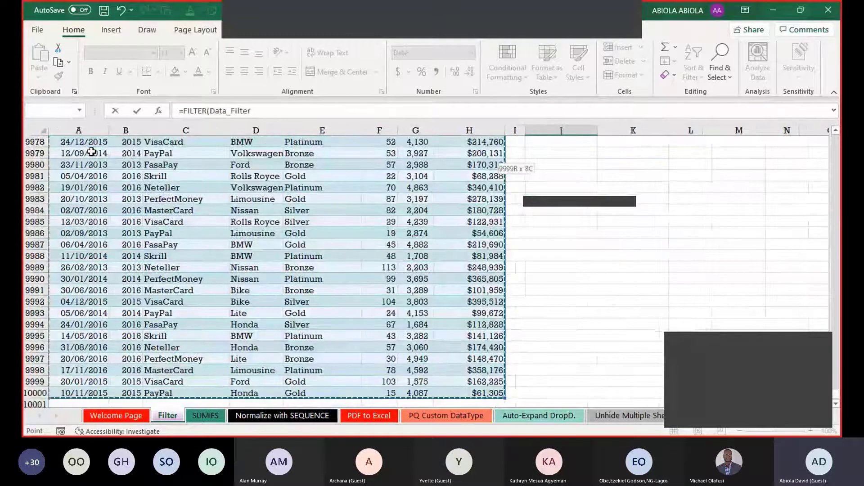
{"action": "key", "text": "ctrl+BackSpace"}
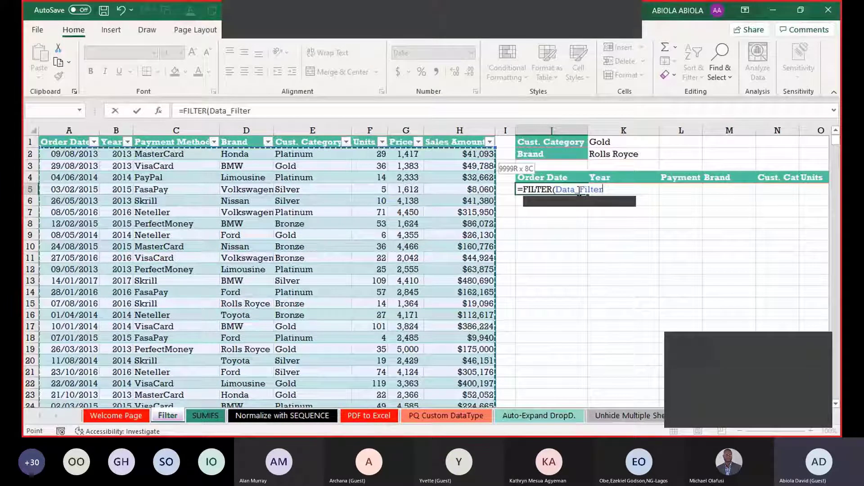
- Complete the J5 formula with the condition Data_Filter[Cust. Category]=K1 and enter it
{"action": "type", "text": ","}
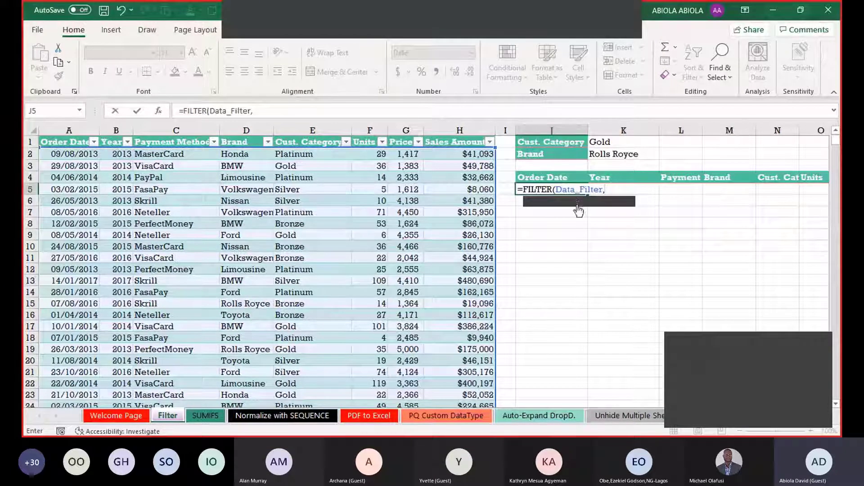
{"action": "left_click", "coordinate": [313, 131]}
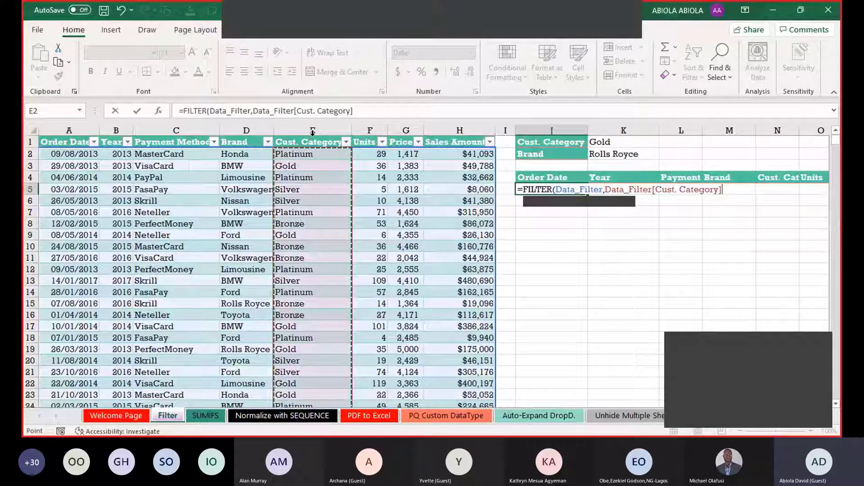
{"action": "type", "text": "="}
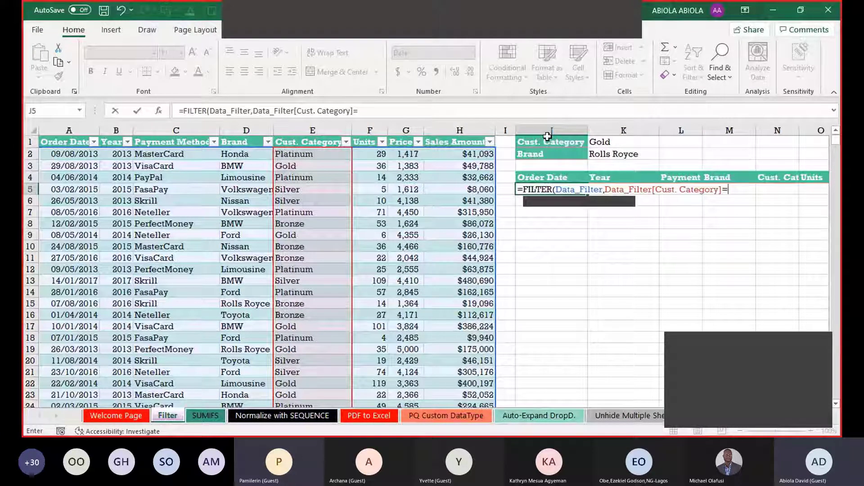
{"action": "left_click", "coordinate": [620, 143]}
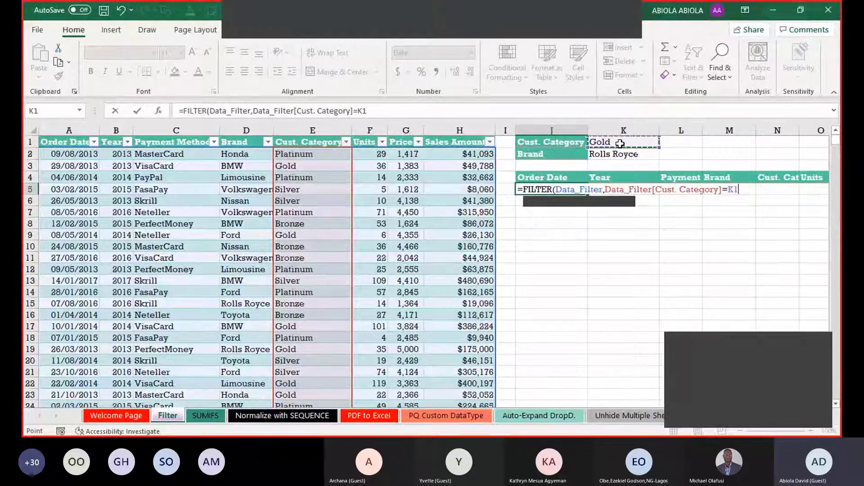
{"action": "type", "text": ")"}
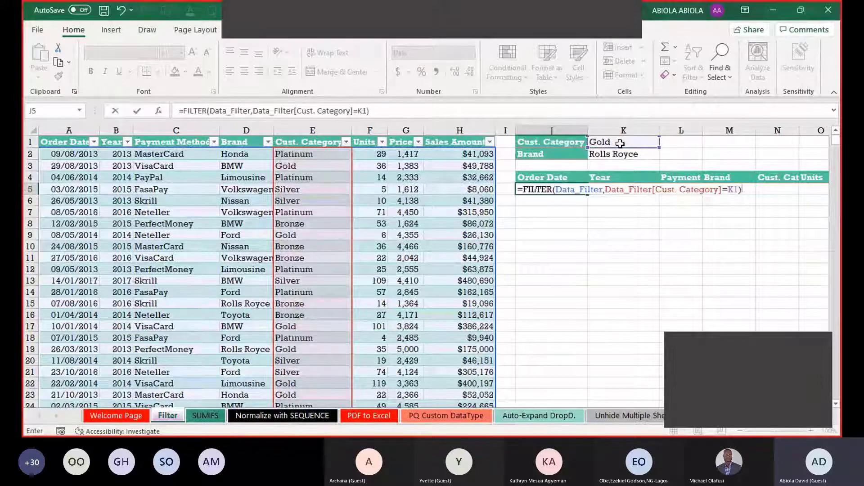
{"action": "key", "text": "Return"}
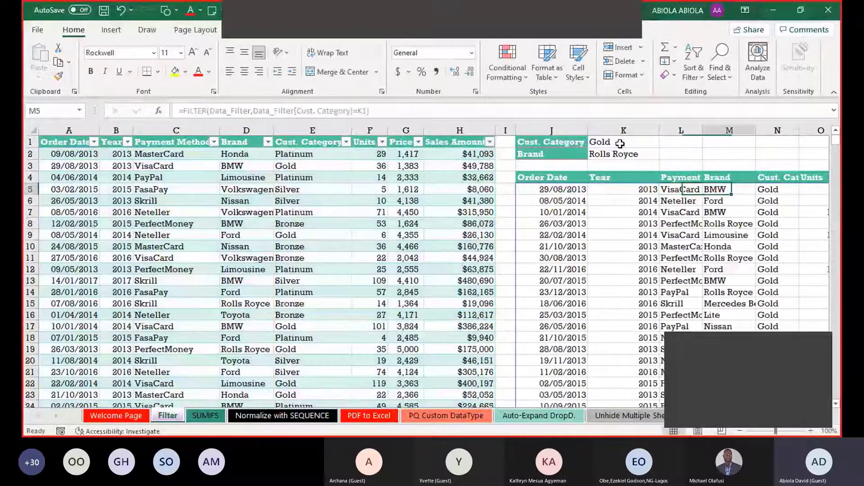
- Examine the extracted records in the Year, Payment and Cust. Category columns below the headers
{"action": "key", "text": "Right"}
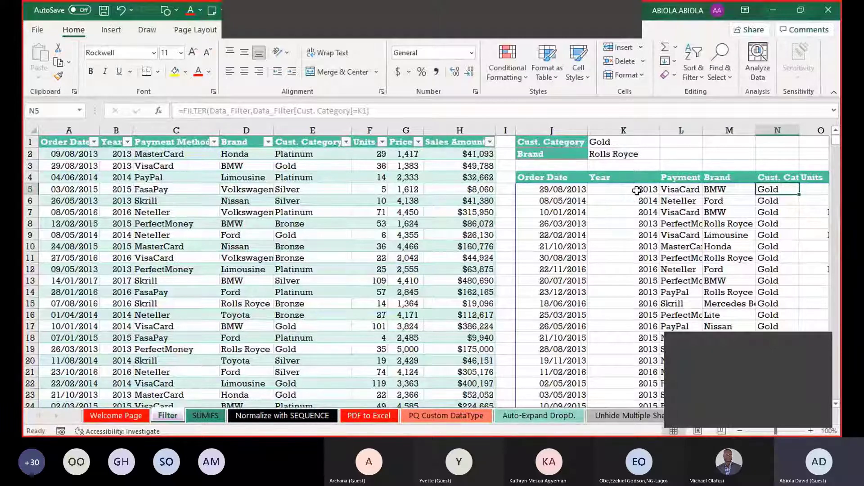
{"action": "left_click_drag", "start_coordinate": [636, 191], "coordinate": [645, 223]}
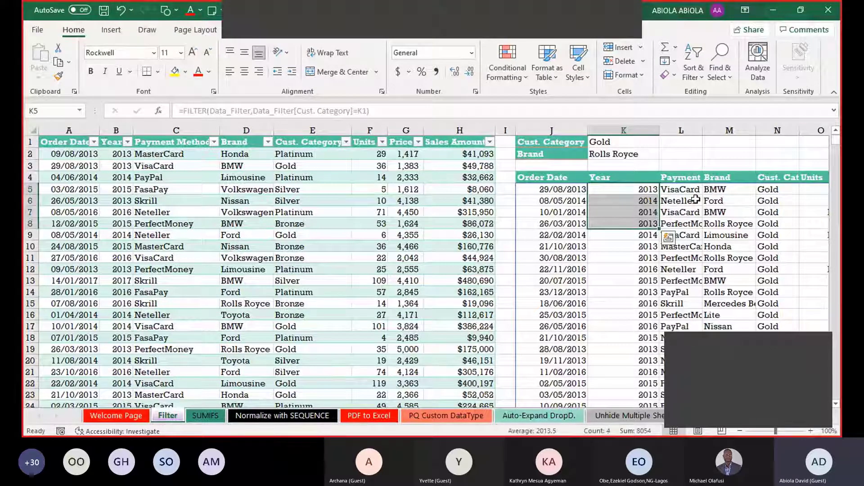
{"action": "left_click_drag", "start_coordinate": [689, 189], "coordinate": [699, 247]}
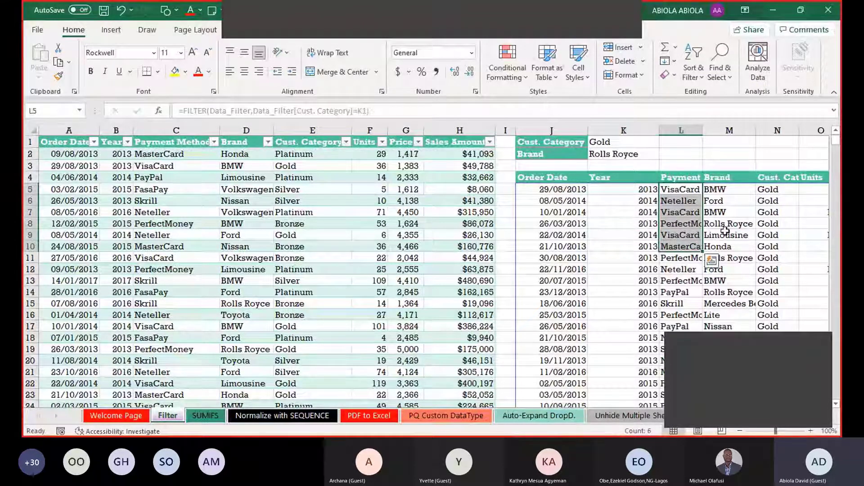
{"action": "left_click_drag", "start_coordinate": [774, 189], "coordinate": [777, 236]}
- Set the Cust. Category criterion in K1 to Silver
{"action": "left_click", "coordinate": [631, 142]}
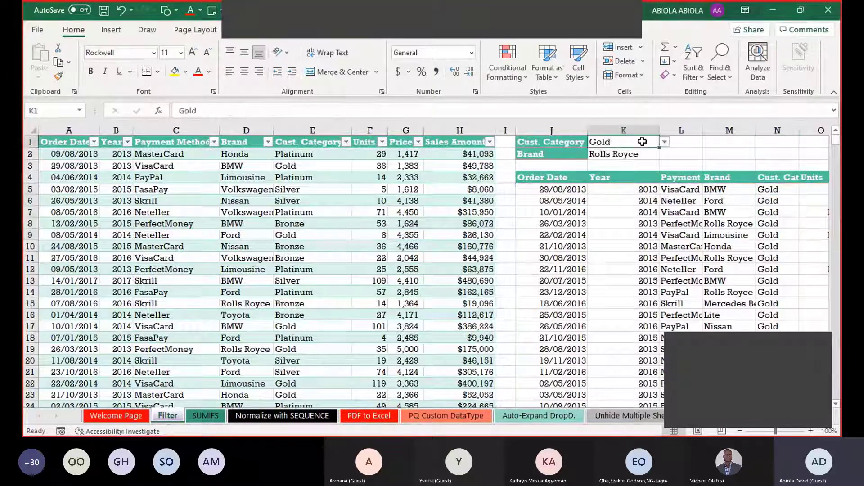
{"action": "left_click", "coordinate": [665, 143]}
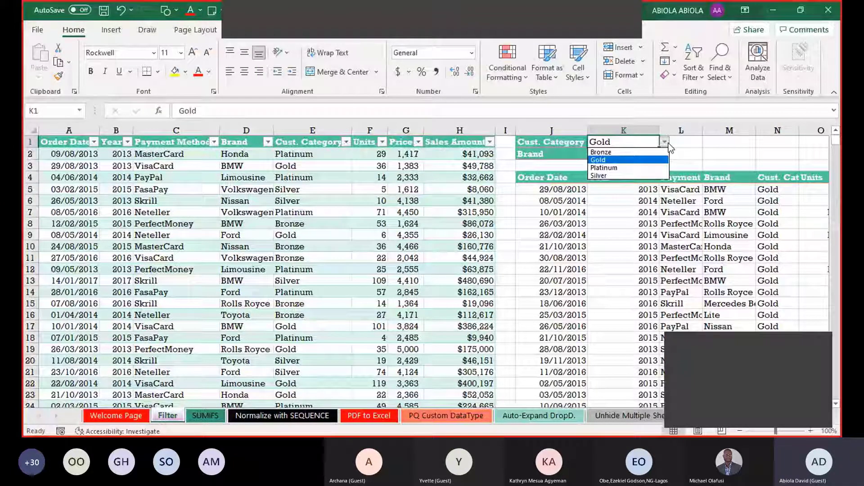
{"action": "left_click", "coordinate": [601, 176]}
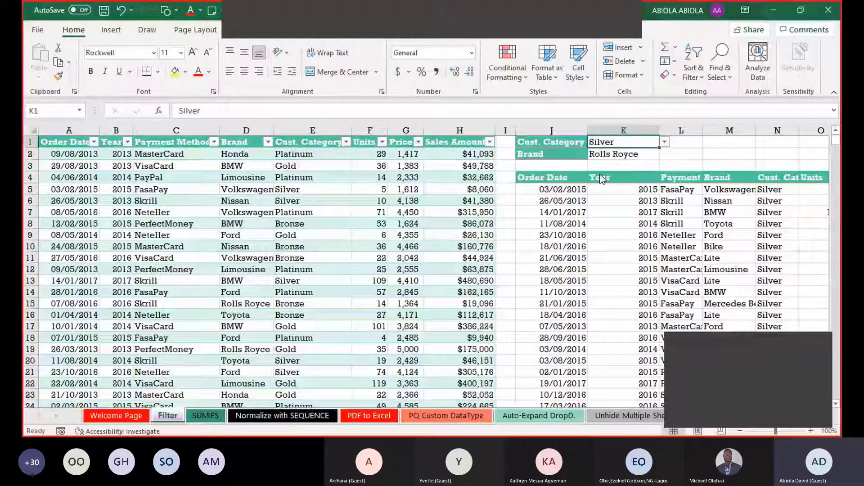
- Reopen the FILTER formula in J5, enclose the Cust. Category condition in parentheses and append a multiplication operator for a second condition
{"action": "left_click", "coordinate": [560, 191]}
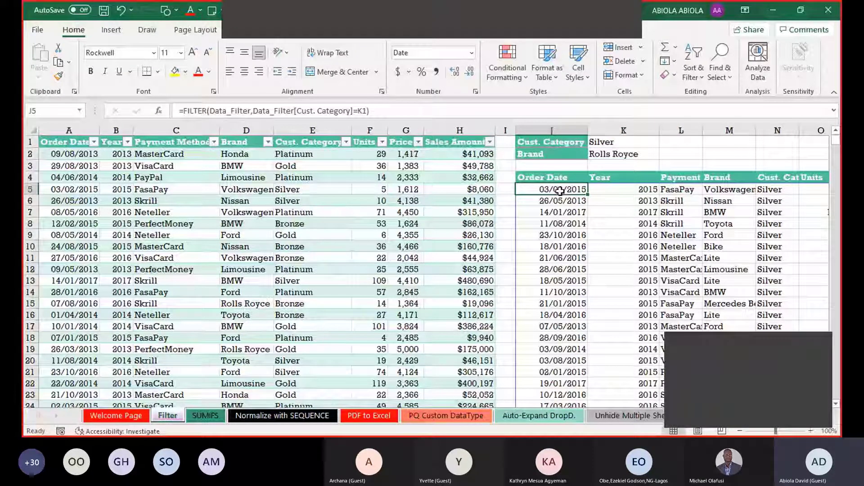
{"action": "double_click", "coordinate": [560, 192]}
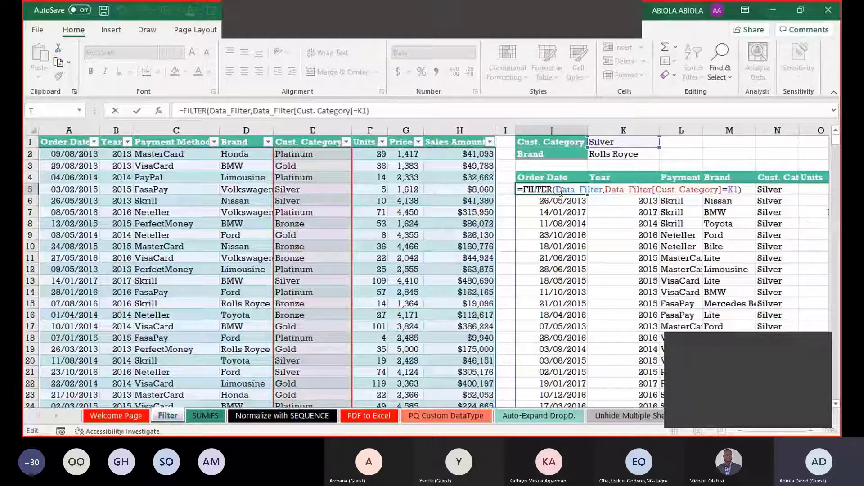
{"action": "key", "text": "BackSpace"}
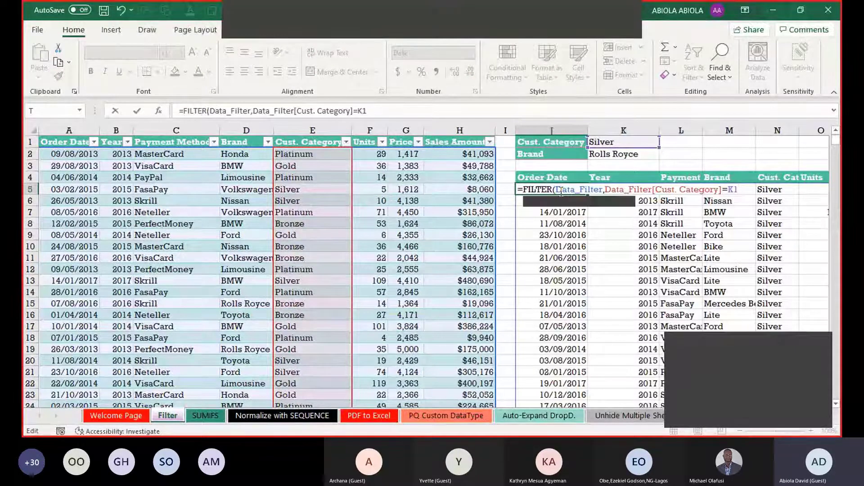
{"action": "left_click", "coordinate": [606, 189]}
{"action": "type", "text": "("}
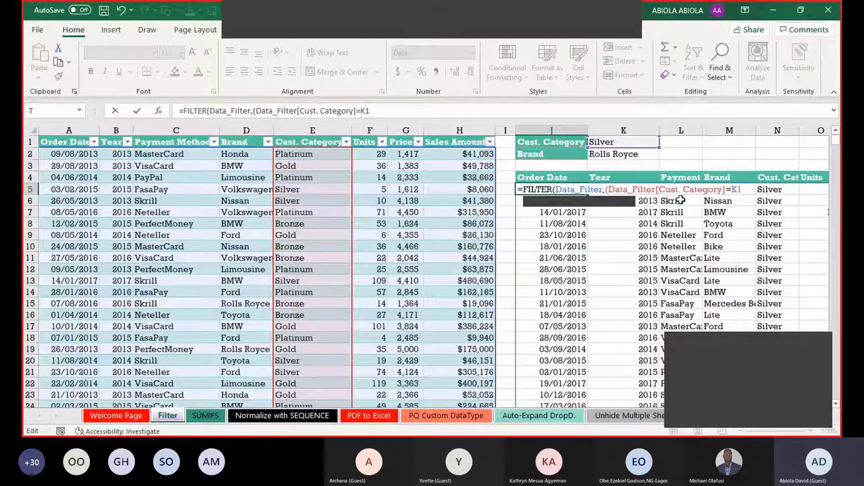
{"action": "type", "text": ")"}
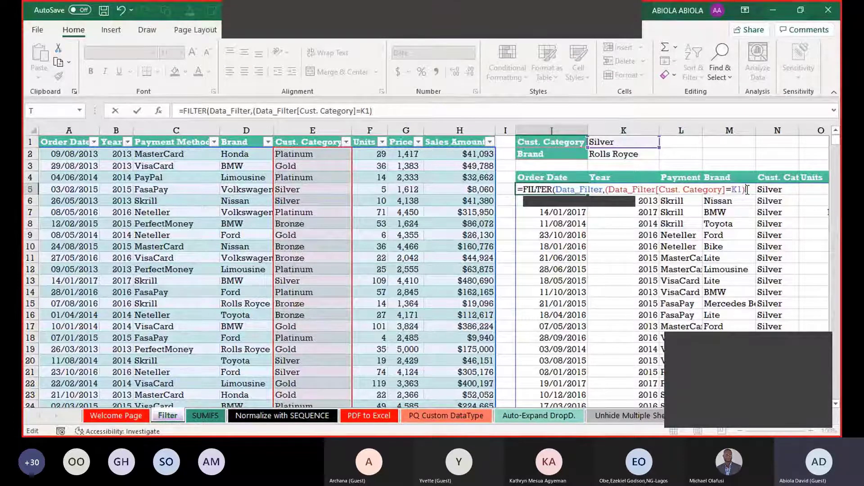
{"action": "type", "text": "*"}
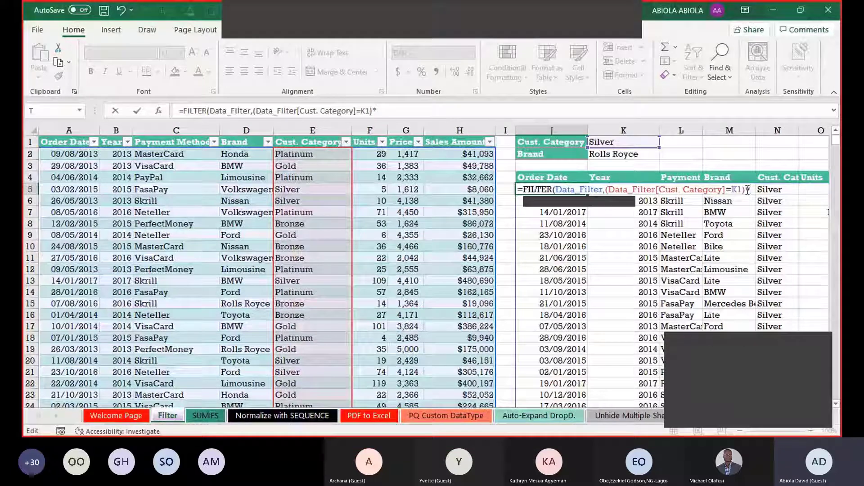
- Add the condition (Data_Filter[Brand]=K2) to the J5 formula, close the FILTER function and enter it
{"action": "type", "text": "("}
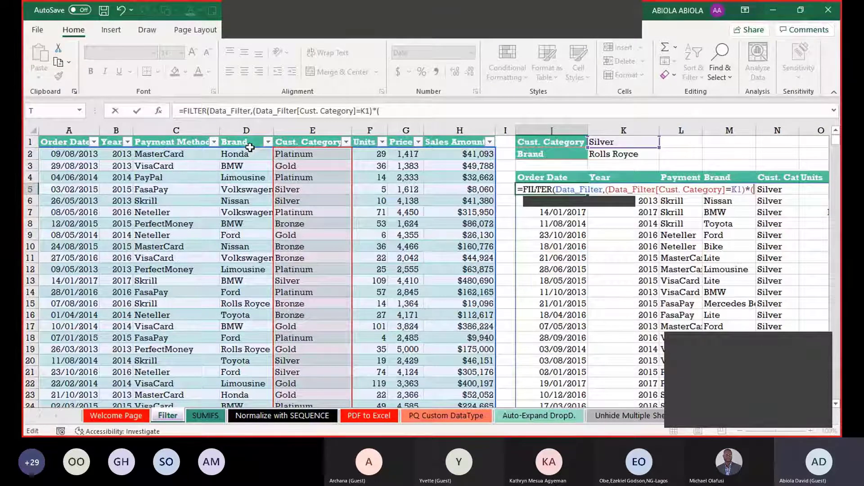
{"action": "left_click", "coordinate": [240, 134]}
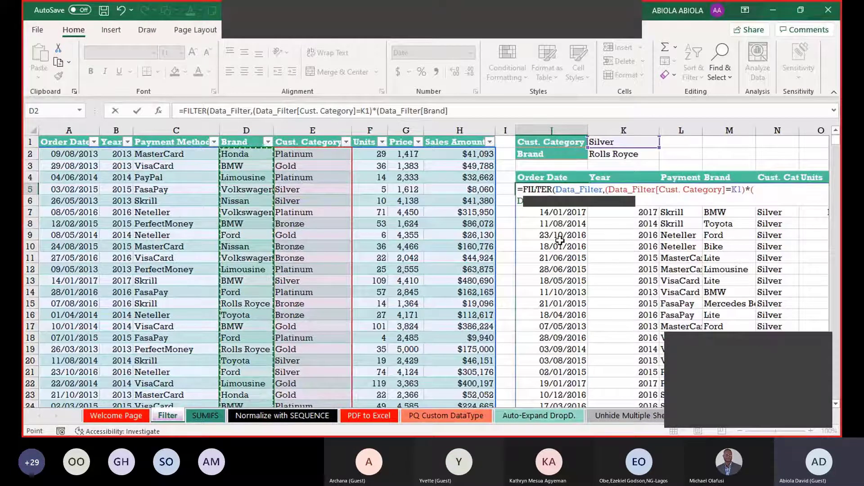
{"action": "type", "text": "="}
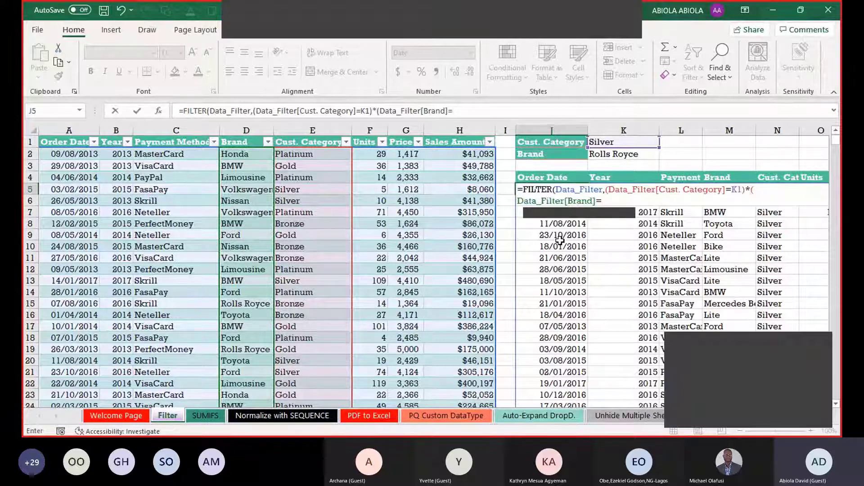
{"action": "left_click", "coordinate": [633, 156]}
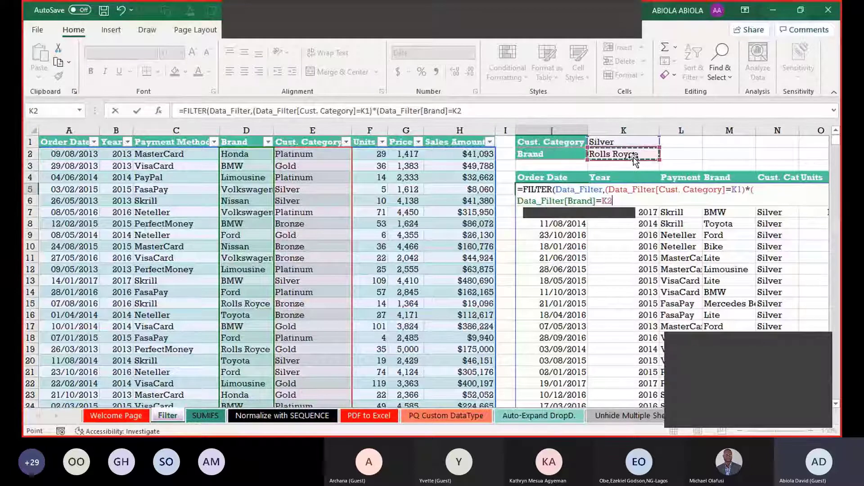
{"action": "type", "text": ")"}
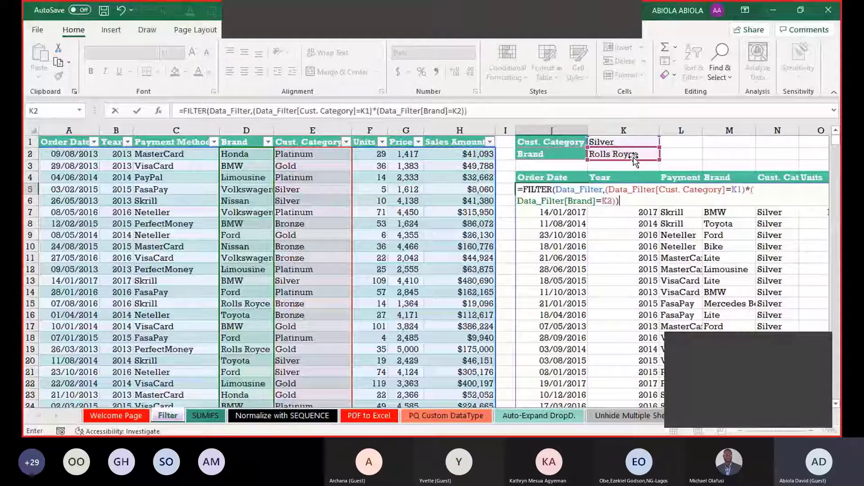
{"action": "key", "text": "Return"}
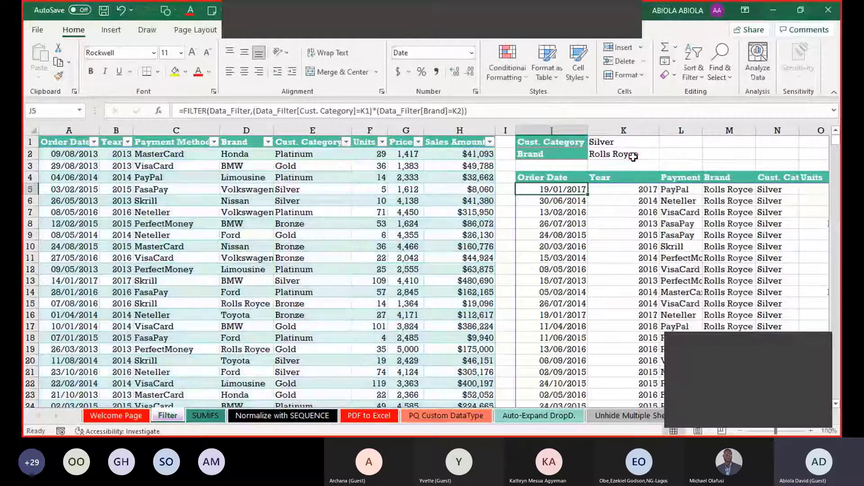
- Examine the first extracted record across its columns, checking the Brand and Cust. Category against the criteria
{"action": "key", "text": "Right"}
{"action": "key", "text": "Right"}
{"action": "key", "text": "Right"}
{"action": "key", "text": "Right"}
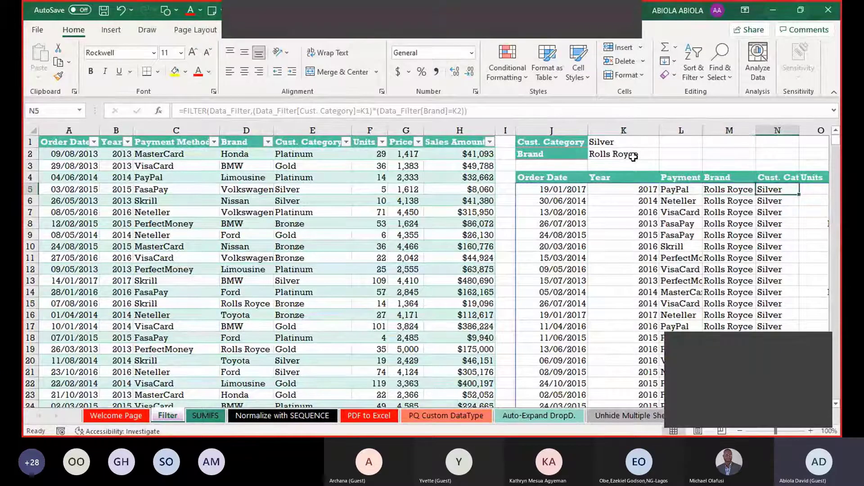
{"action": "key", "text": "Right"}
{"action": "key", "text": "Right"}
{"action": "left_click", "coordinate": [667, 189]}
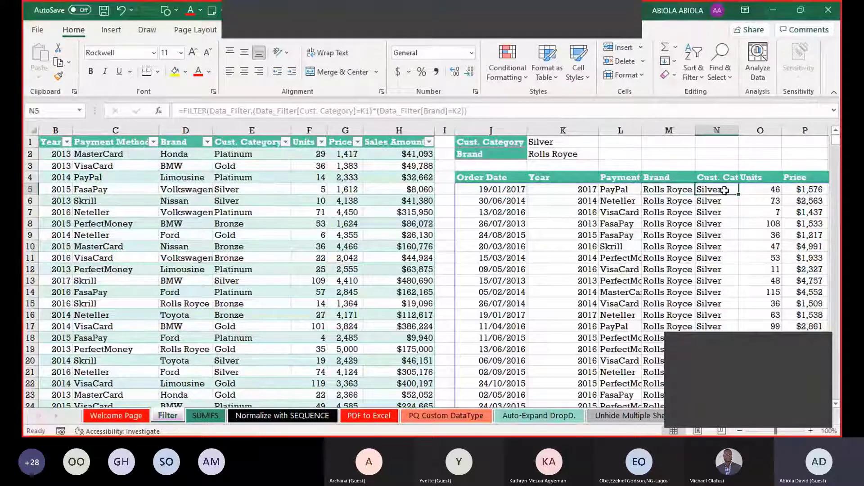
- Set the Brand criterion in K2 to Limousine and the Cust. Category criterion in K1 to Gold
{"action": "left_click", "coordinate": [585, 154]}
{"action": "left_click", "coordinate": [605, 155]}
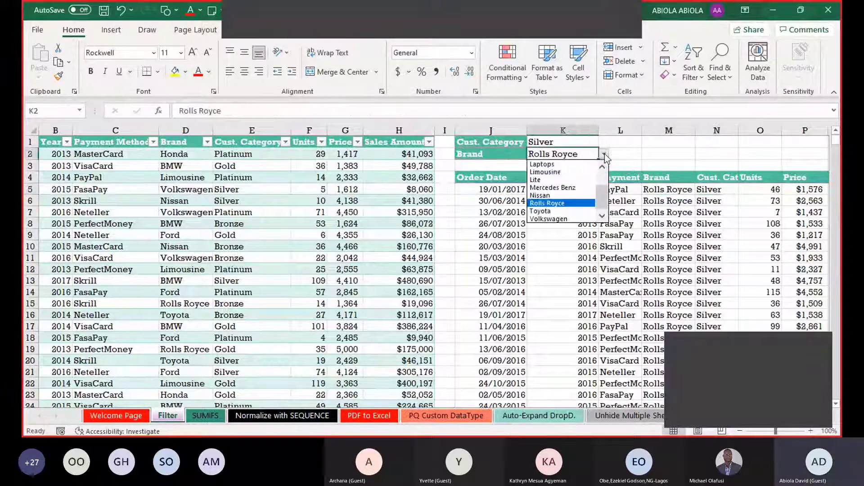
{"action": "left_click", "coordinate": [548, 172]}
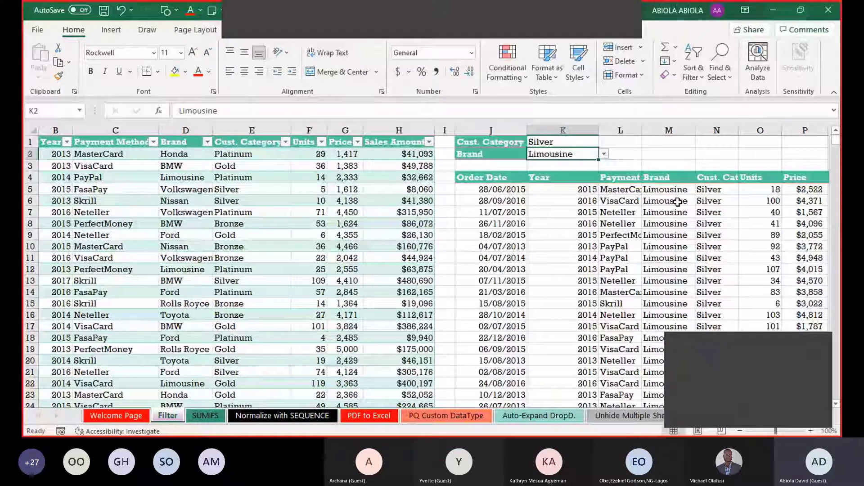
{"action": "left_click", "coordinate": [568, 141]}
{"action": "key", "text": "alt+Down"}
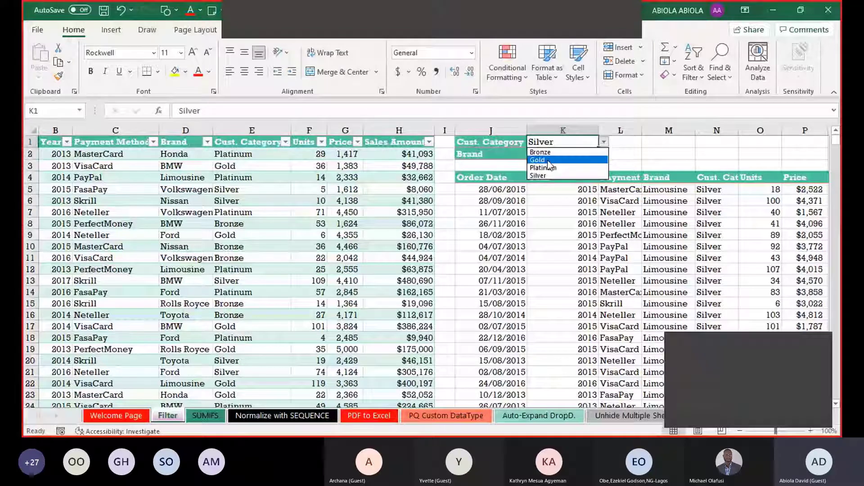
{"action": "left_click", "coordinate": [548, 160]}
- Reopen the J5 formula and start a third multiplied condition that references the Data_Filter[Sales Amount] column
{"action": "left_click", "coordinate": [495, 197]}
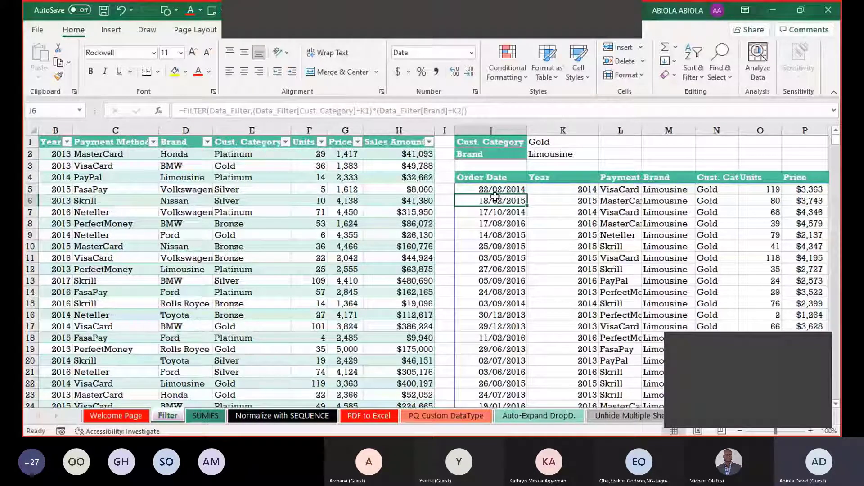
{"action": "left_click", "coordinate": [495, 191]}
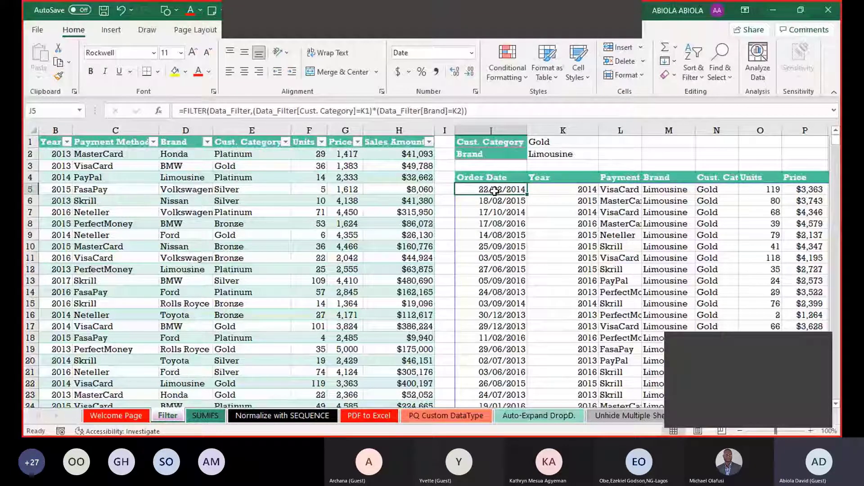
{"action": "key", "text": "F2"}
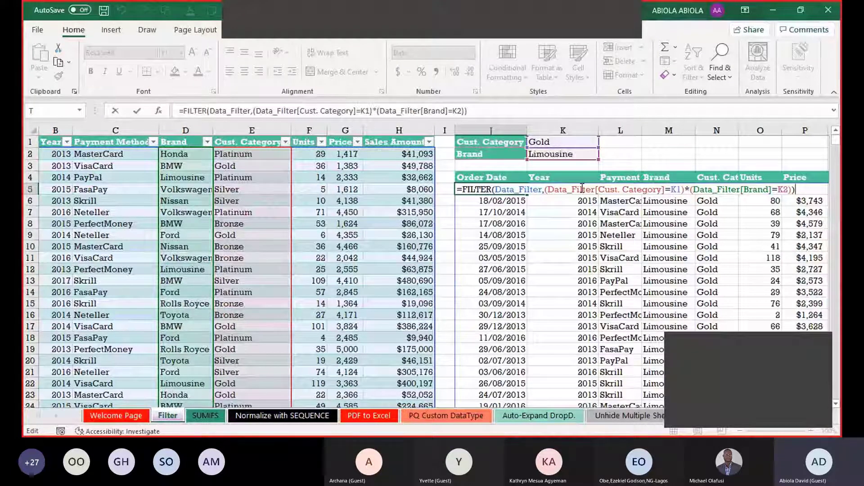
{"action": "key", "text": "BackSpace"}
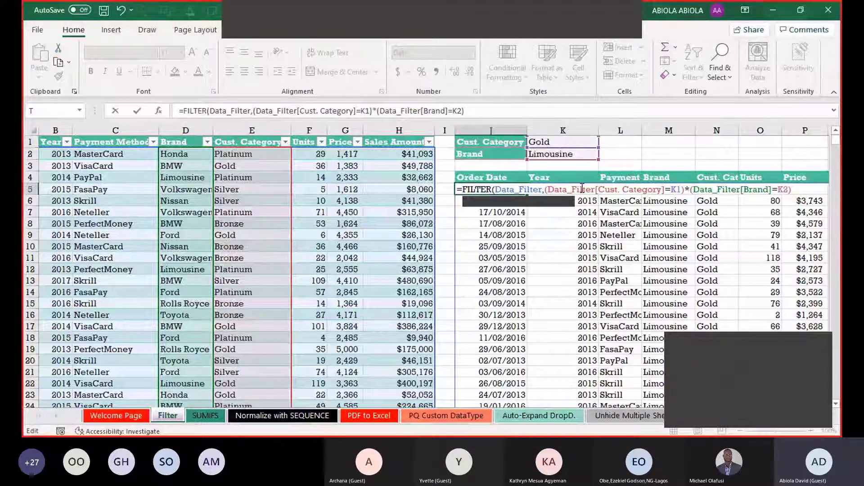
{"action": "type", "text": "*"}
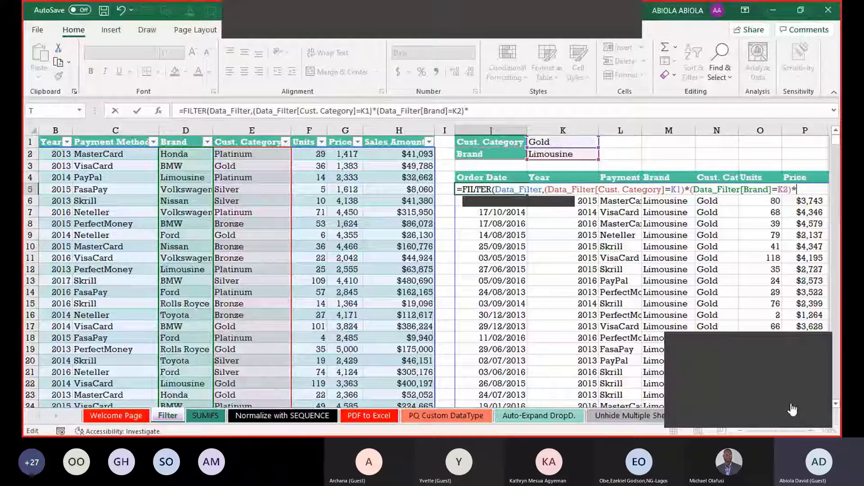
{"action": "left_click", "coordinate": [825, 416]}
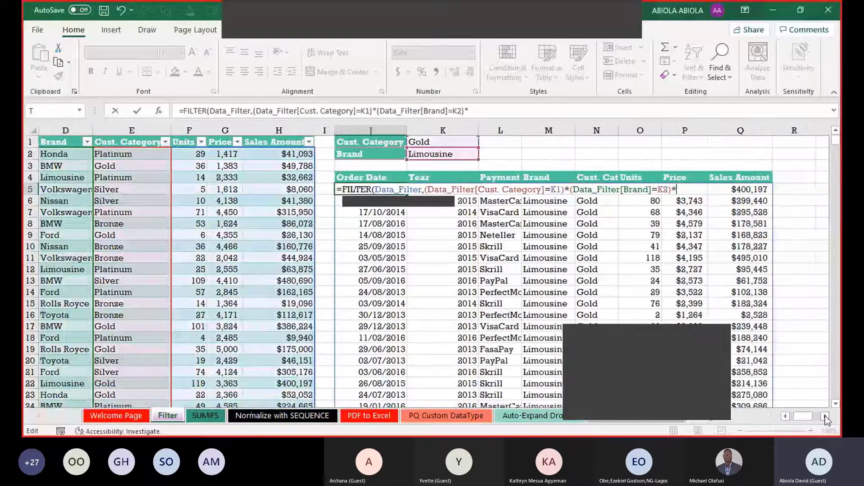
{"action": "left_click", "coordinate": [826, 417]}
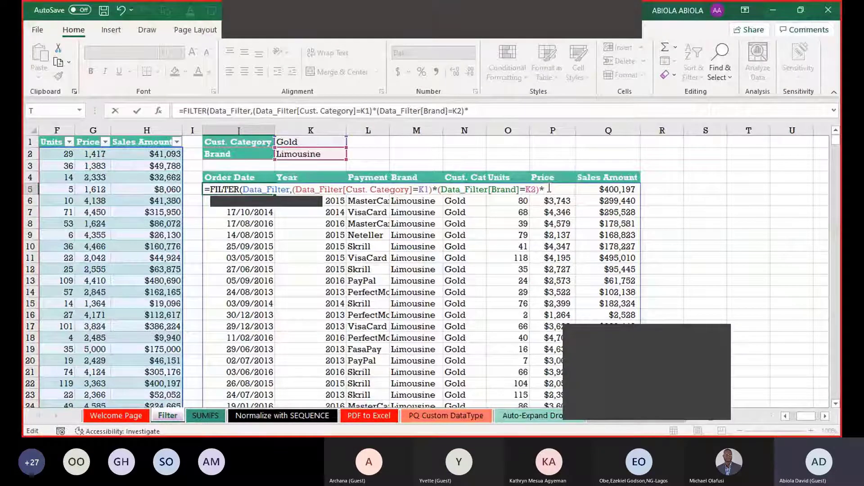
{"action": "type", "text": "("}
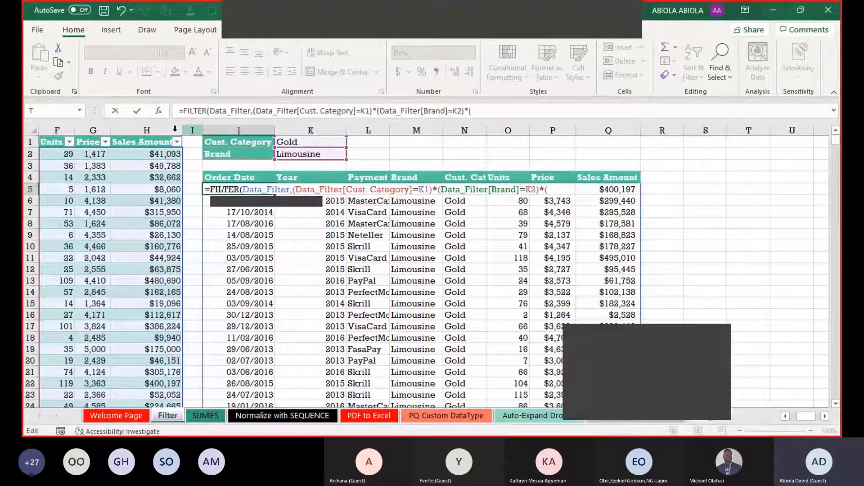
{"action": "left_click", "coordinate": [149, 131]}
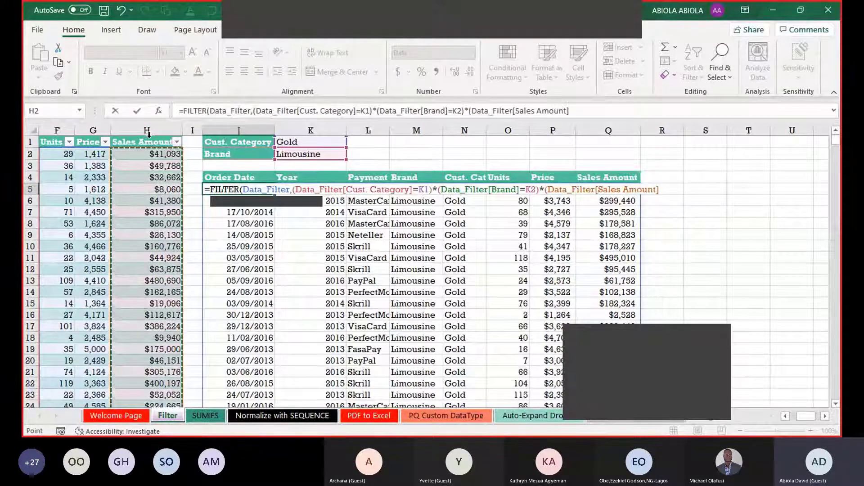
- Complete the Sales Amount condition as >=300000, close the FILTER function and enter the formula in J5
{"action": "type", "text": ","}
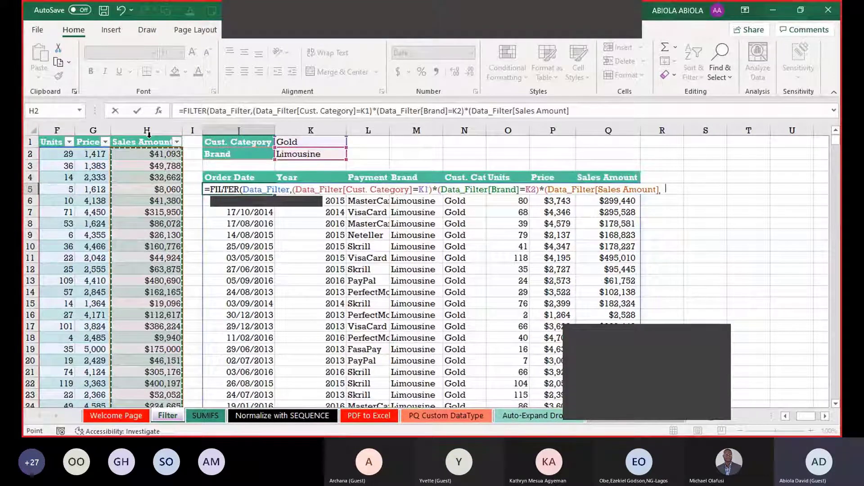
{"action": "key", "text": "BackSpace"}
{"action": "key", "text": "BackSpace"}
{"action": "type", "text": ">"}
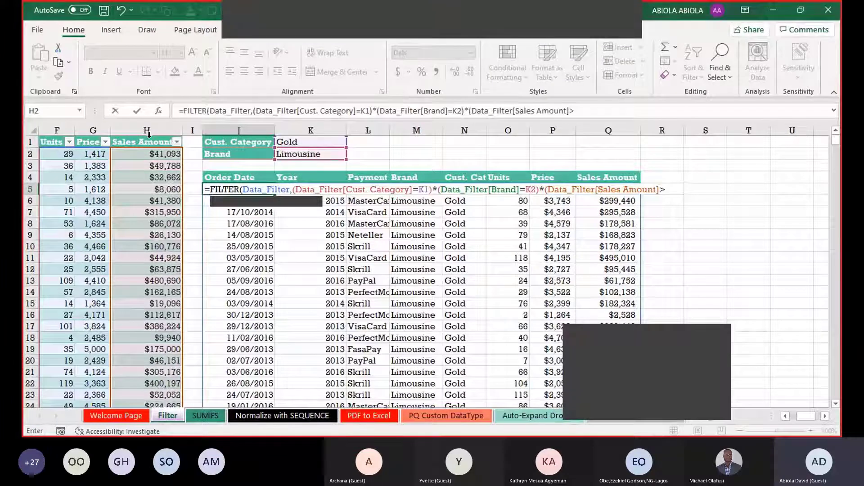
{"action": "type", "text": "=3"}
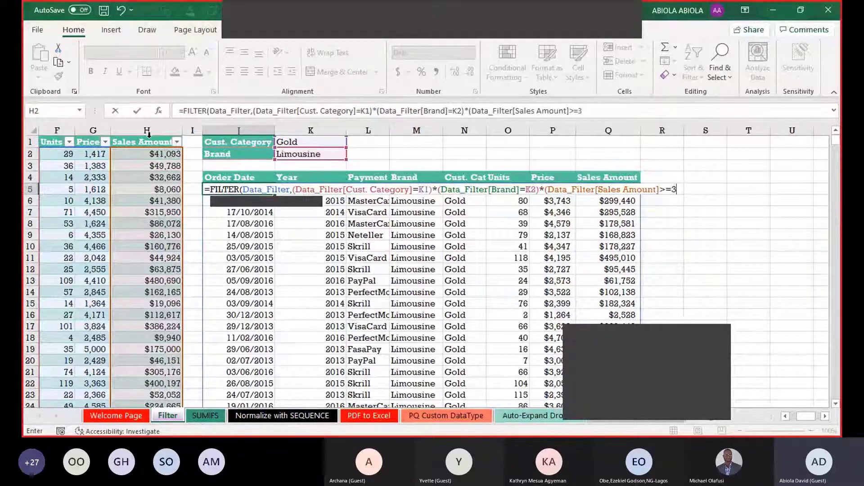
{"action": "type", "text": "00"}
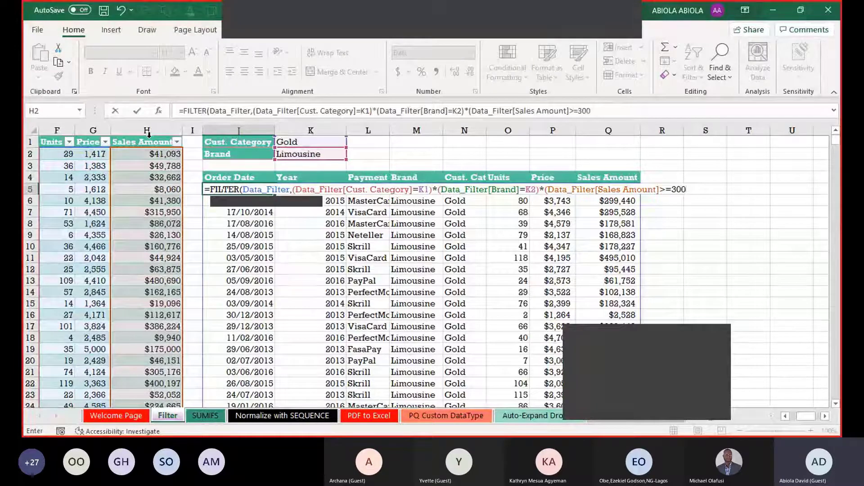
{"action": "type", "text": "000"}
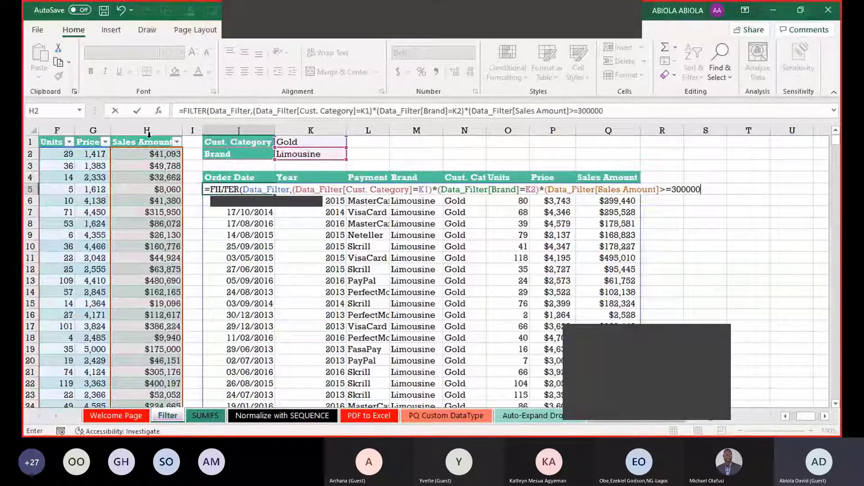
{"action": "type", "text": "))"}
{"action": "key", "text": "ctrl+Return"}
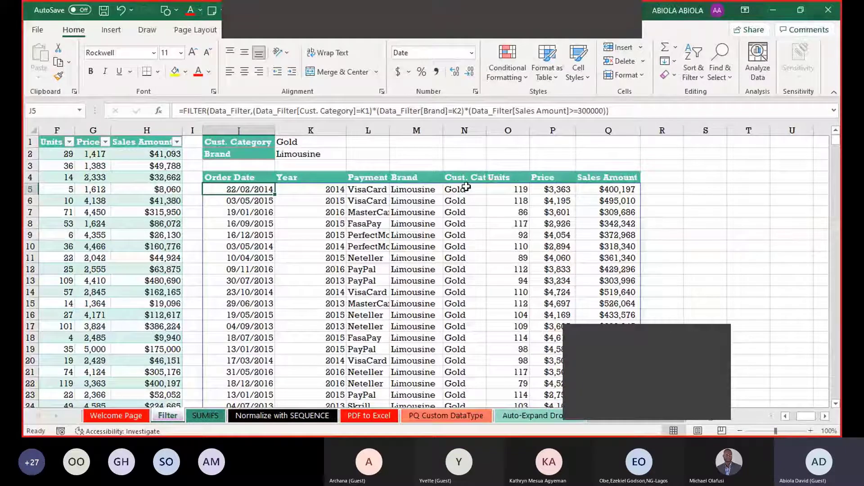
- Select all extracted Sales Amount values from Q5 down to check their average, count and sum
{"action": "left_click", "coordinate": [608, 189]}
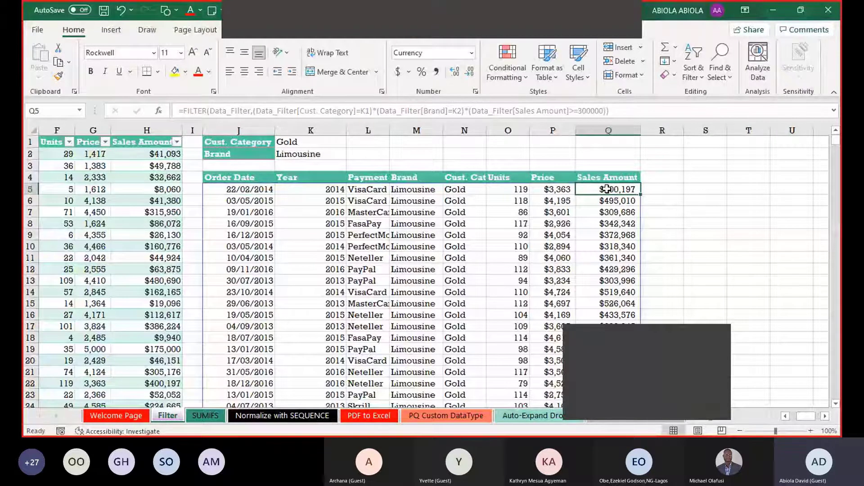
{"action": "key", "text": "ctrl+shift+Down"}
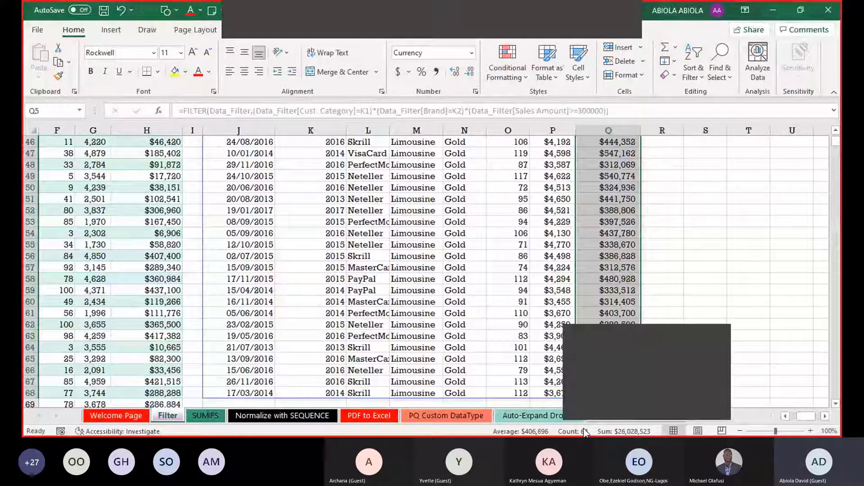
- Switch to the SUMIFS worksheet
{"action": "left_click", "coordinate": [207, 416]}
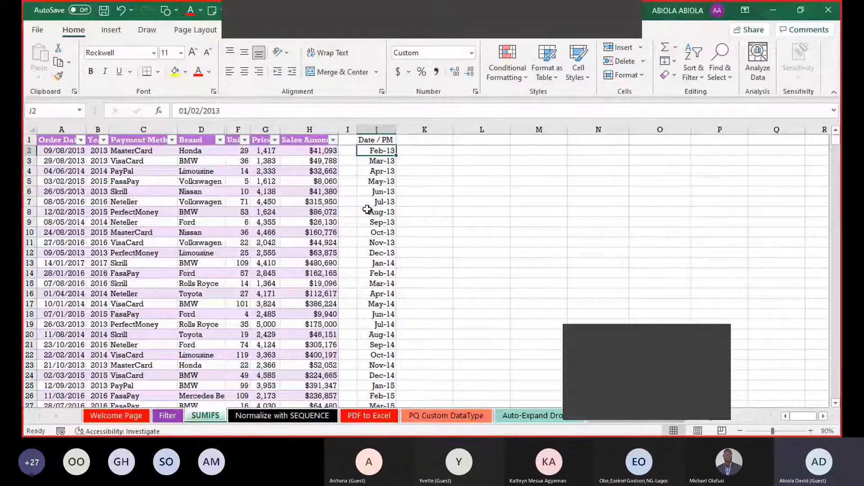
- Enter a formula in K1 that sorts the unique values of the LET_LAMDA[Payment Method] column
{"action": "scroll", "coordinate": [367, 210], "scroll_direction": "down", "scroll_amount": 8}
{"action": "left_click", "coordinate": [390, 396]}
{"action": "key", "text": "ctrl+Up"}
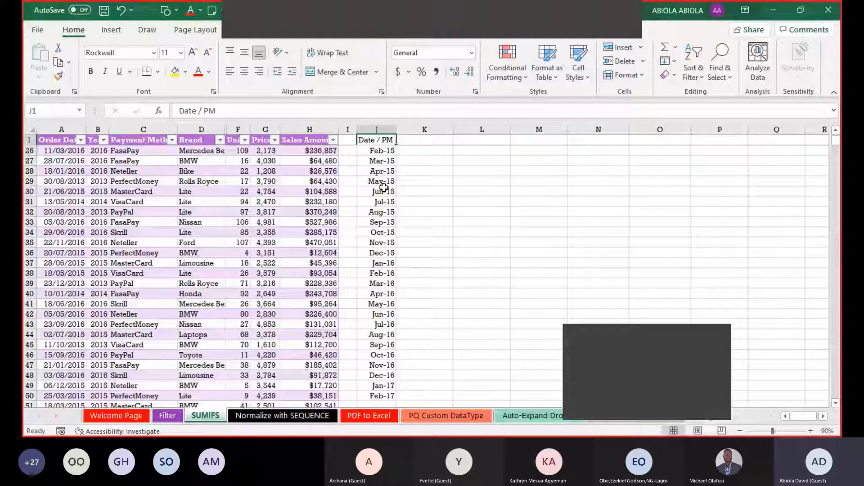
{"action": "left_click", "coordinate": [420, 143]}
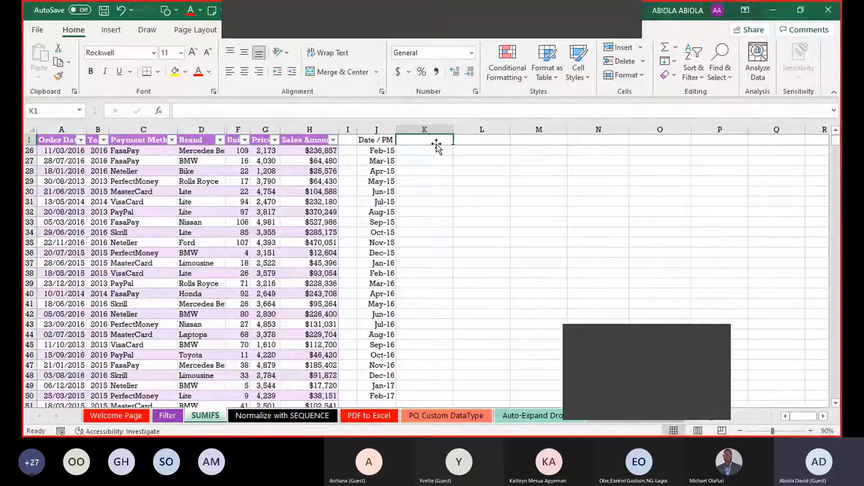
{"action": "type", "text": "="}
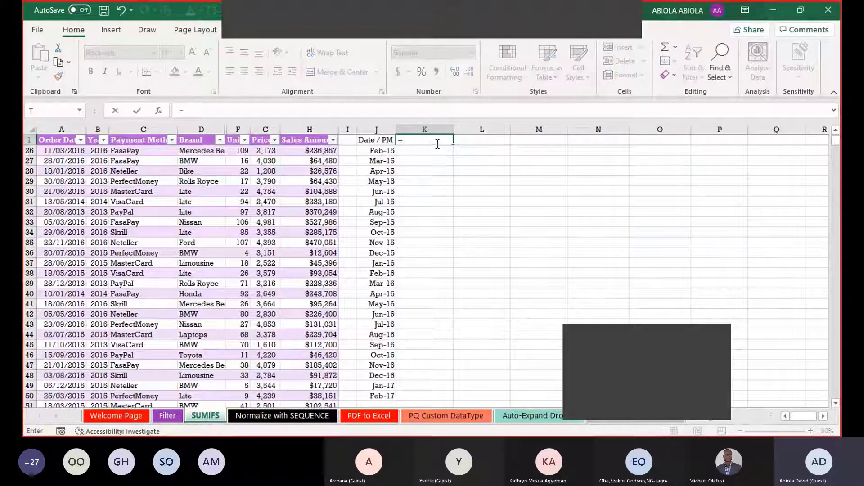
{"action": "type", "text": "sort"}
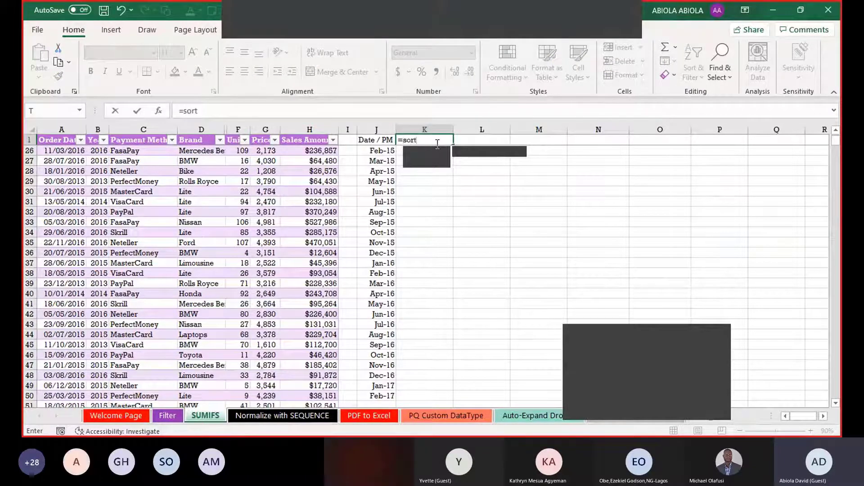
{"action": "key", "text": "Tab"}
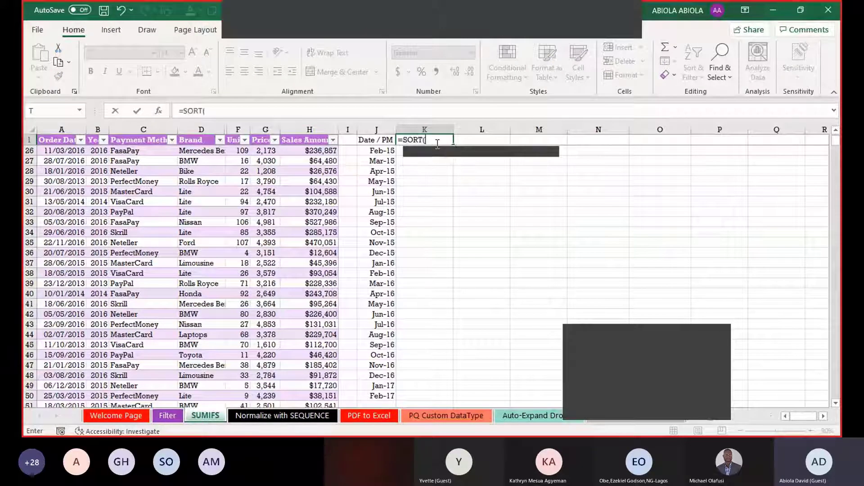
{"action": "type", "text": "uniq"}
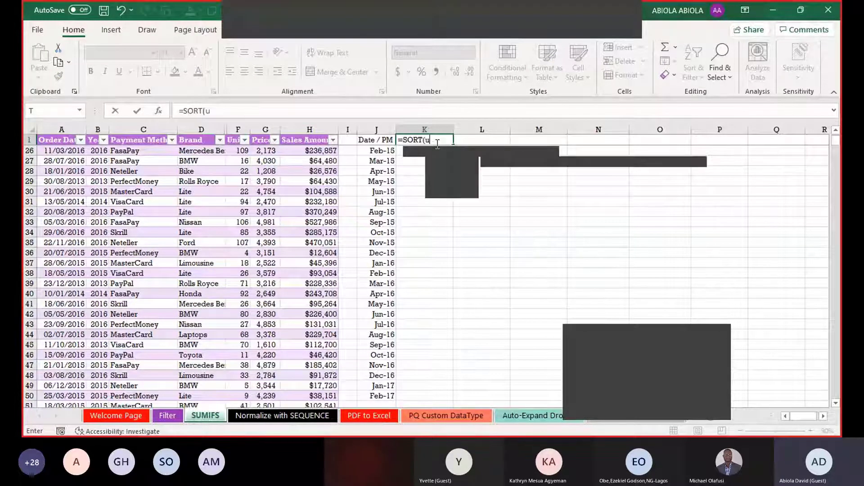
{"action": "key", "text": "Tab"}
{"action": "left_click", "coordinate": [138, 133]}
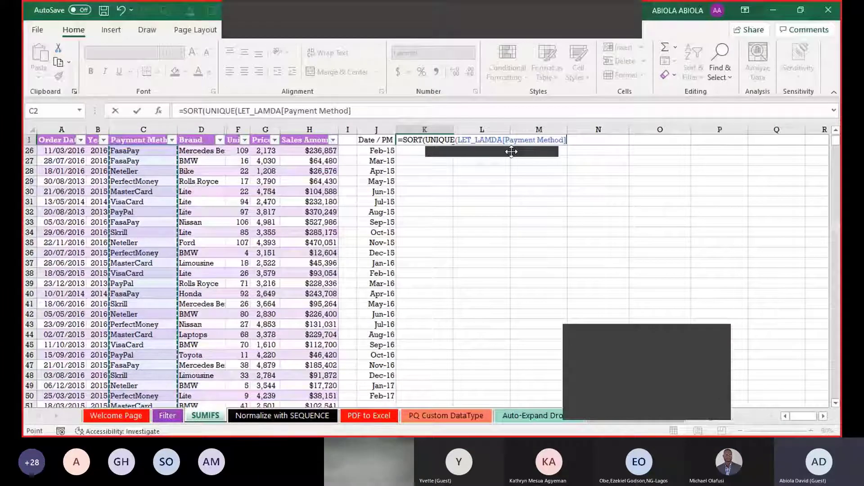
{"action": "type", "text": "))"}
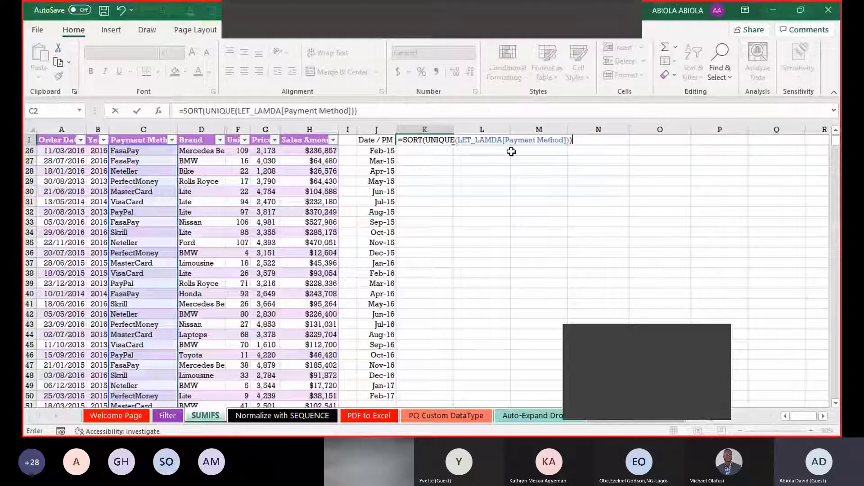
{"action": "key", "text": "ctrl+Return"}
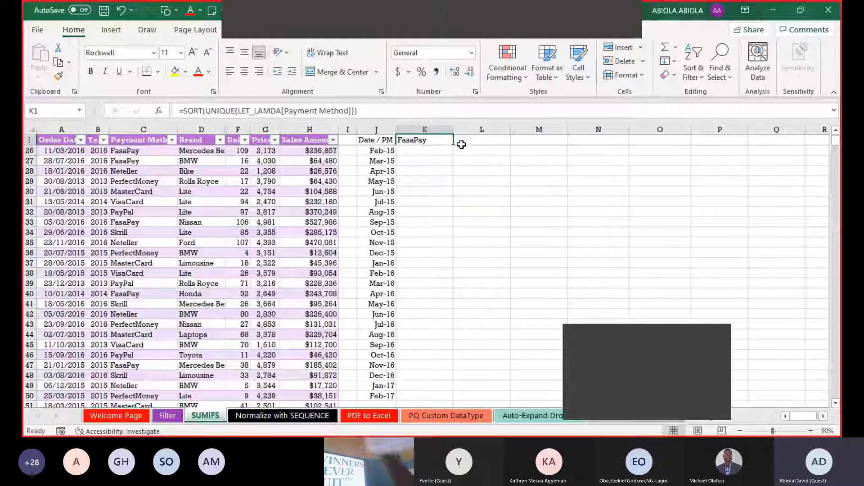
- Wrap the K1 formula in TRANSPOSE so the sorted payment methods spill across row 1
{"action": "left_click", "coordinate": [184, 111]}
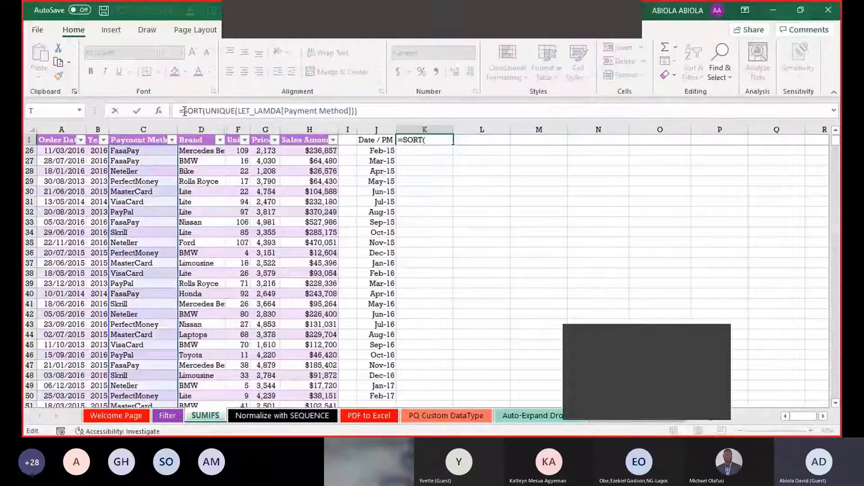
{"action": "type", "text": "r"}
{"action": "key", "text": "Tab"}
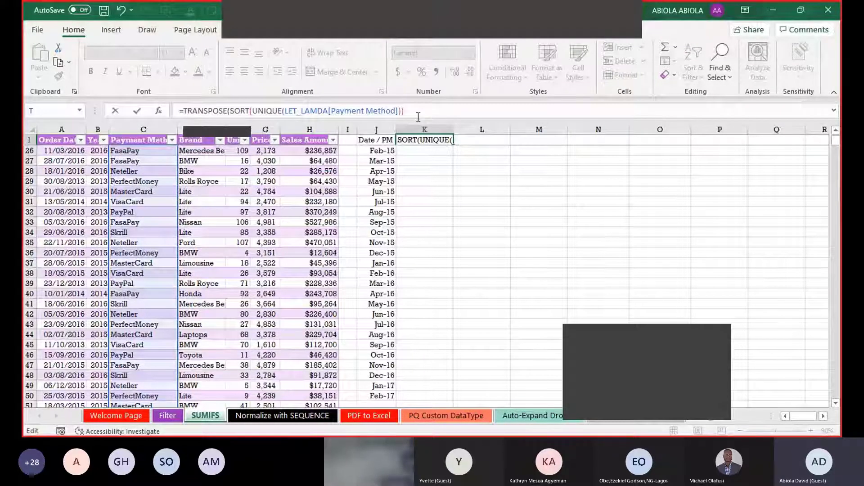
{"action": "left_click", "coordinate": [423, 111]}
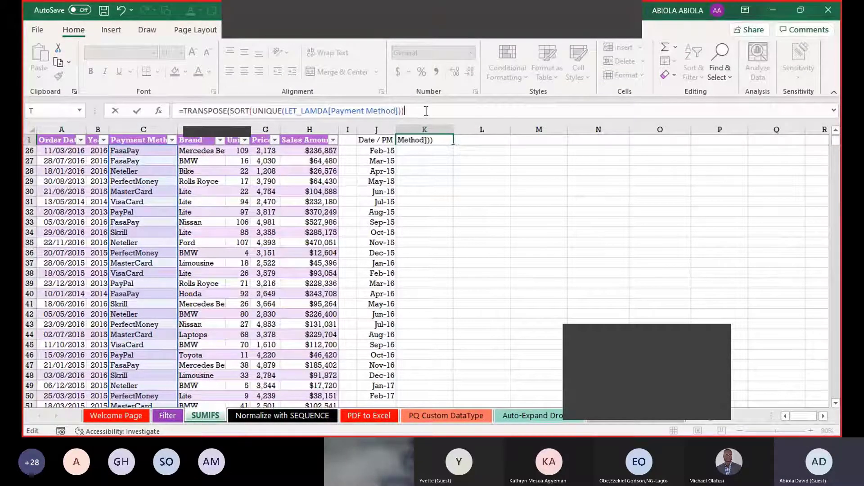
{"action": "type", "text": ")"}
{"action": "key", "text": "Return"}
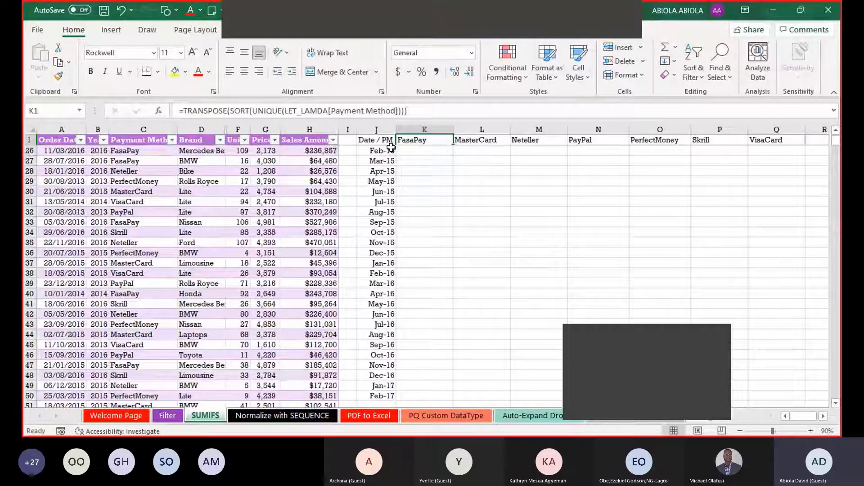
- Start a SUMIFS formula in K26 with LET_LAMDA[Sales Amount] as the sum range
{"action": "left_click", "coordinate": [408, 151]}
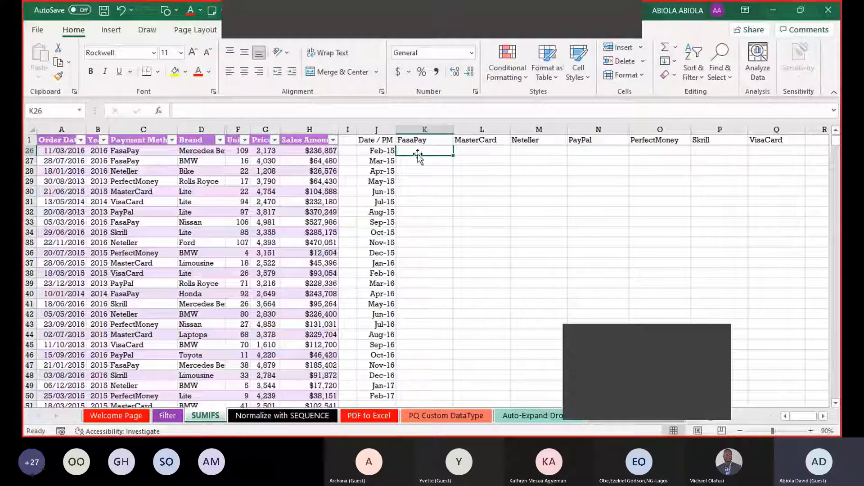
{"action": "type", "text": "=sum"}
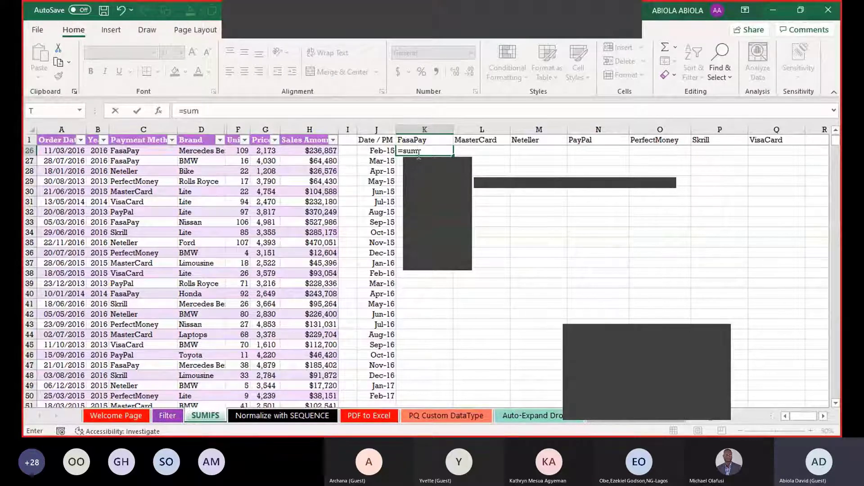
{"action": "key", "text": "Down"}
{"action": "key", "text": "Down"}
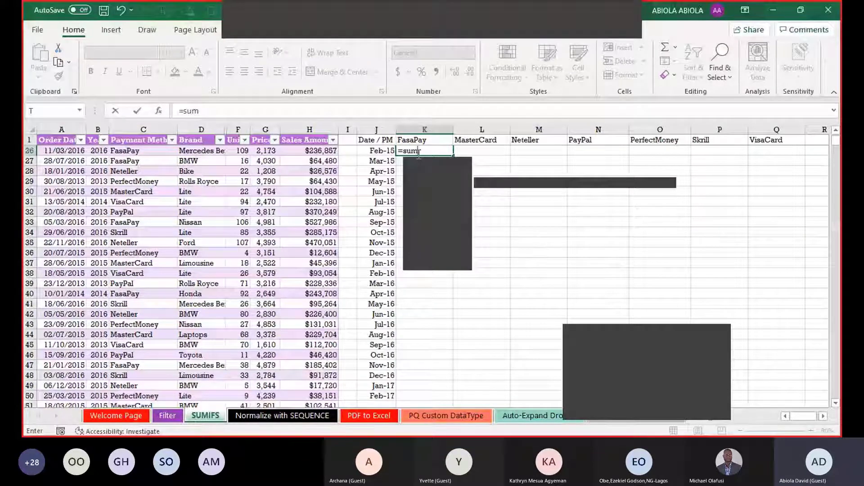
{"action": "key", "text": "Tab"}
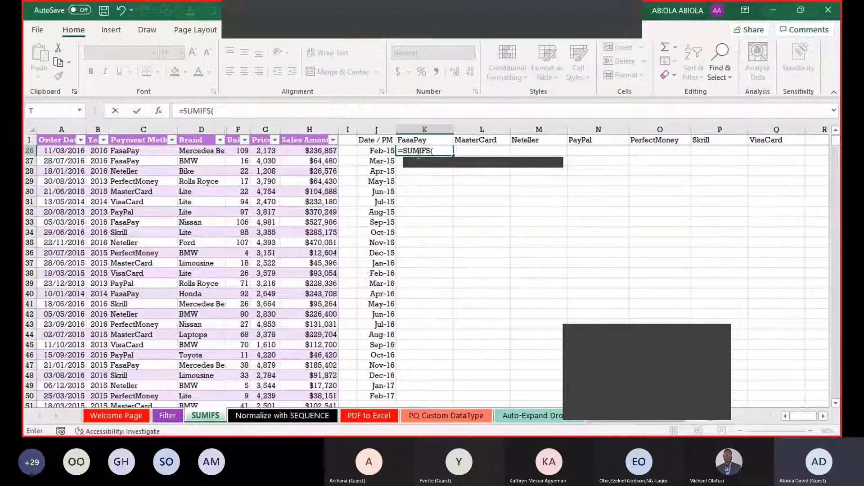
{"action": "left_click", "coordinate": [310, 133]}
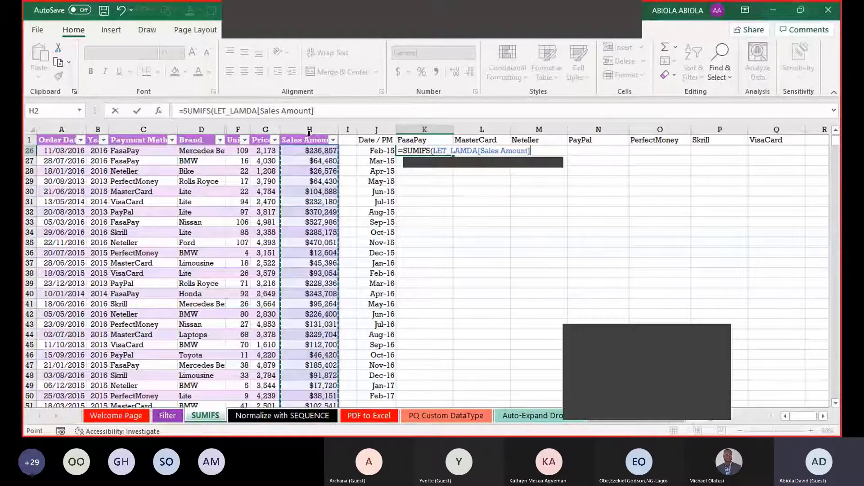
{"action": "type", "text": ","}
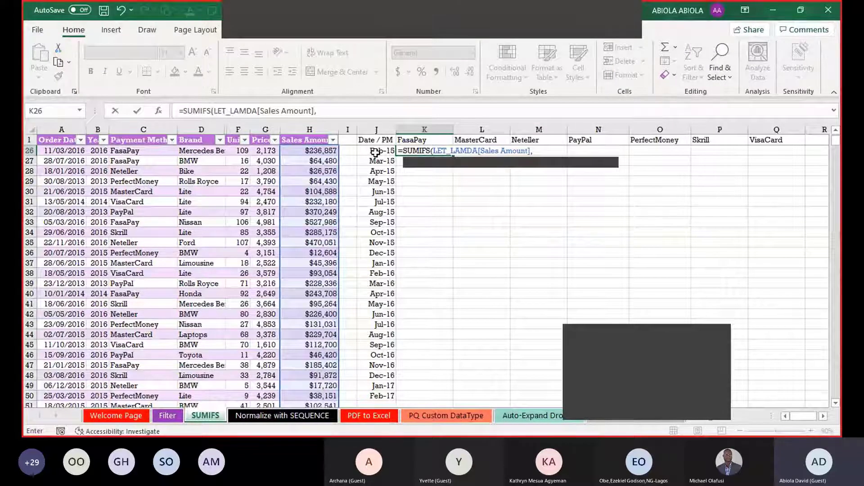
- Add the first SUMIFS criterion, matching LET_LAMDA[Order Date] against ">="&J26
{"action": "left_click", "coordinate": [50, 134]}
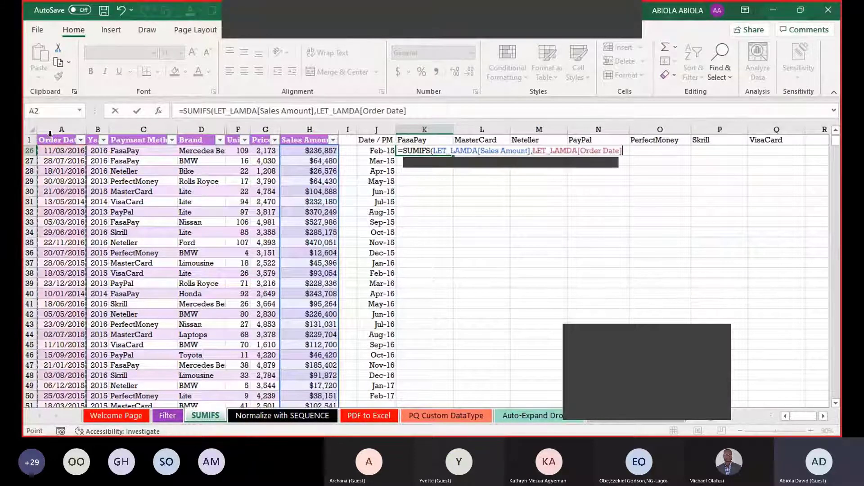
{"action": "type", "text": ","}
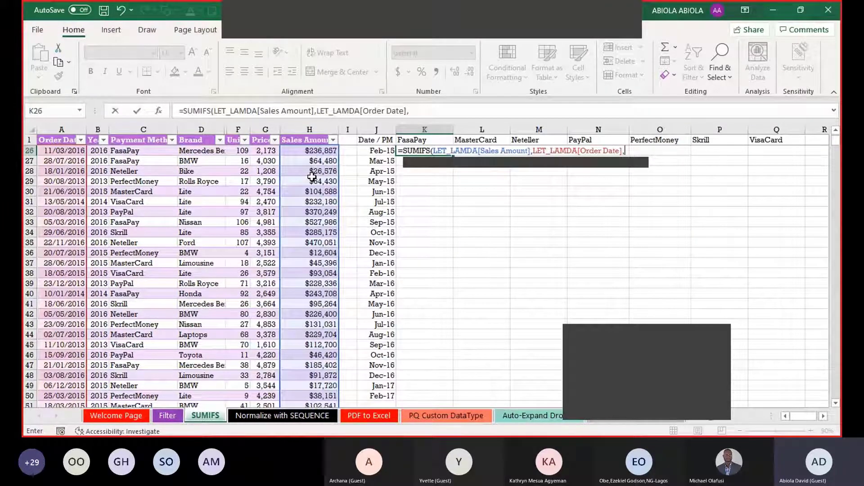
{"action": "type", "text": "\""}
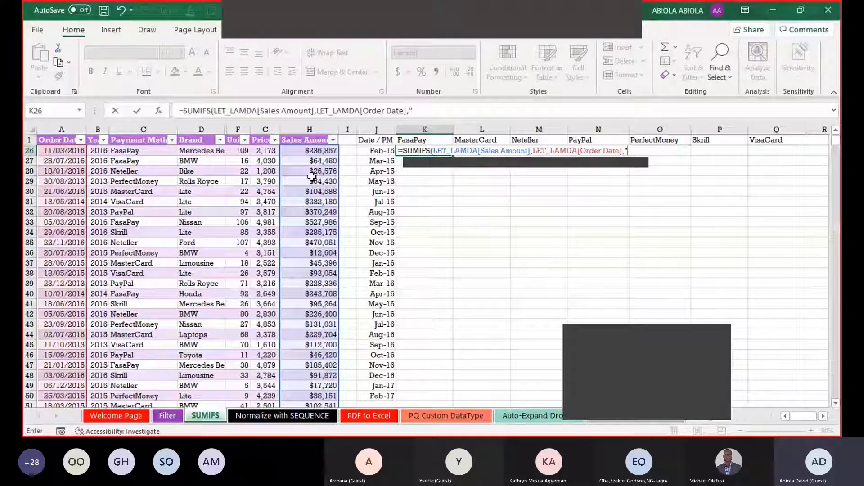
{"action": "type", "text": ">="}
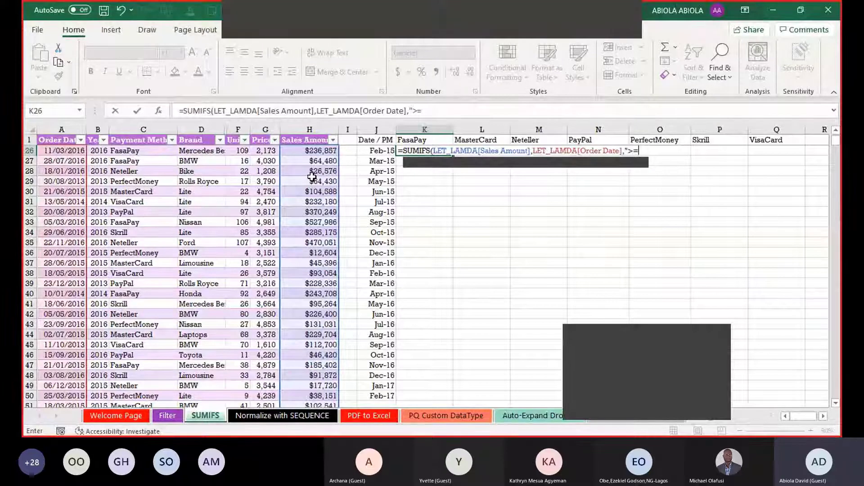
{"action": "type", "text": "\"&"}
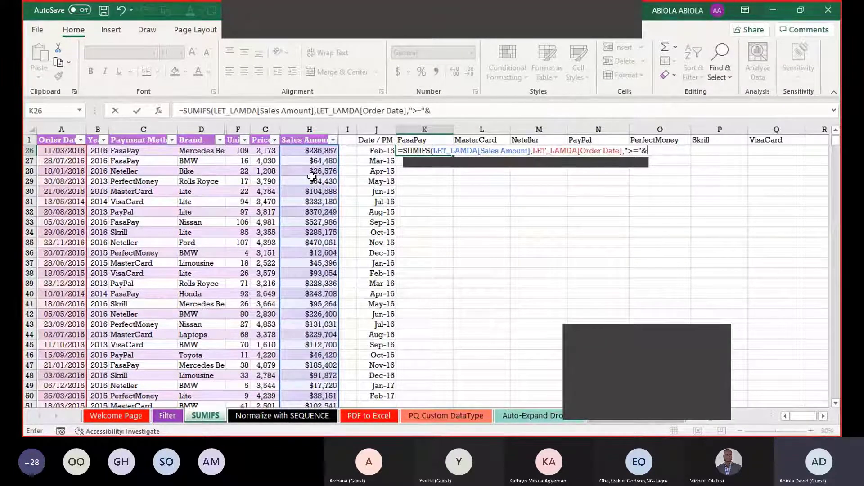
{"action": "left_click", "coordinate": [384, 151]}
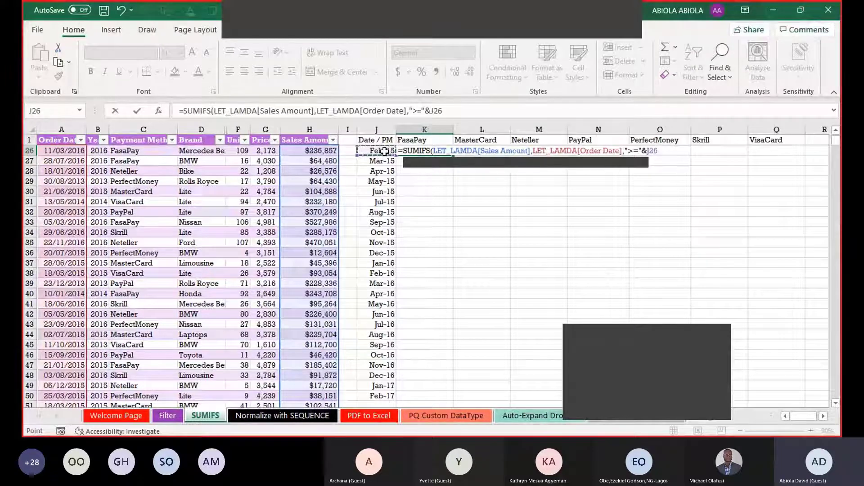
{"action": "type", "text": ","}
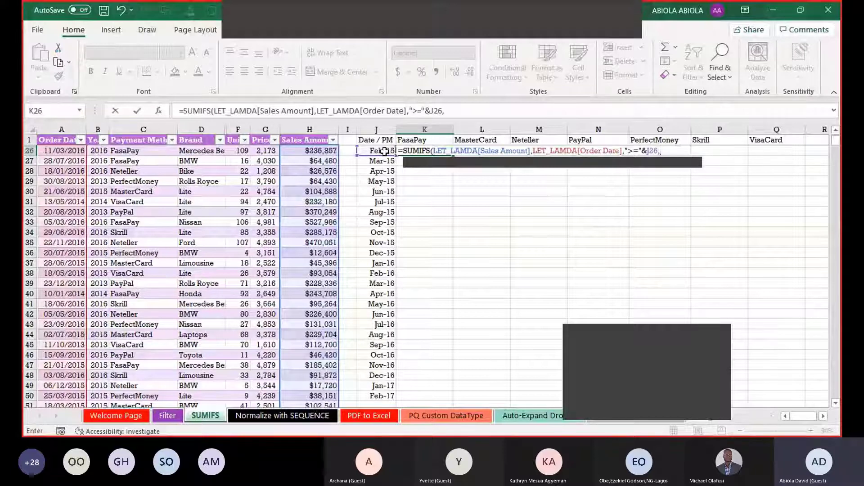
- Add LET_LAMDA[Order Date] as the second criteria range of the K26 SUMIFS and begin its criterion with "<="&
{"action": "left_click", "coordinate": [56, 133]}
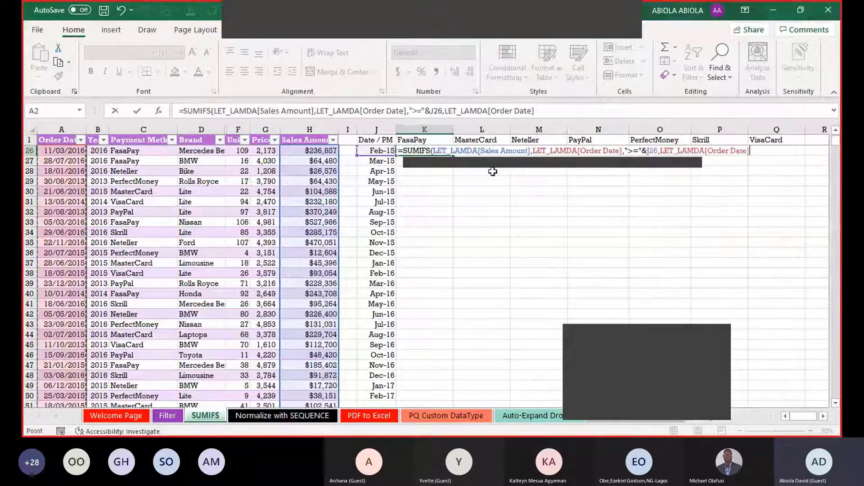
{"action": "type", "text": ","}
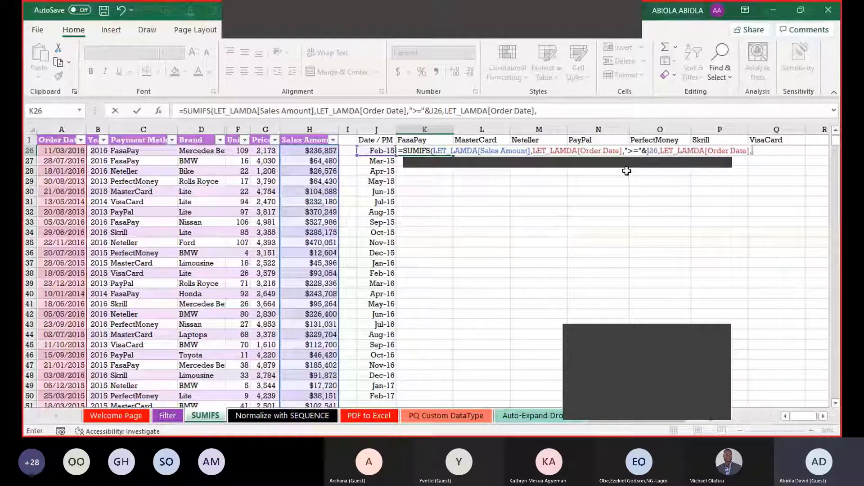
{"action": "type", "text": "\"<="}
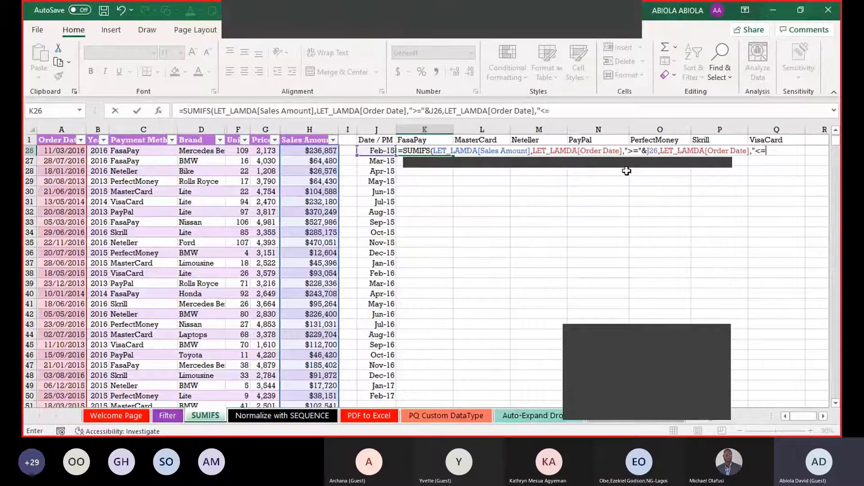
{"action": "type", "text": "\""}
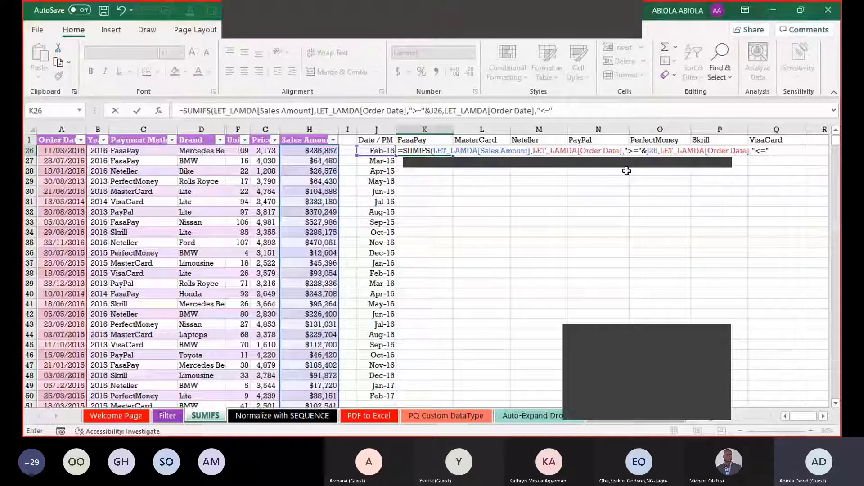
{"action": "type", "text": "&"}
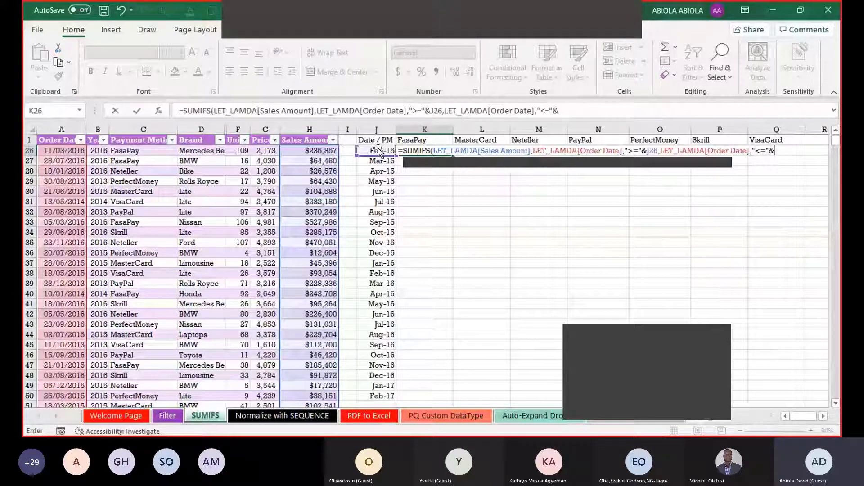
- Complete the second date criterion with EOMONTH(J26,0) so it ends at the last day of the month
{"action": "type", "text": "eo"}
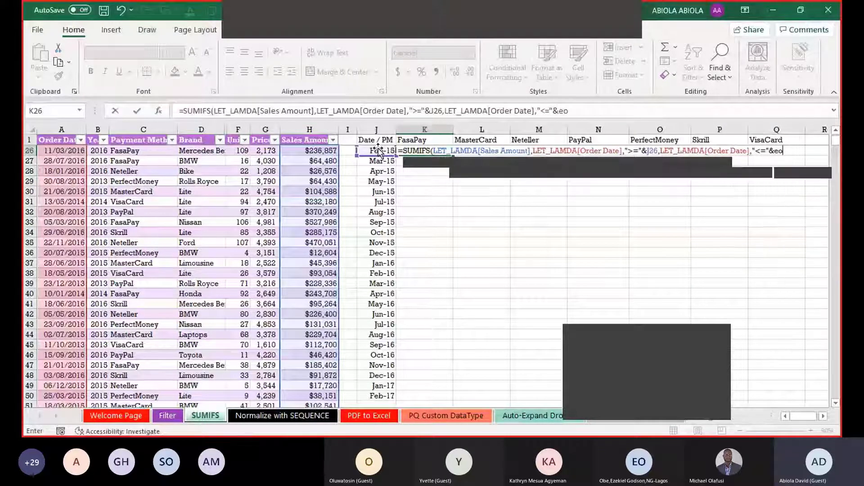
{"action": "key", "text": "Tab"}
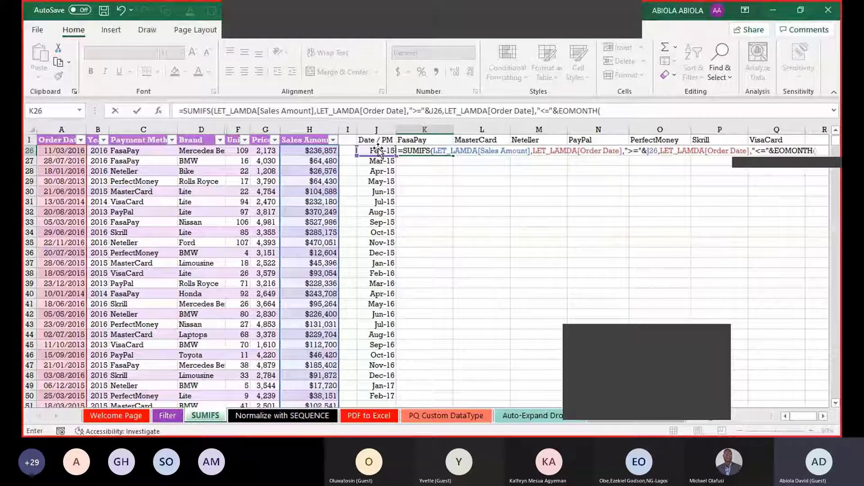
{"action": "key", "text": "BackSpace"}
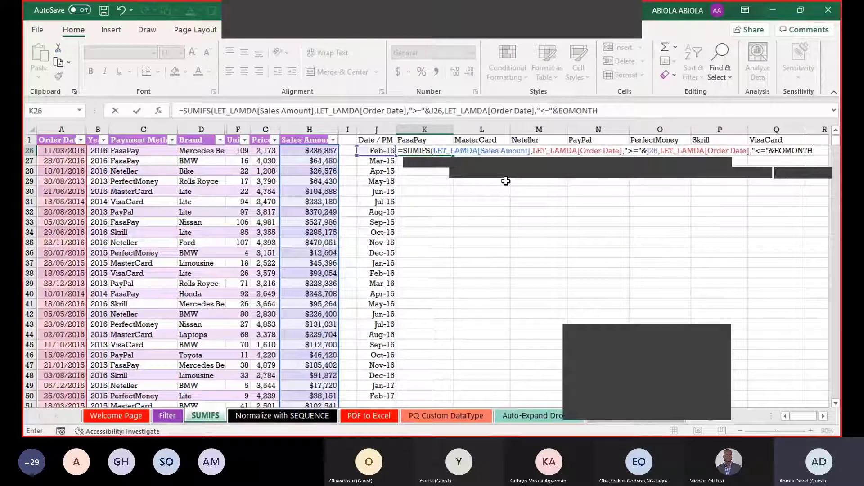
{"action": "type", "text": "("}
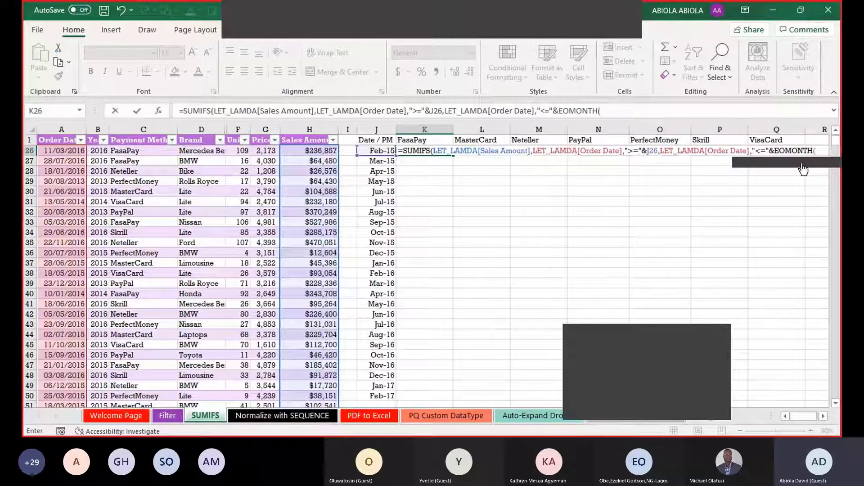
{"action": "left_click", "coordinate": [374, 151]}
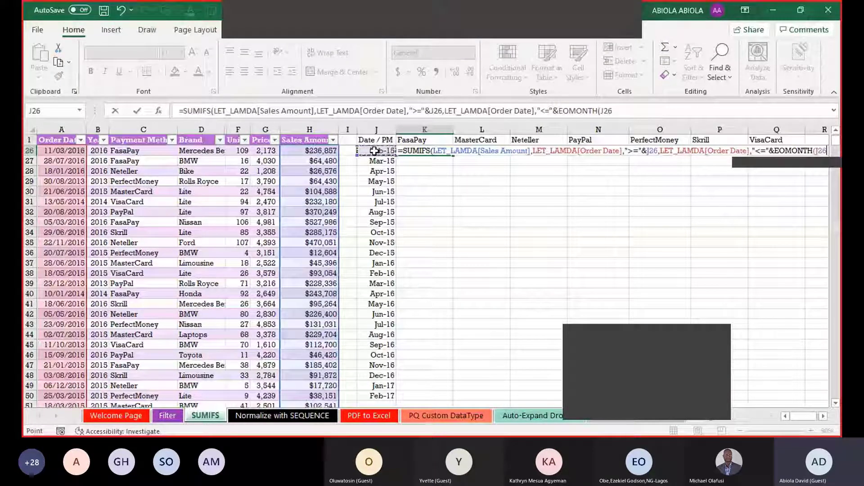
{"action": "type", "text": ","}
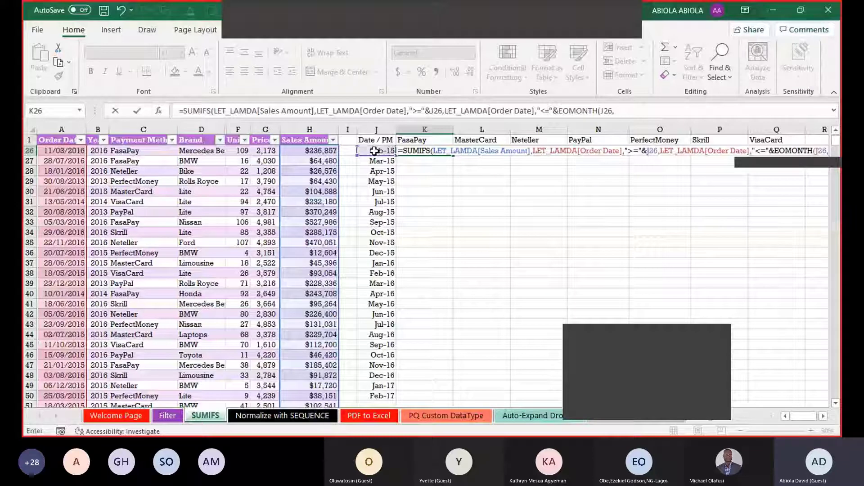
{"action": "type", "text": "0"}
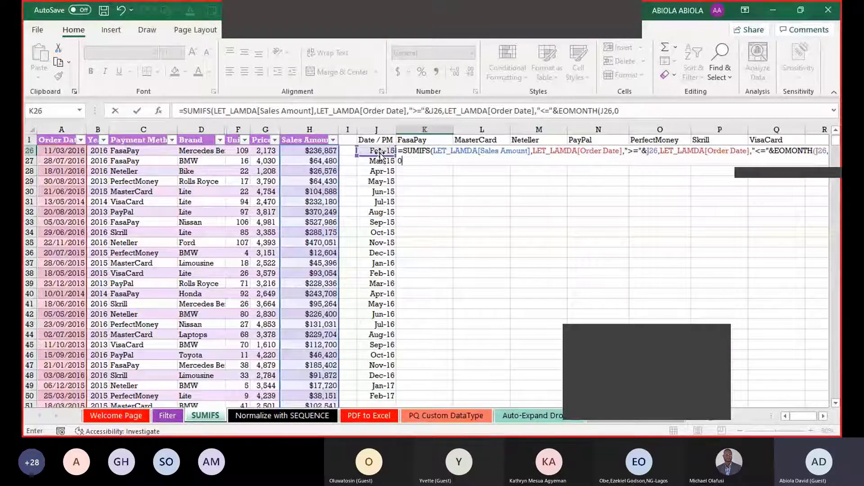
{"action": "type", "text": ")"}
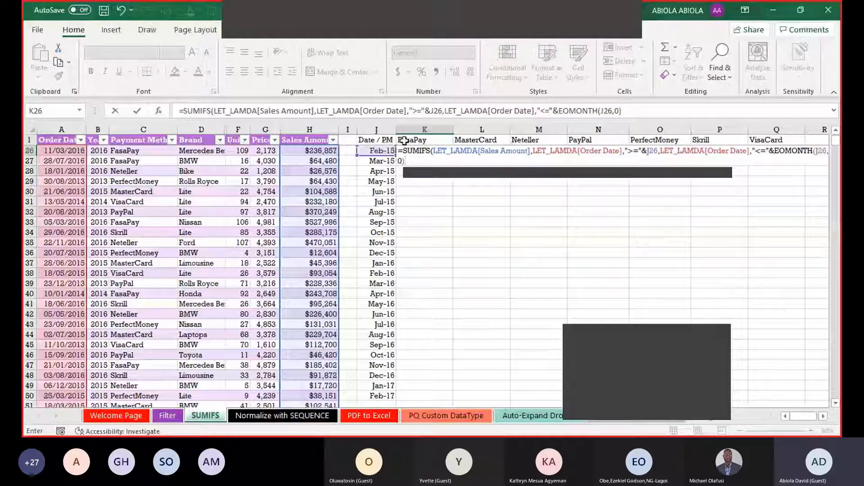
- Add a third criterion matching LET_LAMDA[Payment Method] against the spilled header range K1#
{"action": "type", "text": ","}
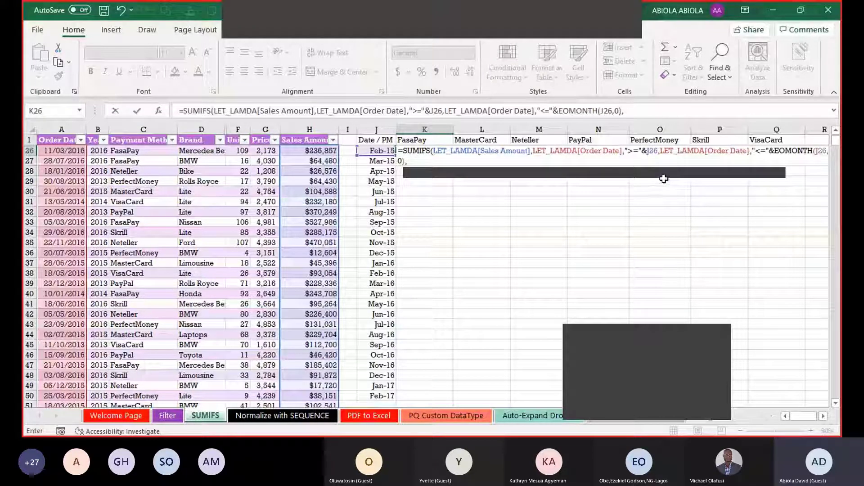
{"action": "left_click", "coordinate": [150, 134]}
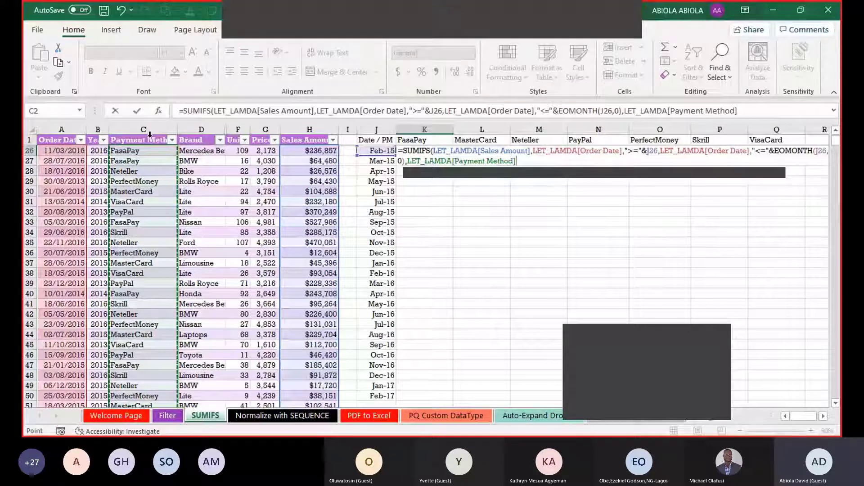
{"action": "type", "text": ","}
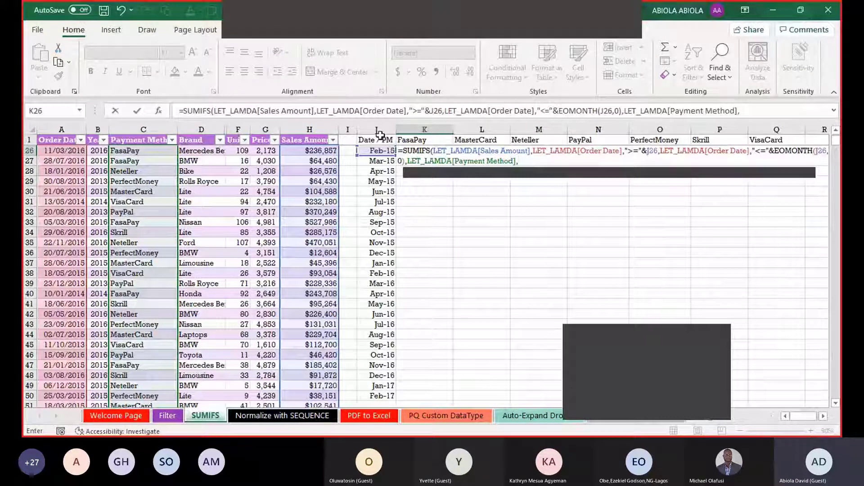
{"action": "left_click", "coordinate": [412, 140]}
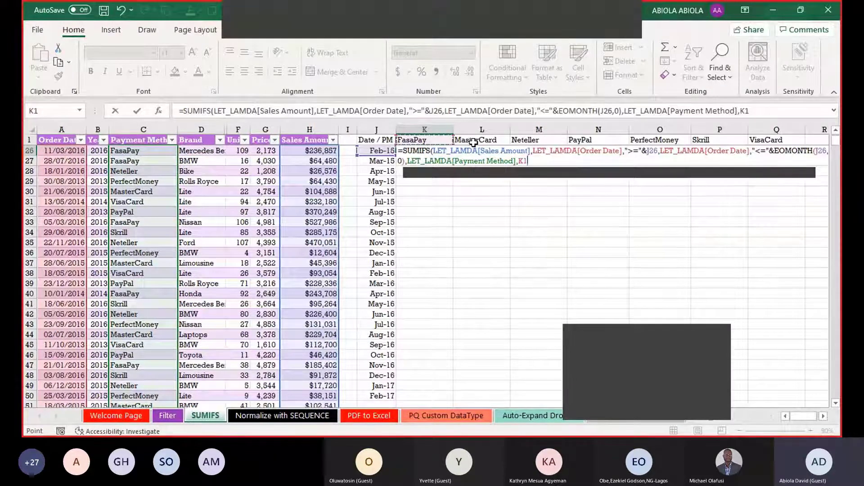
{"action": "type", "text": "#"}
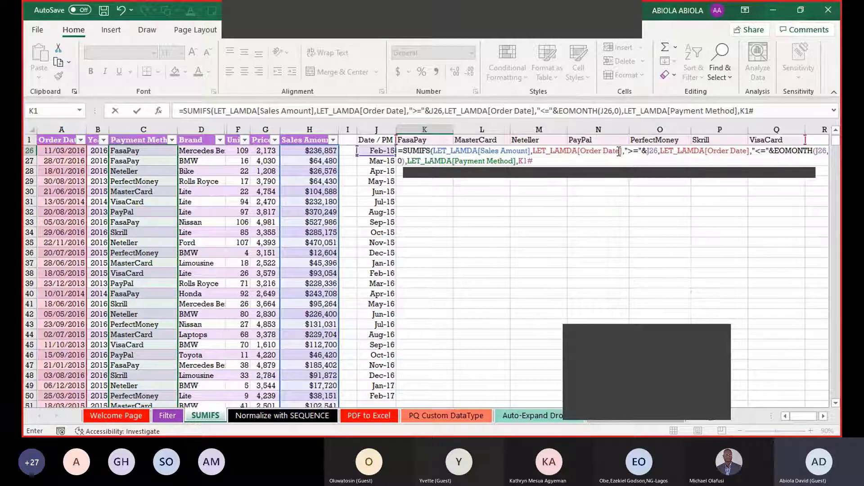
- Lock the column of both J26 references in the SUMIFS formula as $J26
{"action": "left_click", "coordinate": [653, 149]}
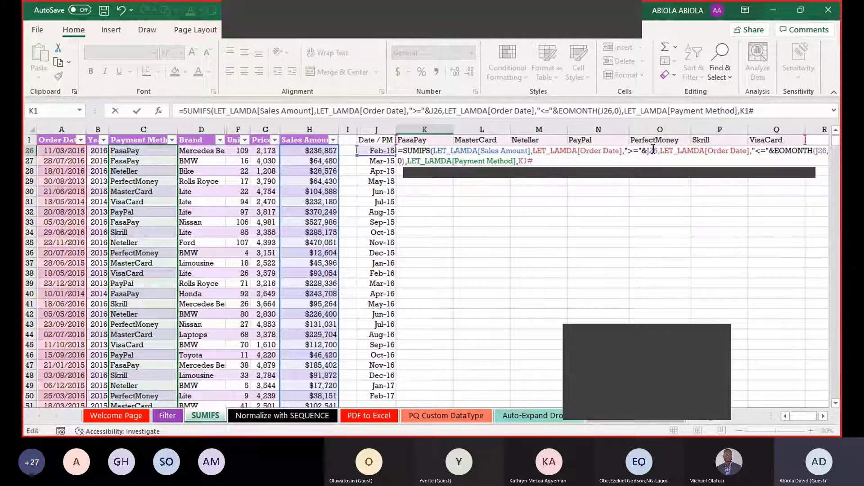
{"action": "key", "text": "F4"}
{"action": "key", "text": "F4"}
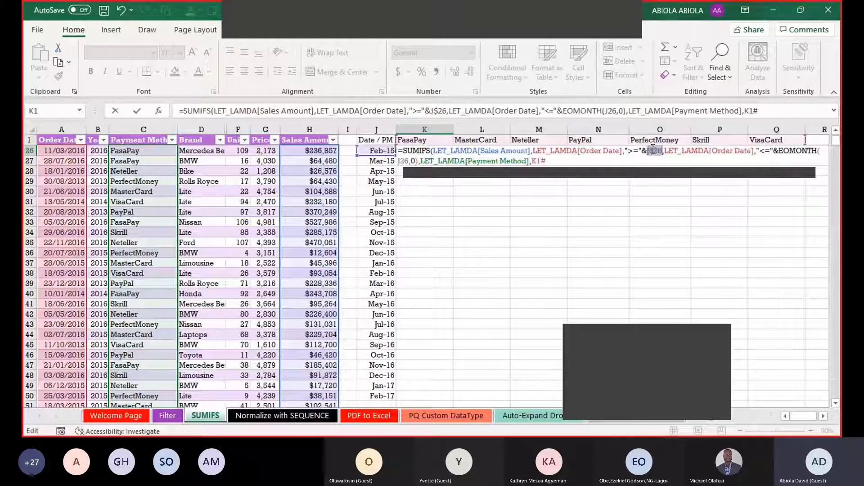
{"action": "key", "text": "F4"}
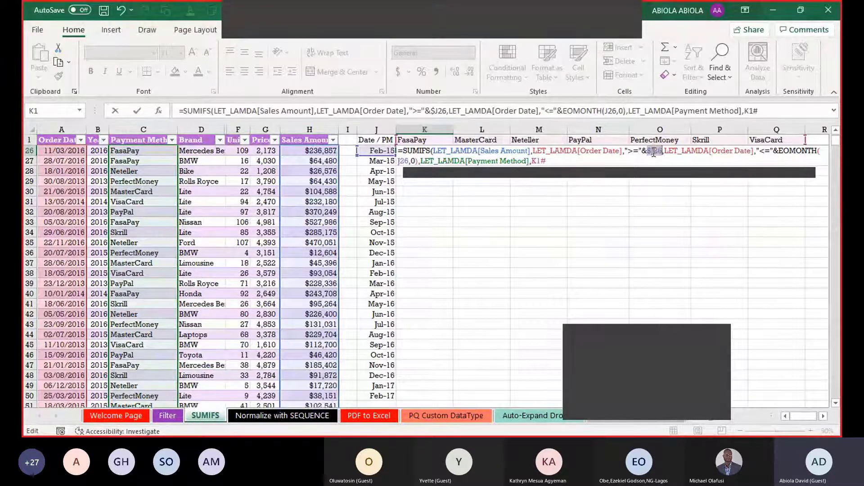
{"action": "left_click", "coordinate": [404, 163]}
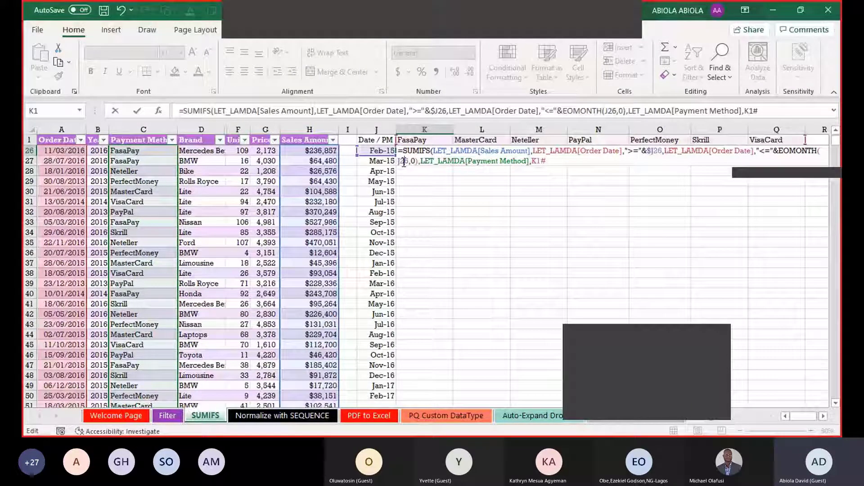
{"action": "key", "text": "F4"}
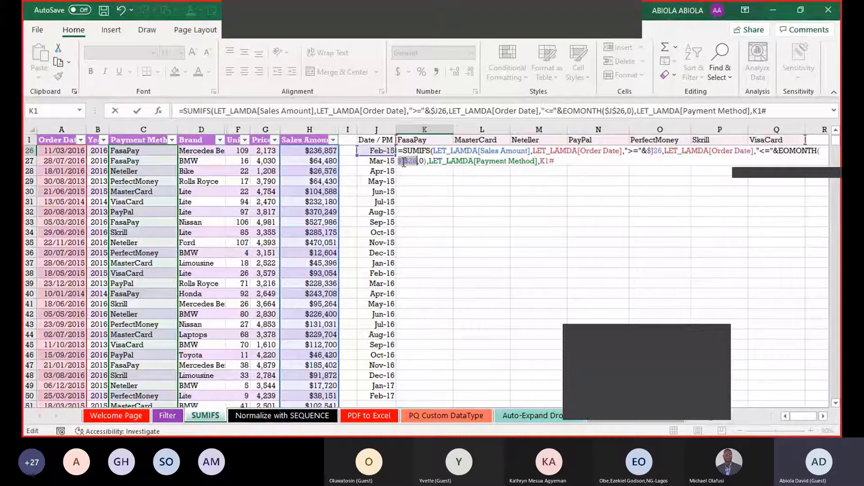
{"action": "key", "text": "F4"}
{"action": "key", "text": "F4"}
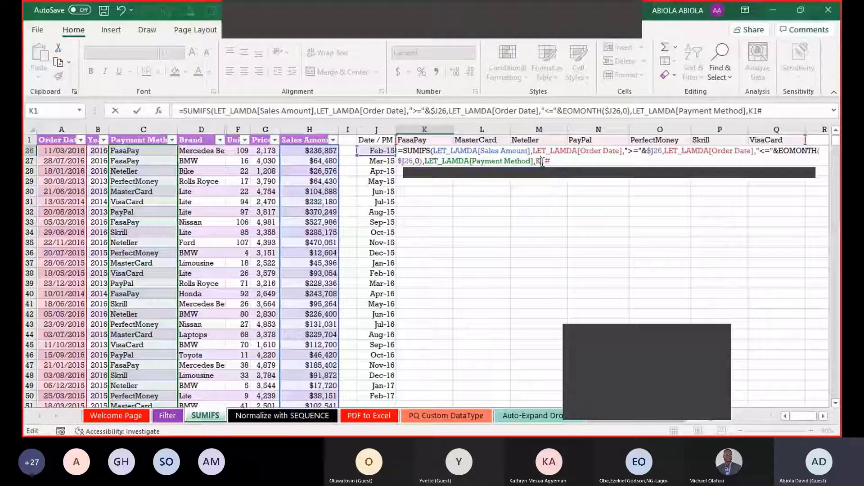
- Lock the header reference's row as K$1#, close the SUMIFS formula and enter it in K26
{"action": "key", "text": "F4"}
{"action": "key", "text": "F4"}
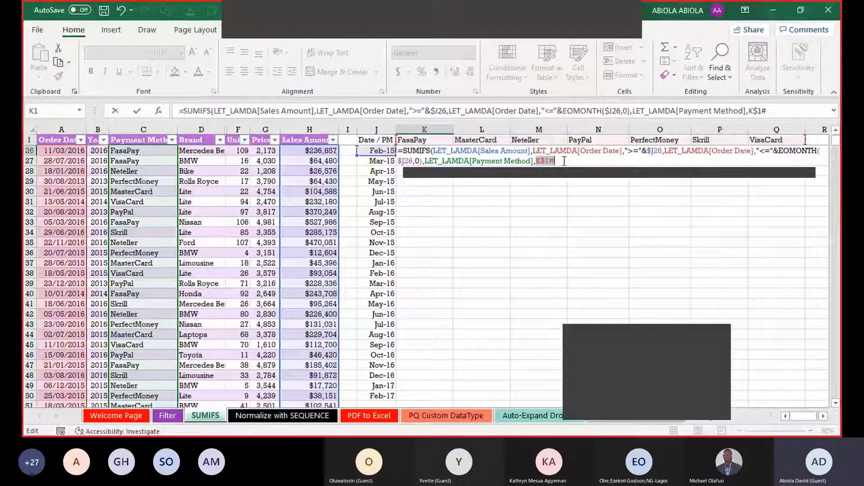
{"action": "type", "text": ")"}
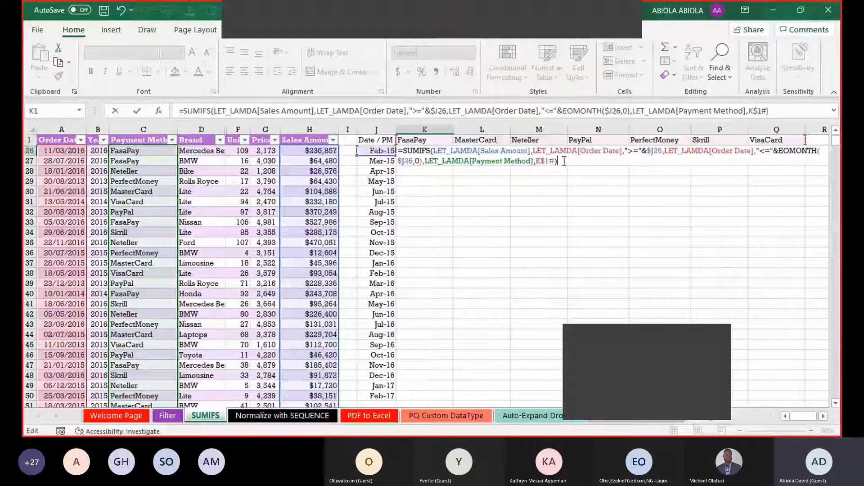
{"action": "key", "text": "ctrl+Return"}
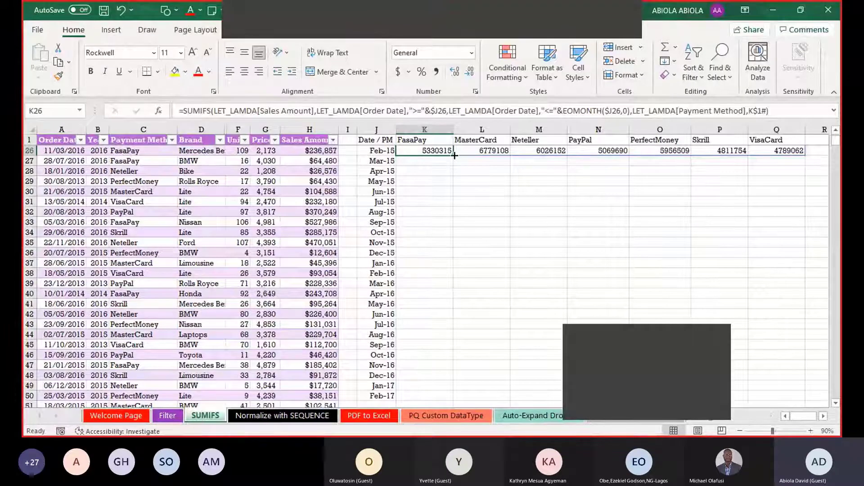
- Fill the K26 SUMIFS formula down column K to the Feb-17 row
{"action": "left_click_drag", "start_coordinate": [454, 156], "coordinate": [447, 192]}
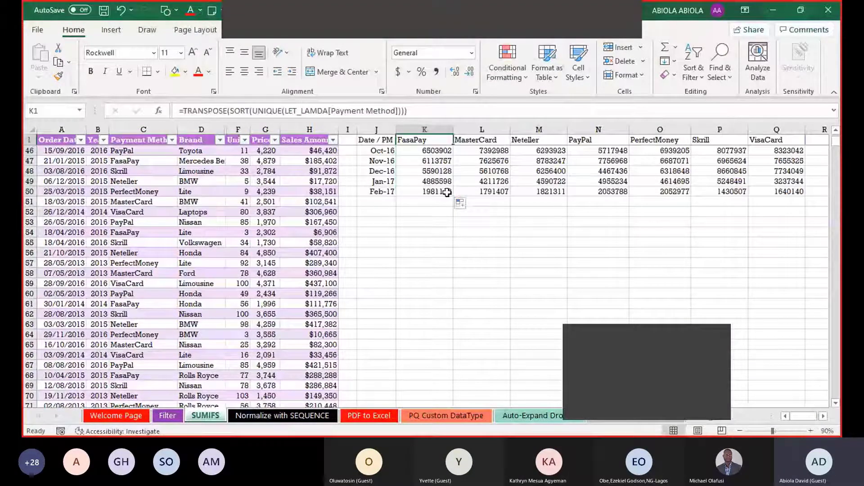
{"action": "key", "text": "ctrl+z"}
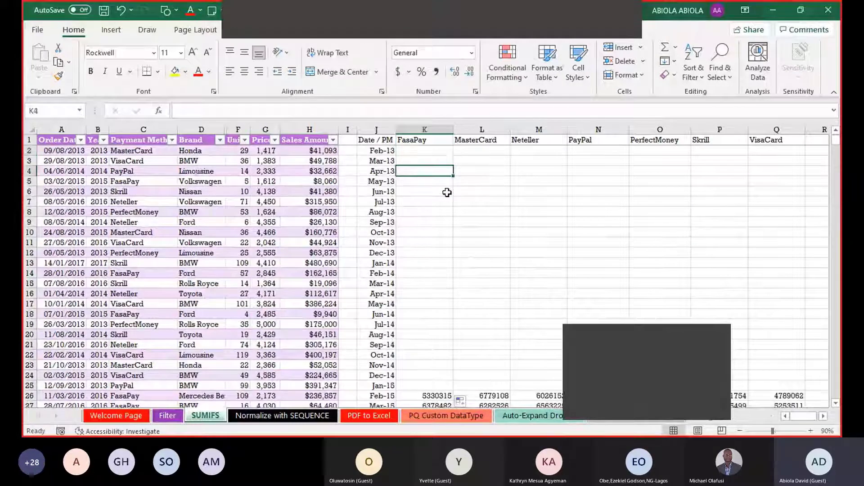
- Cut the SUMIFS formula from K26 and paste it into K2 in the Feb-13 row
{"action": "key", "text": "Down"}
{"action": "key", "text": "Down"}
{"action": "key", "text": "Down"}
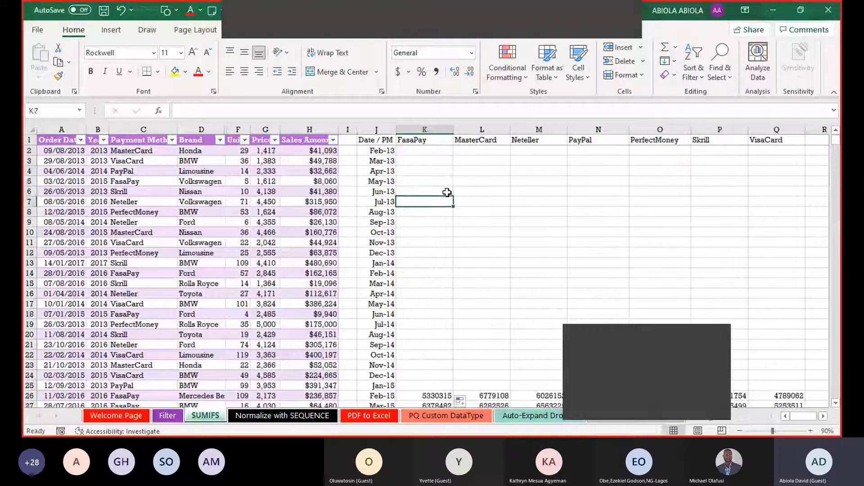
{"action": "key", "text": "Down"}
{"action": "key", "text": "Down"}
{"action": "key", "text": "Down"}
{"action": "key", "text": "Down"}
{"action": "key", "text": "Down"}
{"action": "key", "text": "Down"}
{"action": "key", "text": "Down"}
{"action": "key", "text": "Down"}
{"action": "key", "text": "Down"}
{"action": "key", "text": "Down"}
{"action": "key", "text": "Down"}
{"action": "key", "text": "Down"}
{"action": "key", "text": "Down"}
{"action": "key", "text": "Down"}
{"action": "key", "text": "Down"}
{"action": "key", "text": "Down"}
{"action": "key", "text": "Down"}
{"action": "key", "text": "Down"}
{"action": "key", "text": "Down"}
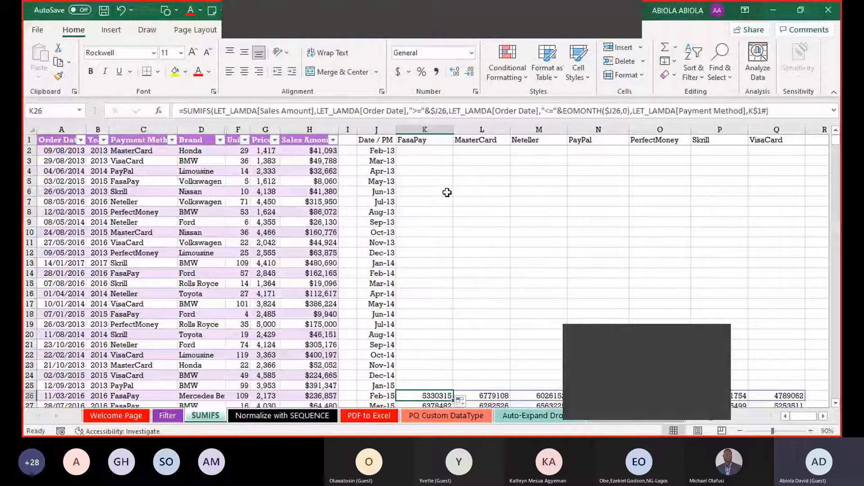
{"action": "key", "text": "Up"}
{"action": "key", "text": "Up"}
{"action": "key", "text": "Up"}
{"action": "key", "text": "Up"}
{"action": "key", "text": "Up"}
{"action": "key", "text": "Up"}
{"action": "key", "text": "Up"}
{"action": "key", "text": "Up"}
{"action": "key", "text": "Up"}
{"action": "key", "text": "Up"}
{"action": "key", "text": "Up"}
{"action": "key", "text": "Up"}
{"action": "key", "text": "Up"}
{"action": "key", "text": "Up"}
{"action": "key", "text": "Up"}
{"action": "key", "text": "Up"}
{"action": "key", "text": "Up"}
{"action": "key", "text": "Up"}
{"action": "key", "text": "Up"}
{"action": "key", "text": "Up"}
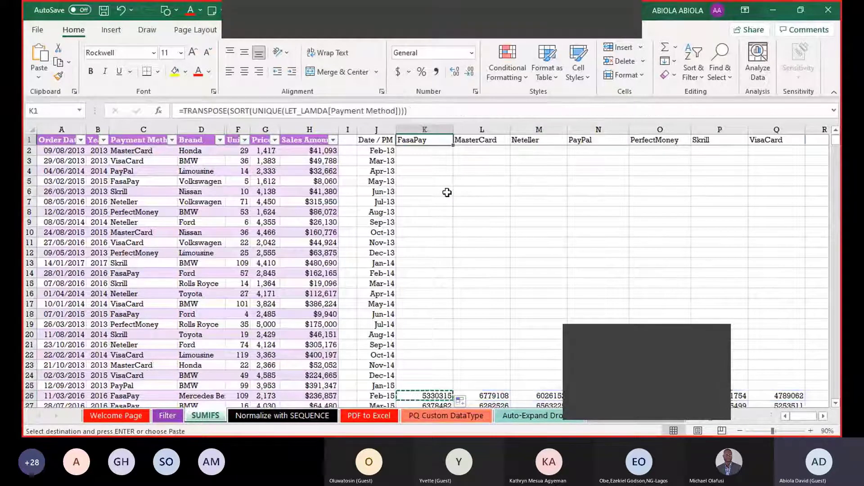
{"action": "key", "text": "ctrl+v"}
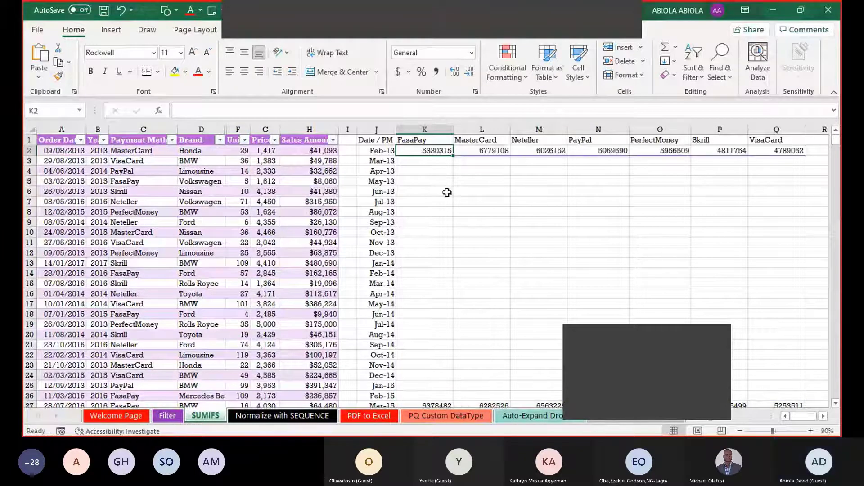
- Clear the leftover SUMIFS results from K27 downward and return to the formula in K2
{"action": "left_click", "coordinate": [437, 403]}
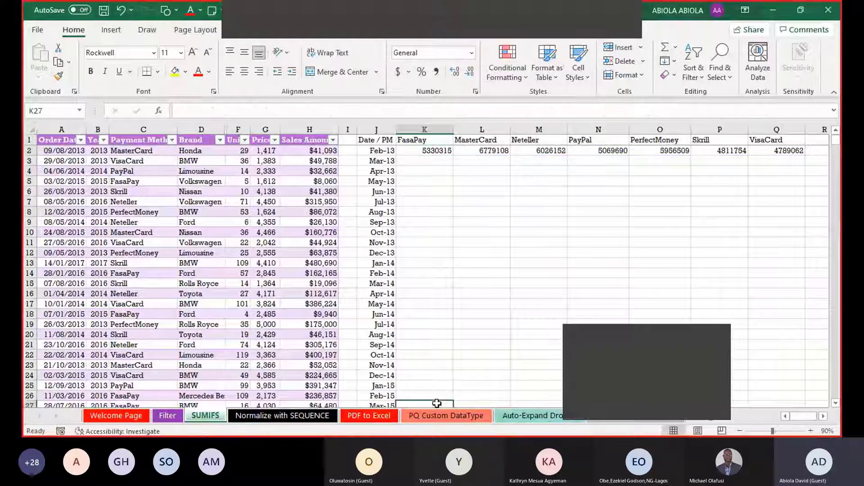
{"action": "double_click", "coordinate": [446, 152]}
{"action": "key", "text": "Escape"}
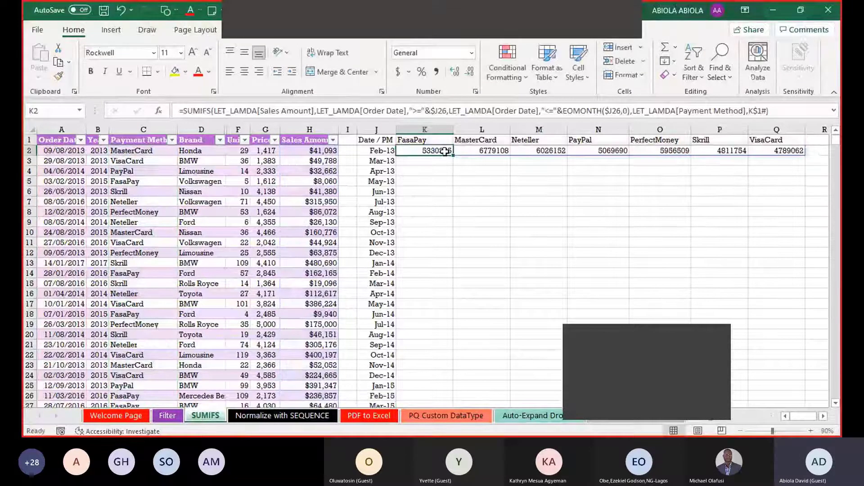
- In the K2 SUMIFS formula, replace the start-date criterion with $J2, change the EOMONTH reference to $J2 and enter it
{"action": "double_click", "coordinate": [446, 152]}
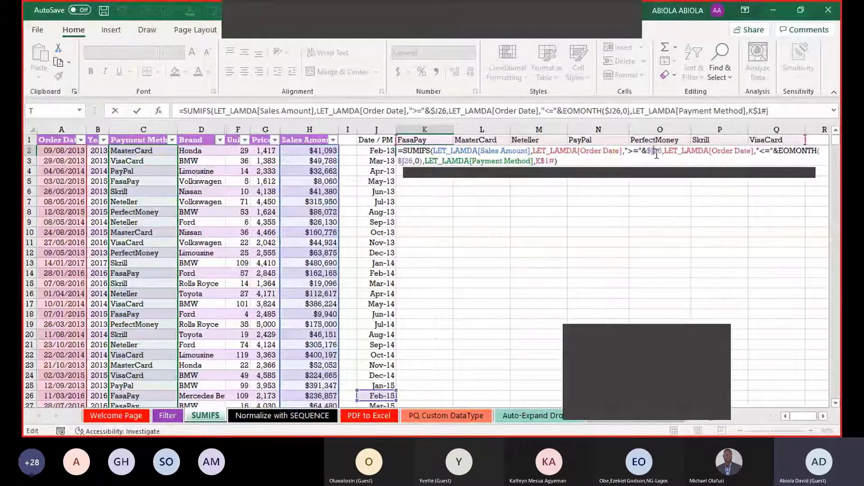
{"action": "left_click_drag", "start_coordinate": [657, 155], "coordinate": [625, 152]}
{"action": "left_click", "coordinate": [378, 150]}
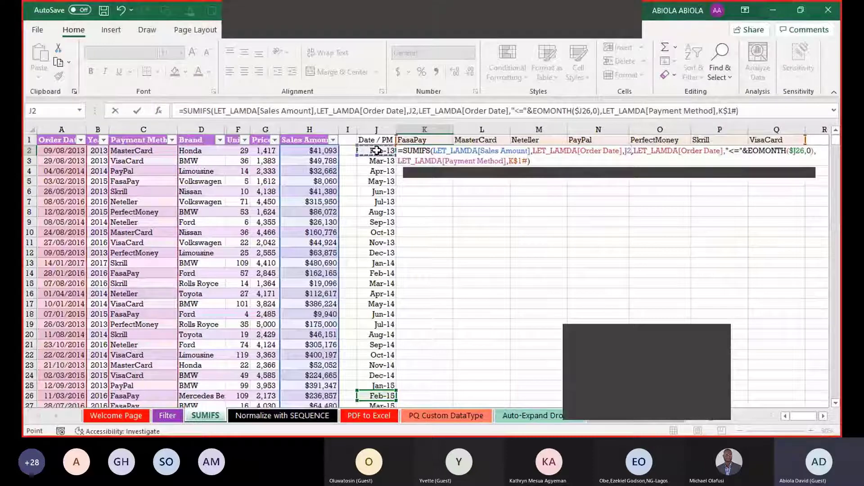
{"action": "key", "text": "F4"}
{"action": "key", "text": "F4"}
{"action": "key", "text": "F4"}
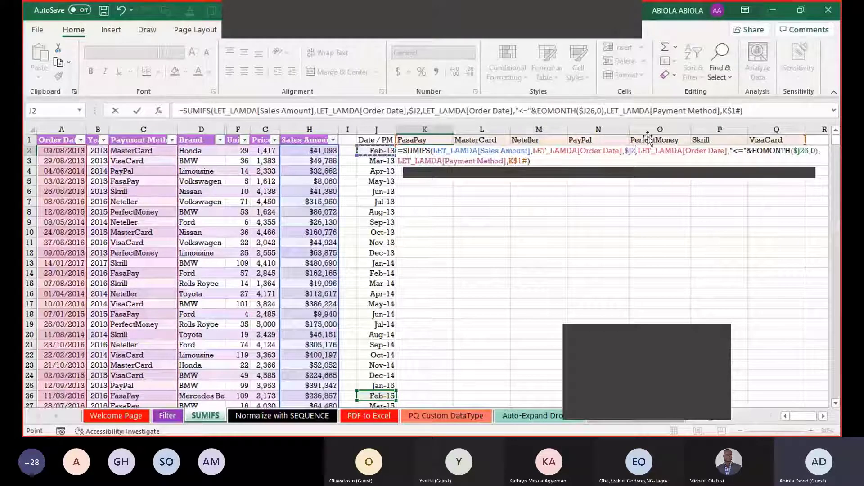
{"action": "left_click", "coordinate": [808, 150]}
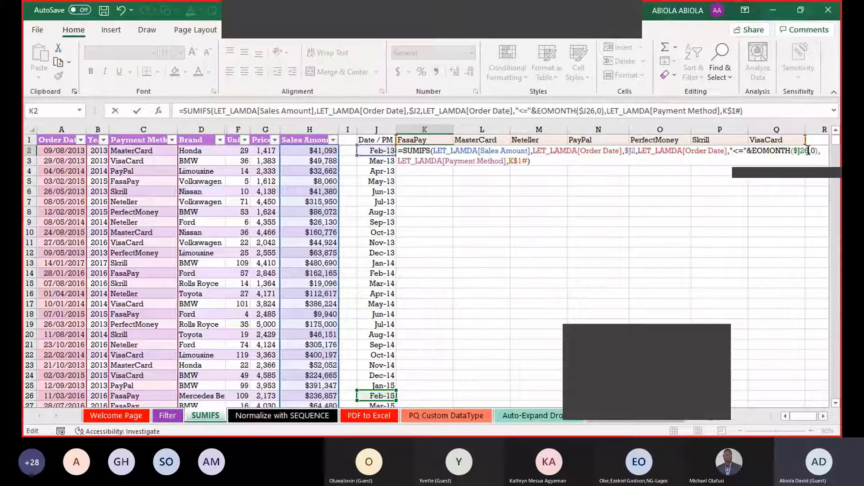
{"action": "key", "text": "BackSpace"}
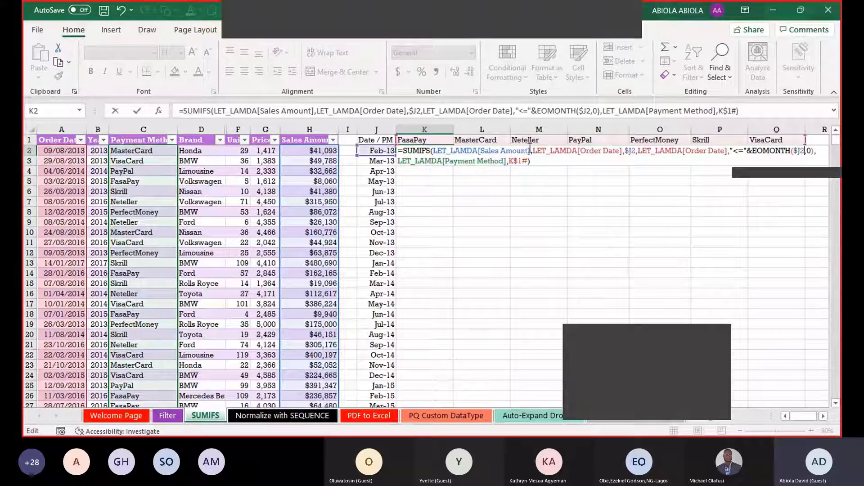
{"action": "key", "text": "ctrl+Return"}
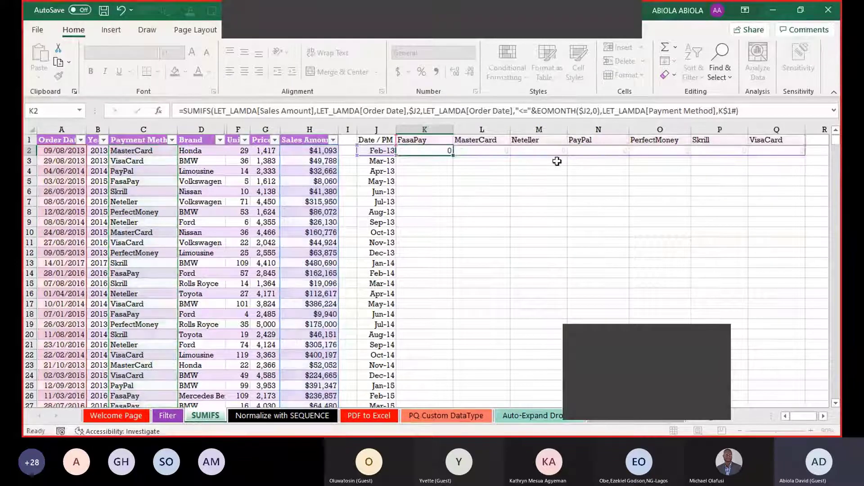
- Remove the spill operator from the header reference in the K2 formula, leaving K$1, and enter it
{"action": "left_click", "coordinate": [503, 150]}
{"action": "double_click", "coordinate": [503, 151]}
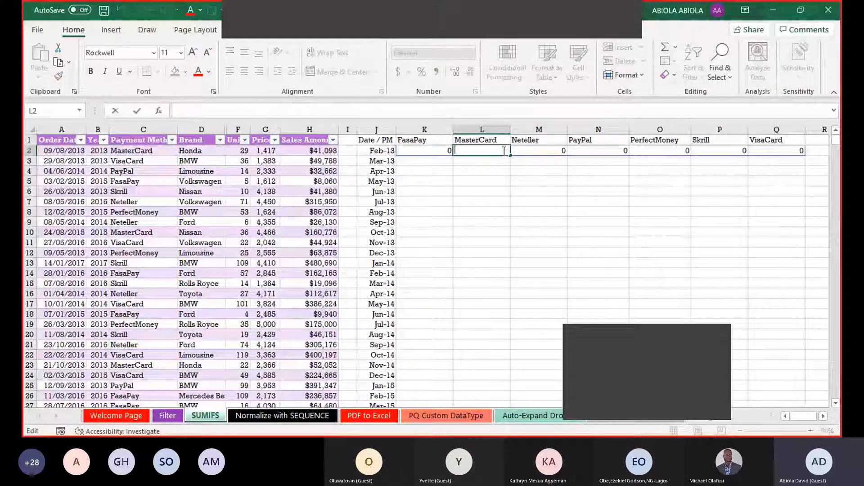
{"action": "key", "text": "Escape"}
{"action": "key", "text": "Left"}
{"action": "key", "text": "F2"}
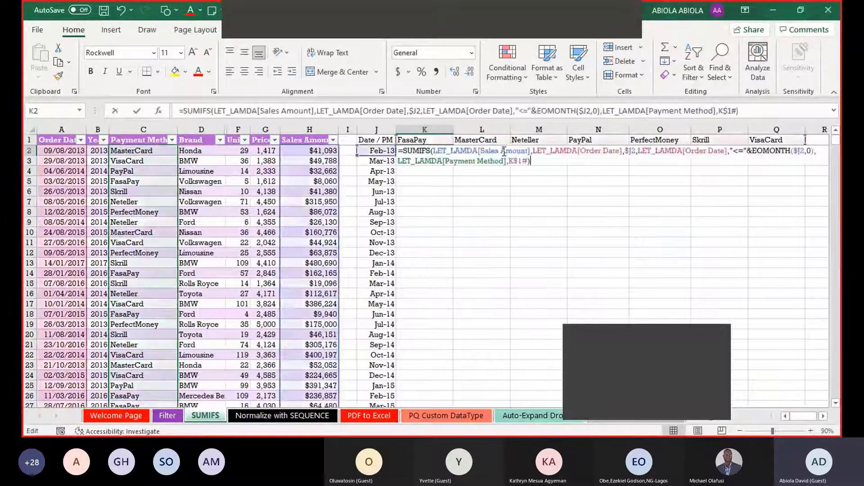
{"action": "left_click", "coordinate": [512, 151]}
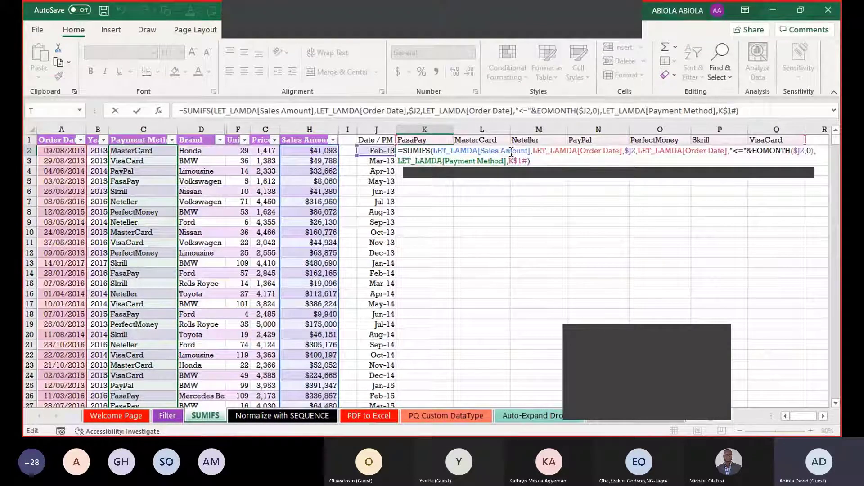
{"action": "left_click", "coordinate": [532, 160]}
{"action": "key", "text": "BackSpace"}
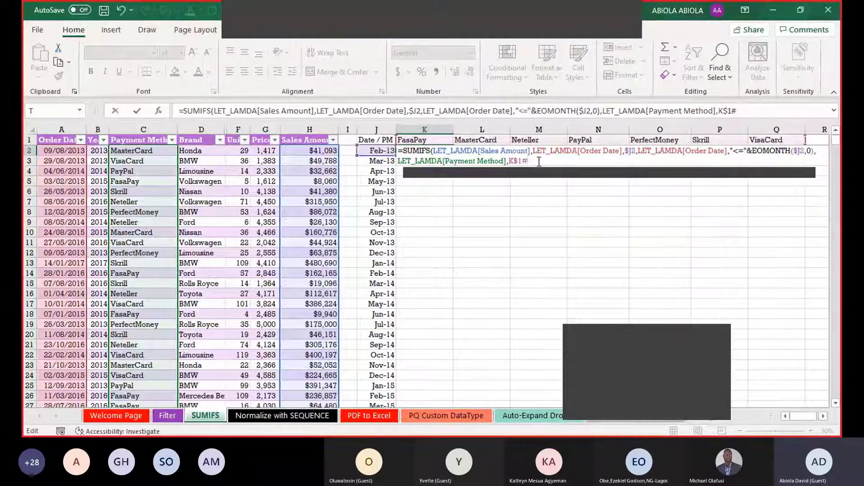
{"action": "key", "text": "BackSpace"}
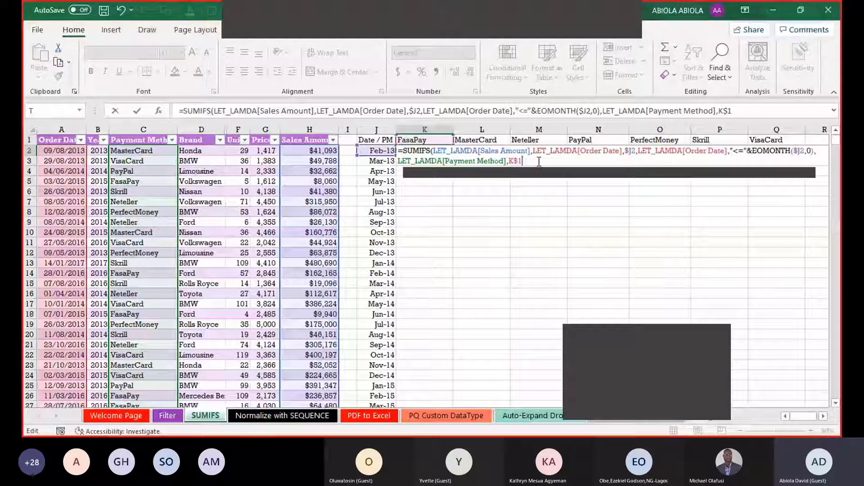
{"action": "key", "text": "ctrl+Return"}
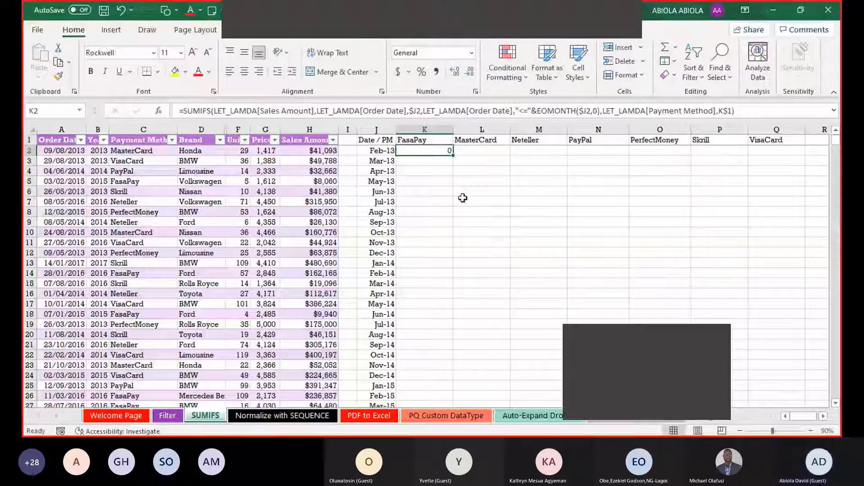
- Clear K2 and start a new SUMIFS formula there with LET_LAMDA[Sales Amount] as the sum range
{"action": "key", "text": "Up"}
{"action": "key", "text": "Down"}
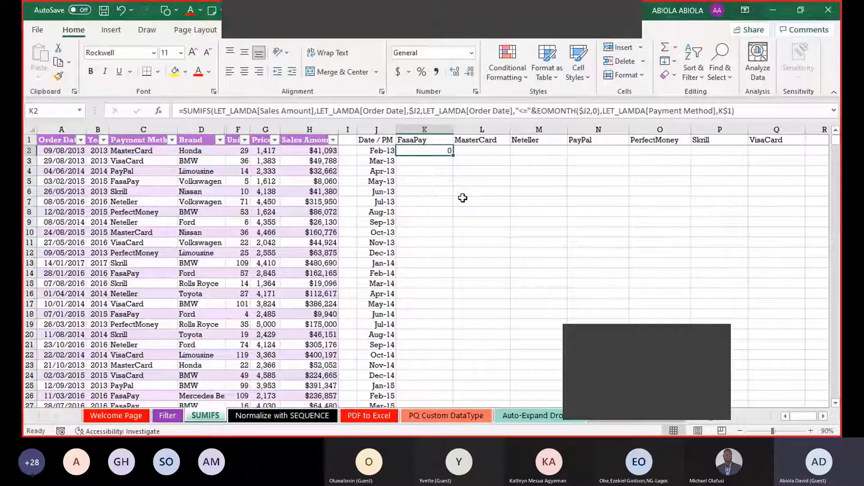
{"action": "key", "text": "Delete"}
{"action": "type", "text": "=s"}
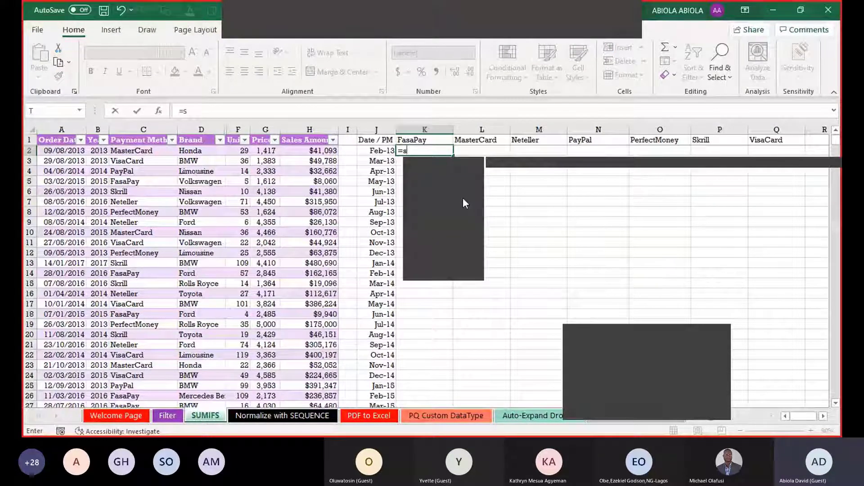
{"action": "type", "text": "umifs"}
{"action": "key", "text": "Tab"}
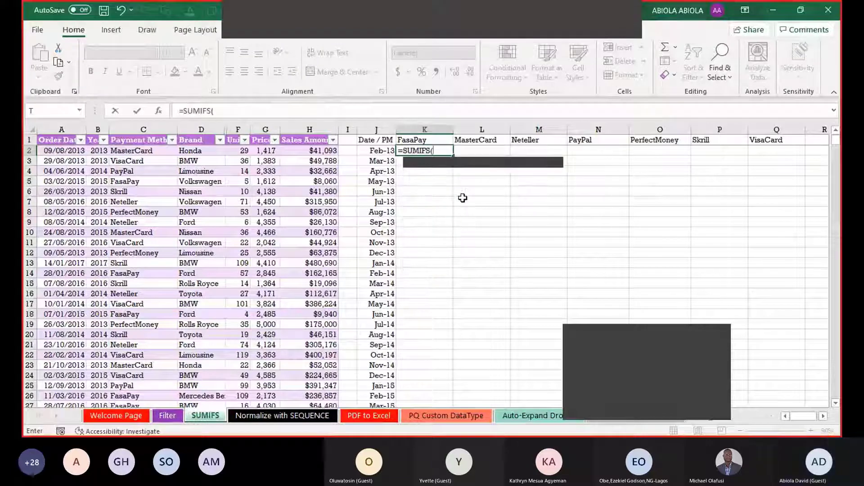
{"action": "left_click", "coordinate": [309, 134]}
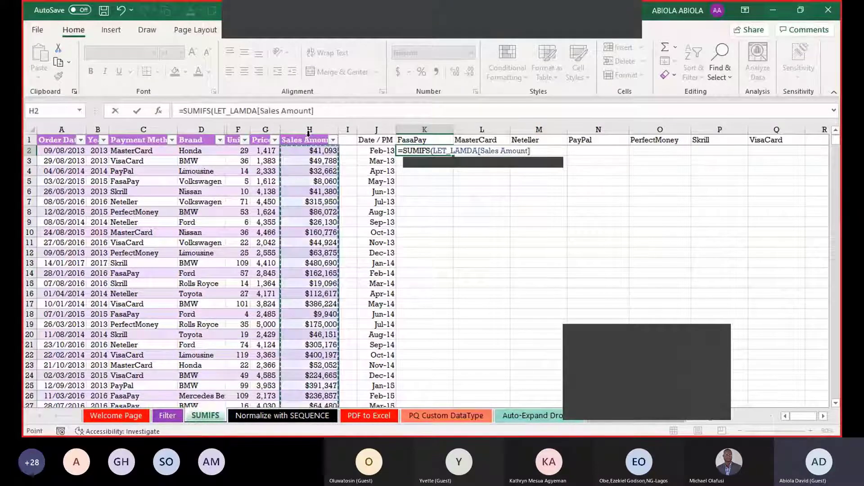
{"action": "type", "text": ","}
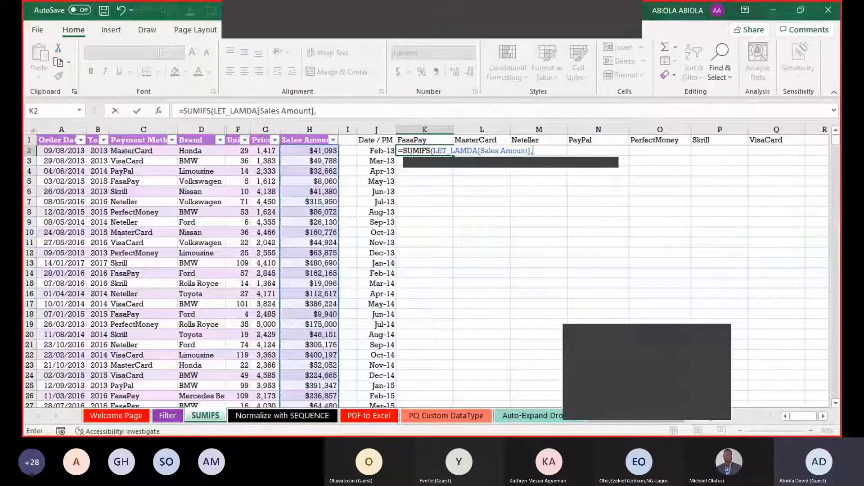
- Add the start-date condition to the formula: LET_LAMDA[Order Date] with criterion ">="&$J2
{"action": "left_click", "coordinate": [54, 134]}
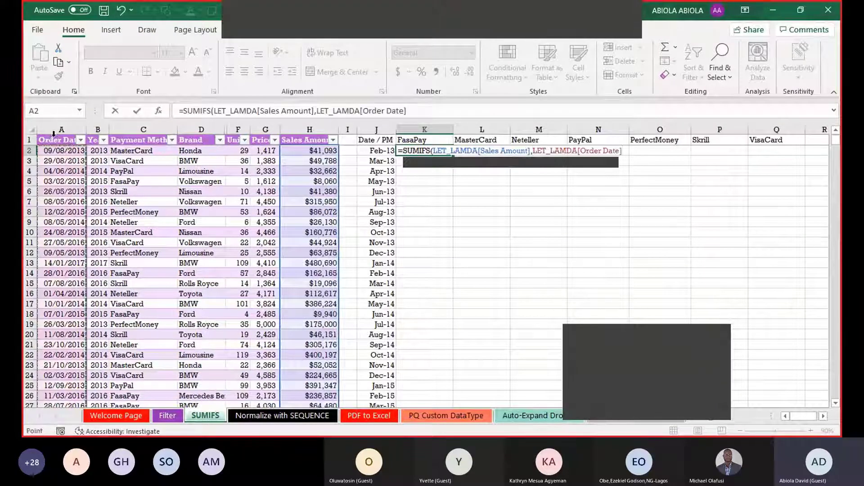
{"action": "type", "text": ",\">=\"&"}
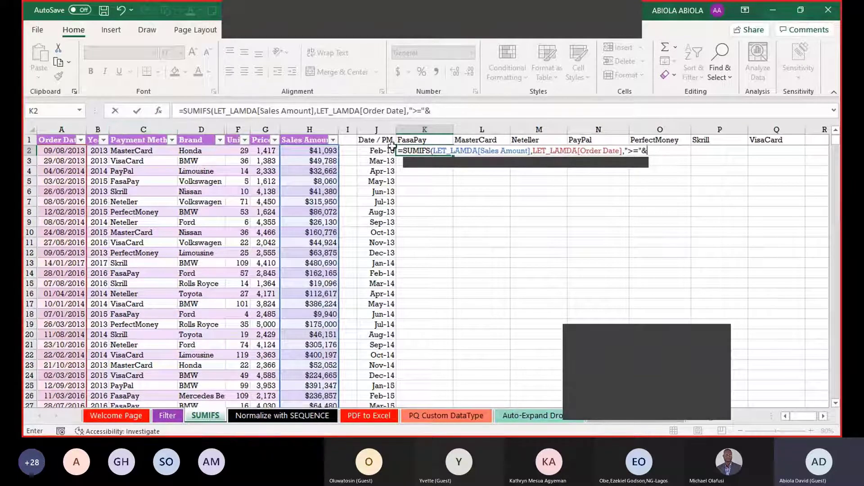
{"action": "left_click", "coordinate": [388, 151]}
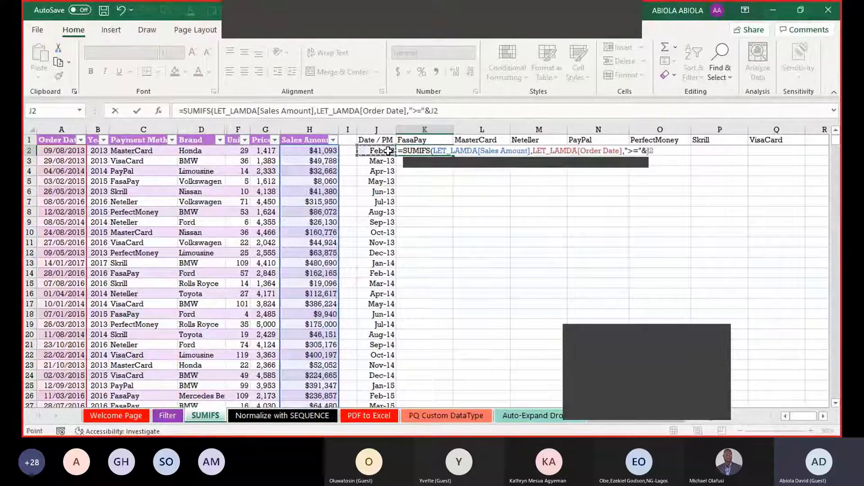
{"action": "key", "text": "F4"}
{"action": "key", "text": "F4"}
{"action": "key", "text": "F4"}
{"action": "type", "text": ","}
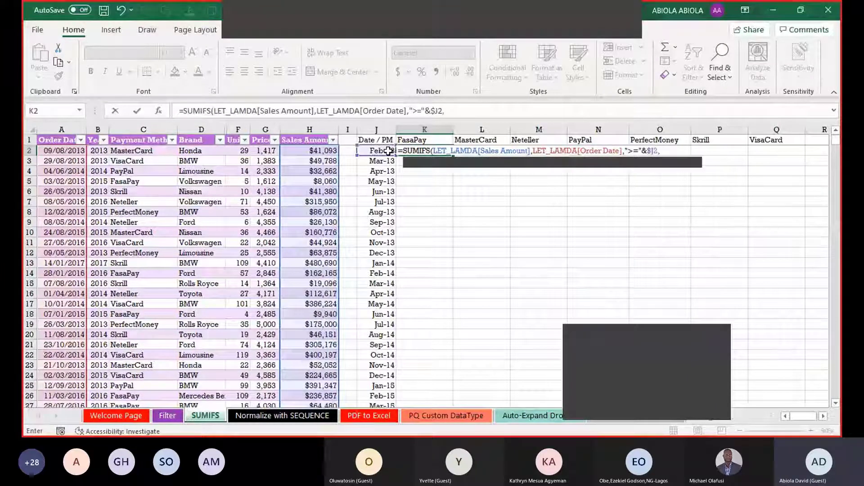
- Add the month-end condition to the formula: LET_LAMDA[Order Date] with criterion "<="&EOMONTH($J2,0)
{"action": "left_click", "coordinate": [62, 131]}
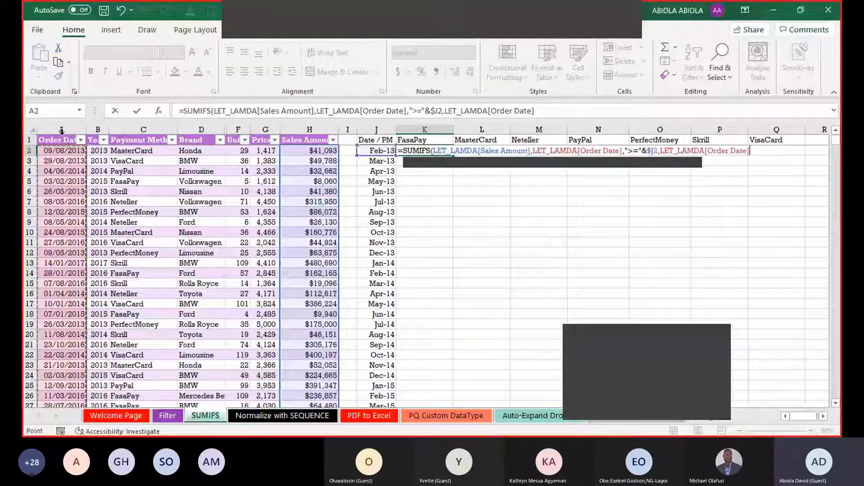
{"action": "type", "text": ","}
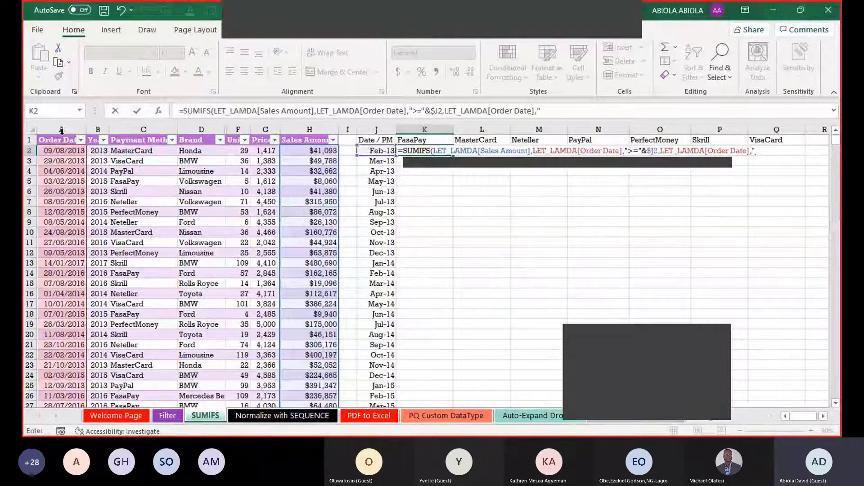
{"action": "type", "text": "\"<="}
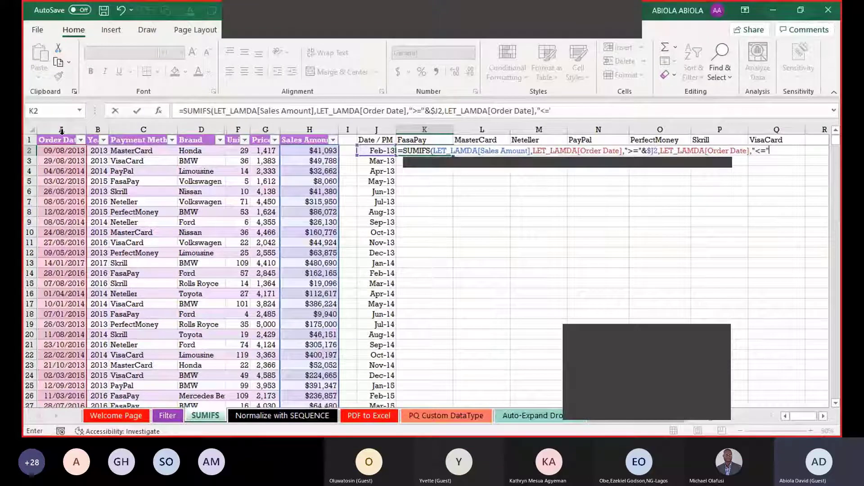
{"action": "type", "text": "\"&EOMONTH("}
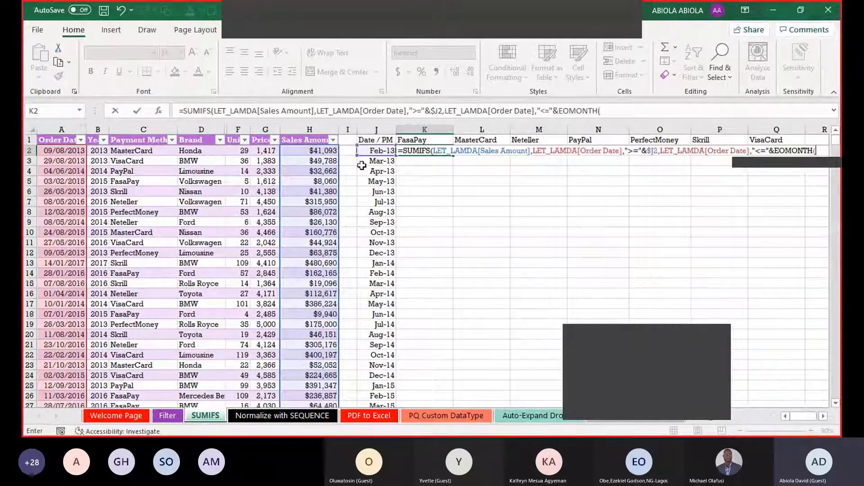
{"action": "left_click", "coordinate": [382, 152]}
{"action": "key", "text": "F4"}
{"action": "key", "text": "F4"}
{"action": "key", "text": "F4"}
{"action": "type", "text": ","}
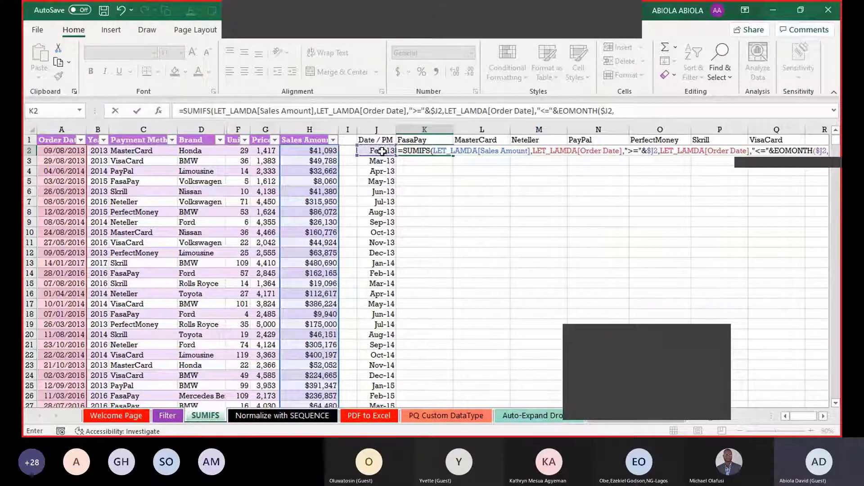
{"action": "type", "text": "0),"}
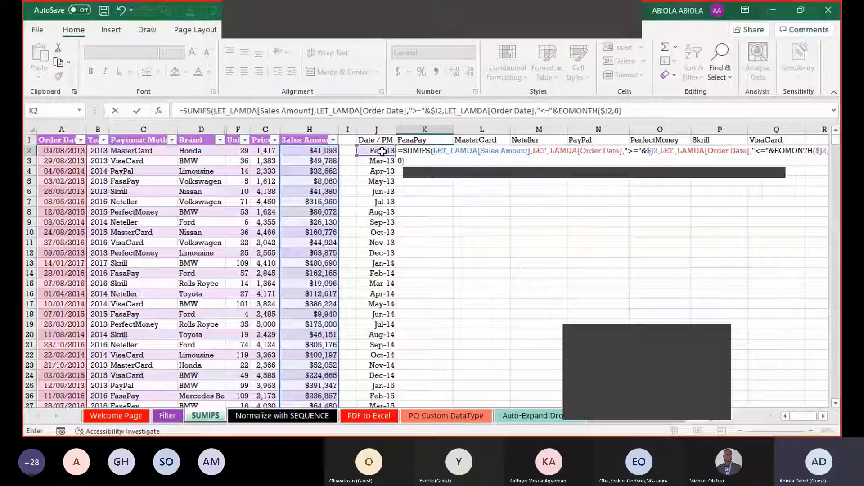
- Add LET_LAMDA[Payment Method] as the next criteria range and try entering the formula with =K$1 as its match
{"action": "left_click", "coordinate": [138, 134]}
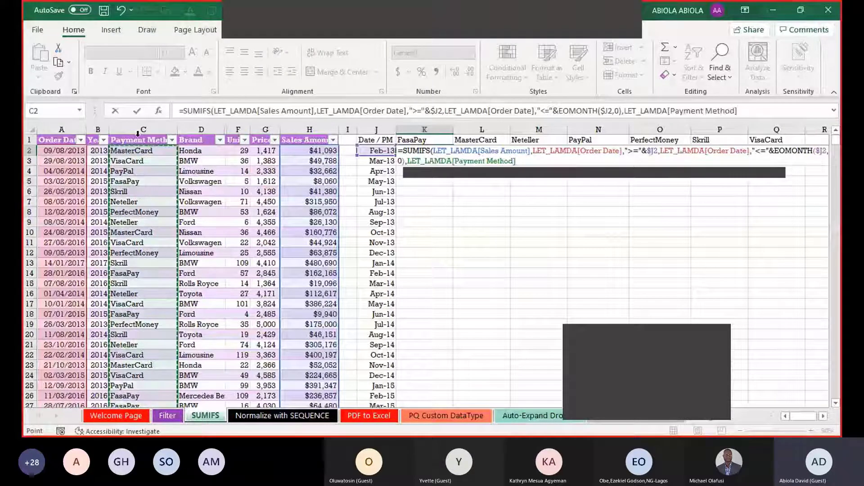
{"action": "type", "text": "="}
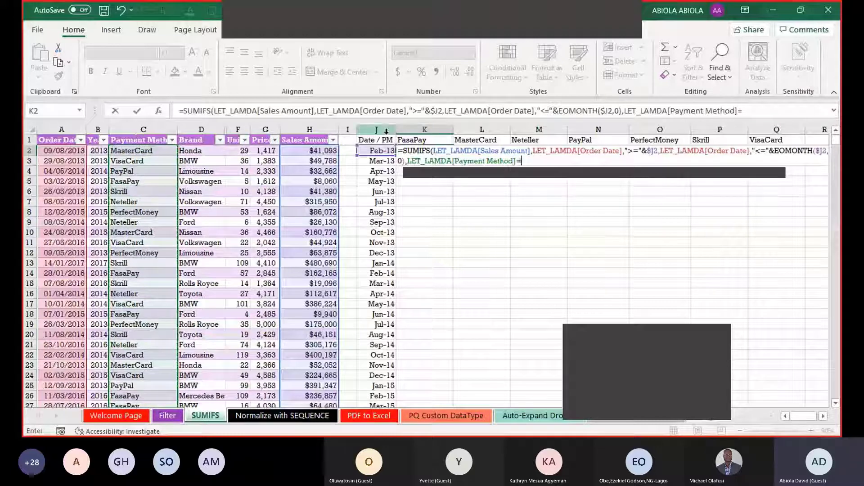
{"action": "left_click", "coordinate": [425, 143]}
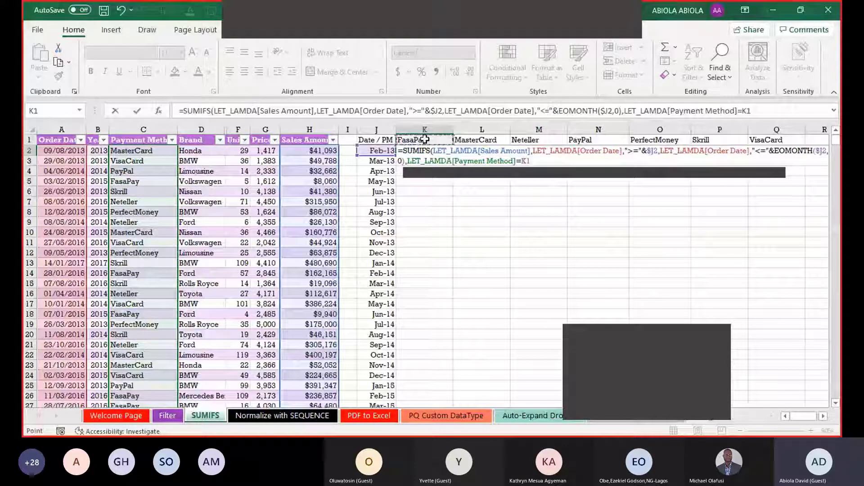
{"action": "key", "text": "F4"}
{"action": "key", "text": "F4"}
{"action": "type", "text": ")"}
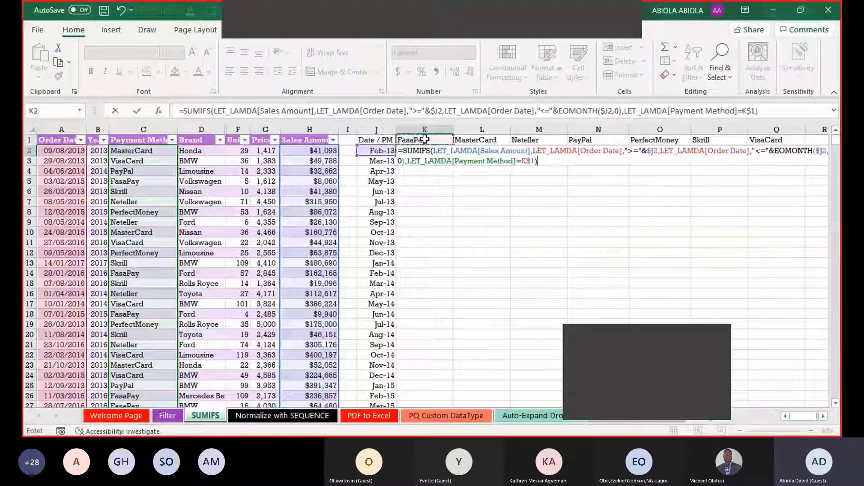
{"action": "key", "text": "Return"}
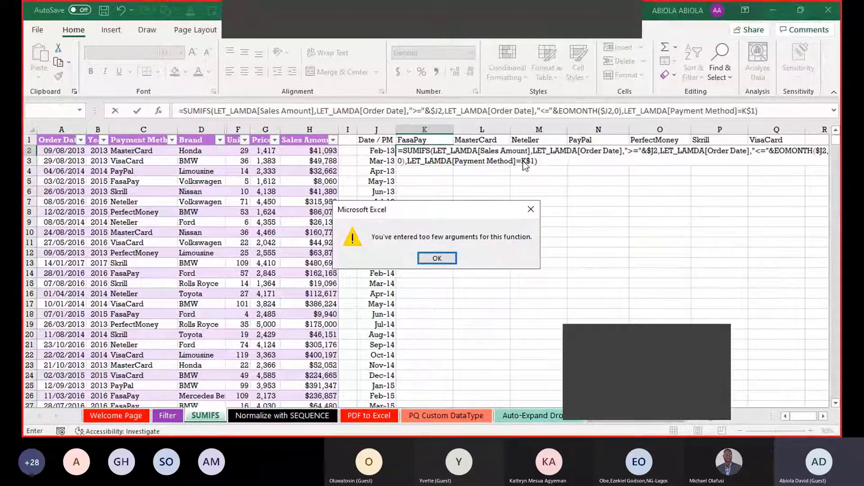
- Replace =K$1 with K$1 as a separate comma-delimited criterion after LET_LAMDA[Payment Method] and enter the formula in K2
{"action": "left_click", "coordinate": [437, 258]}
{"action": "key", "text": "BackSpace"}
{"action": "key", "text": "BackSpace"}
{"action": "key", "text": "BackSpace"}
{"action": "key", "text": "BackSpace"}
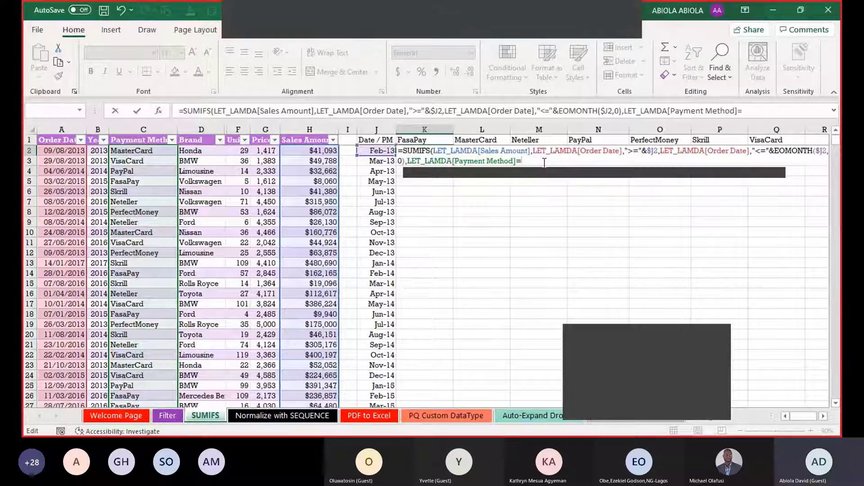
{"action": "key", "text": "BackSpace"}
{"action": "type", "text": ","}
{"action": "left_click", "coordinate": [415, 140]}
{"action": "key", "text": "F4"}
{"action": "key", "text": "F4"}
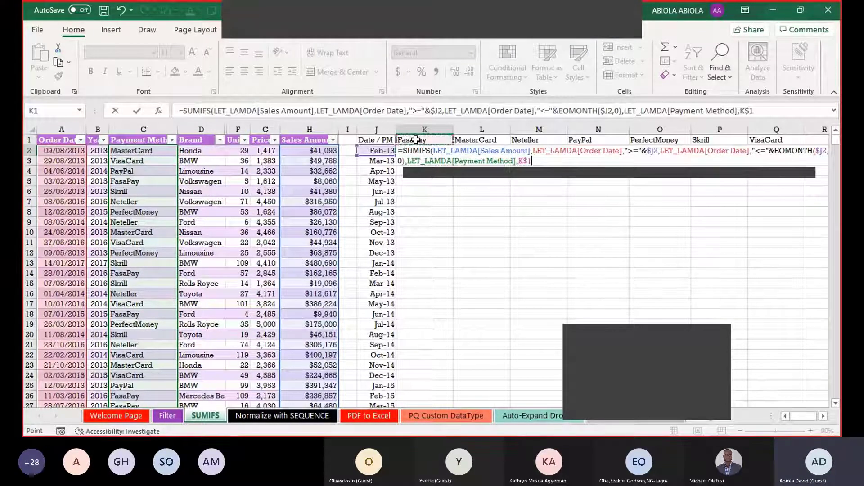
{"action": "key", "text": "ctrl+Return"}
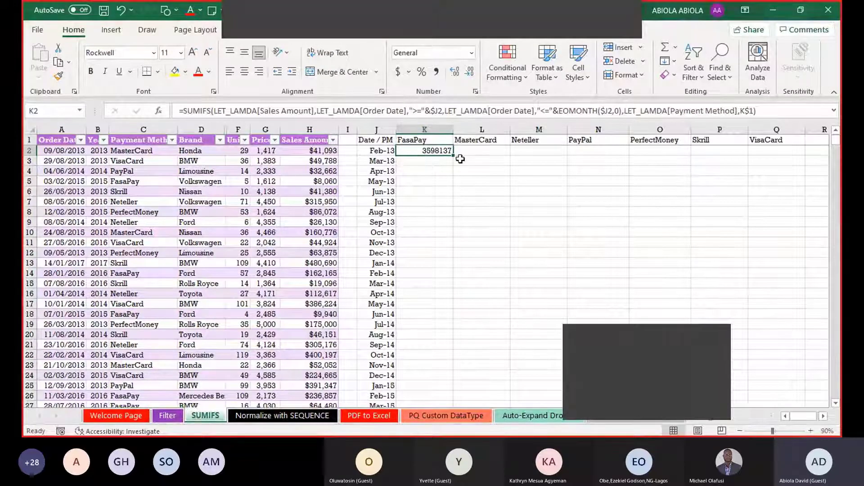
- Try to fill the K2 formula across to column Q and down all the month rows
{"action": "left_click_drag", "start_coordinate": [453, 156], "coordinate": [806, 156]}
{"action": "double_click", "coordinate": [806, 156]}
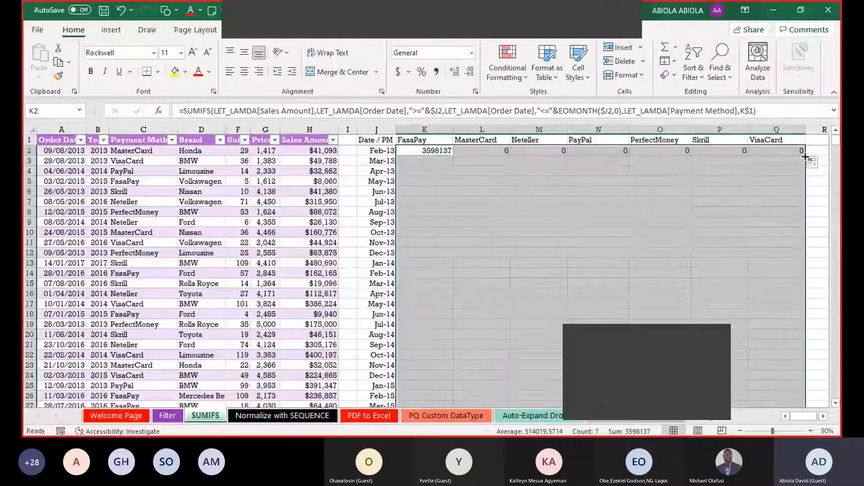
{"action": "left_click_drag", "start_coordinate": [427, 153], "coordinate": [444, 247]}
{"action": "key", "text": "ctrl+z"}
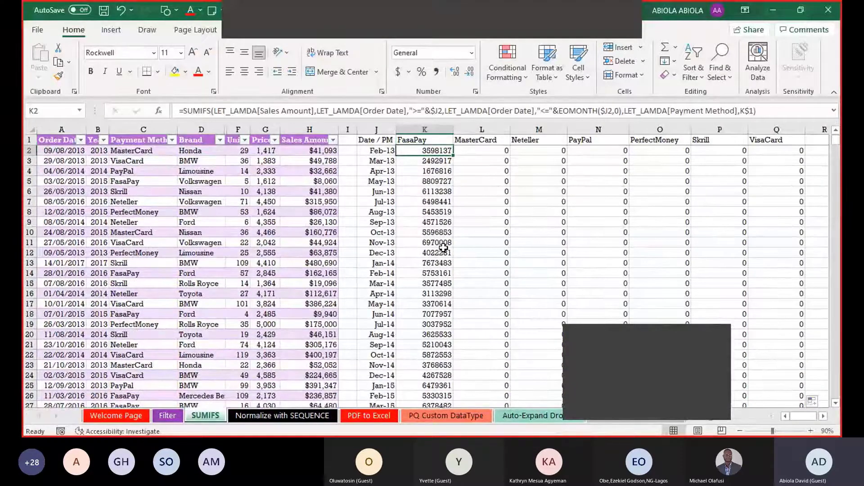
- Copy the K2 formula and paste it over the whole month-by-payment-method grid, K2:Q50
{"action": "key", "text": "ctrl+c"}
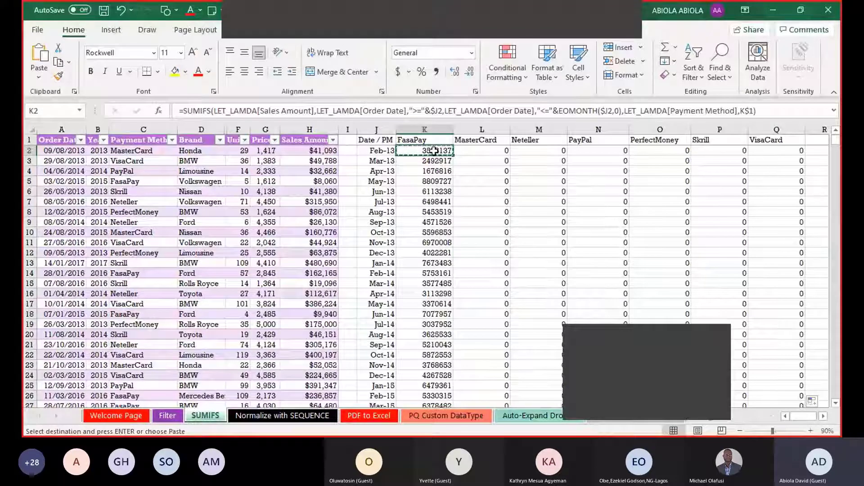
{"action": "left_click_drag", "start_coordinate": [433, 150], "coordinate": [796, 166]}
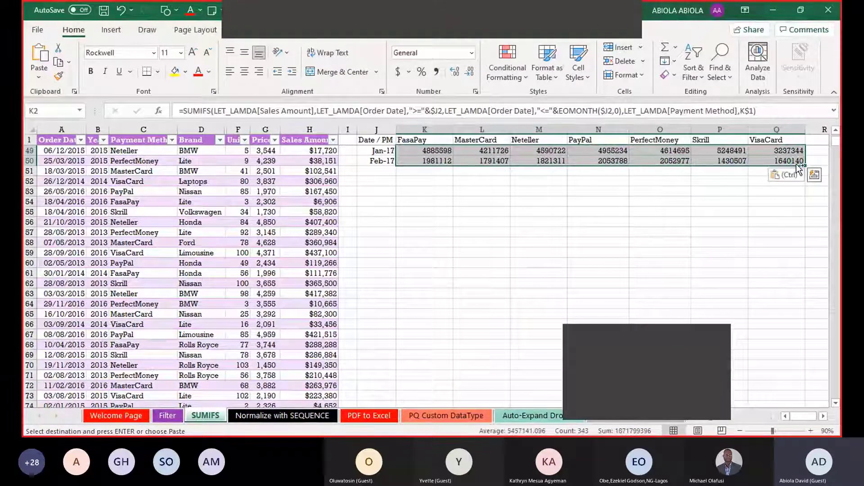
{"action": "key", "text": "ctrl+v"}
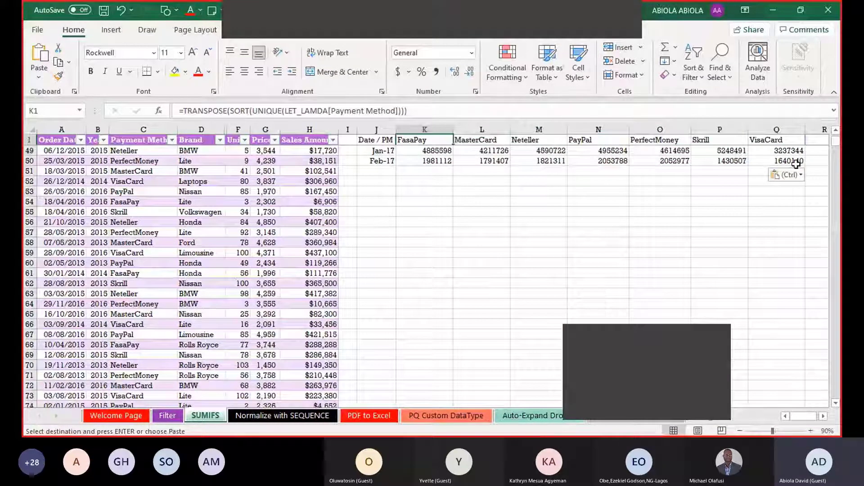
- Format the summary values in K2:Q50 as dollar currency with no decimal places
{"action": "key", "text": "Down"}
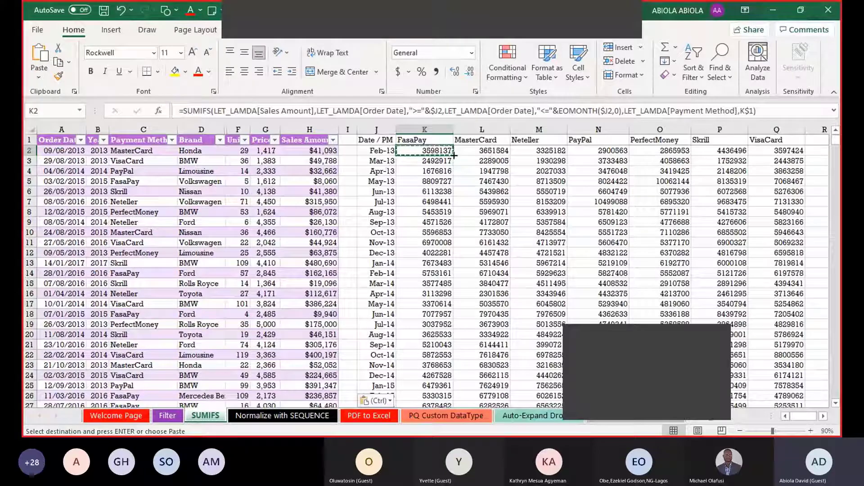
{"action": "key", "text": "ctrl+shift+Right"}
{"action": "key", "text": "ctrl+shift+Down"}
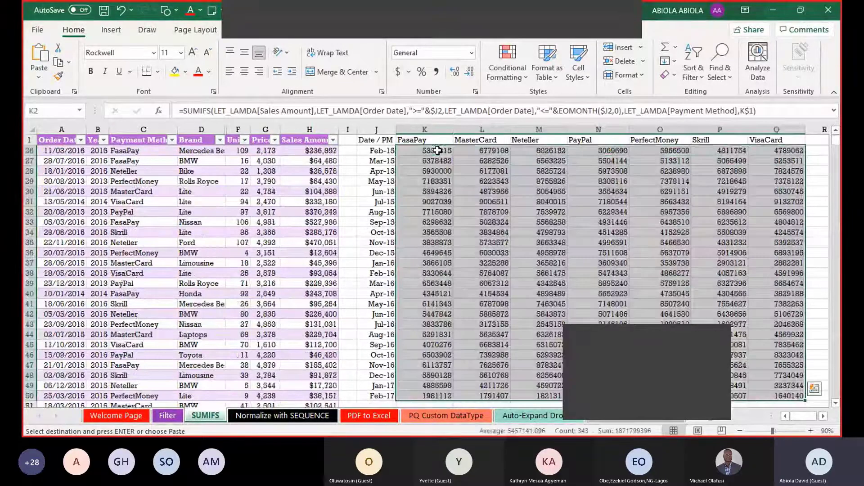
{"action": "key", "text": "Return"}
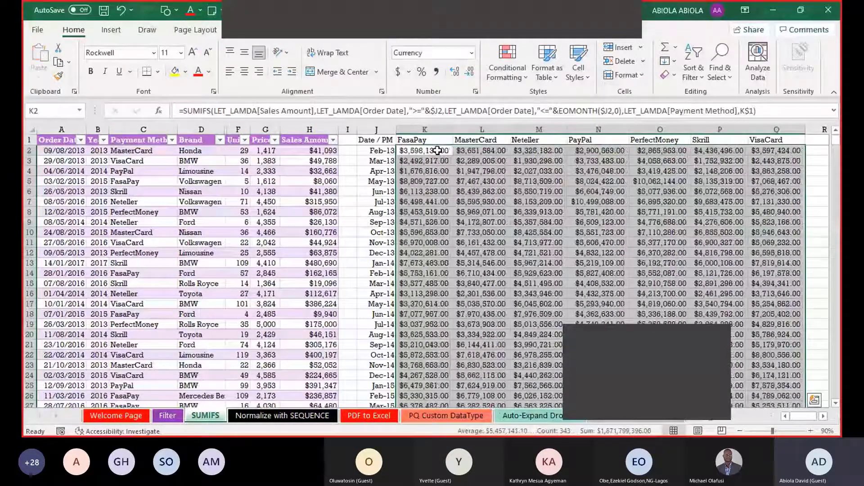
{"action": "left_click", "coordinate": [470, 74]}
{"action": "left_click", "coordinate": [470, 73]}
{"action": "left_click", "coordinate": [492, 221]}
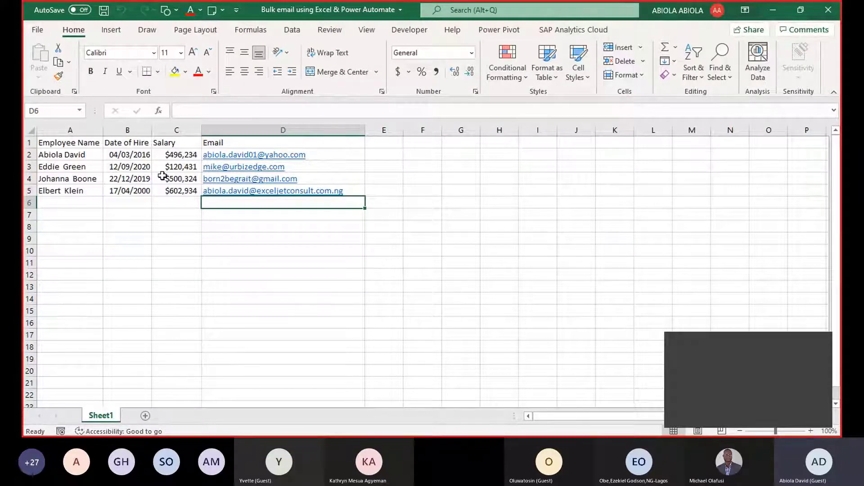
- Convert the employee data in A1:D5 of the bulk email workbook into a table with headers
{"action": "left_click", "coordinate": [88, 154]}
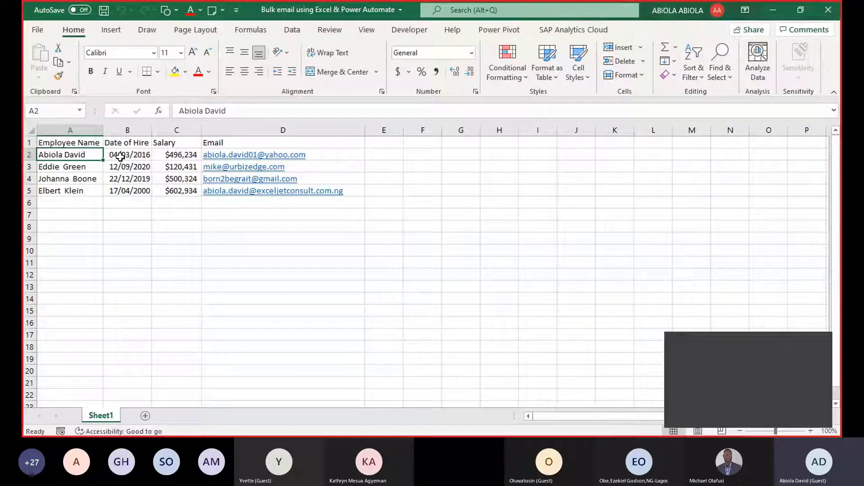
{"action": "left_click", "coordinate": [120, 157]}
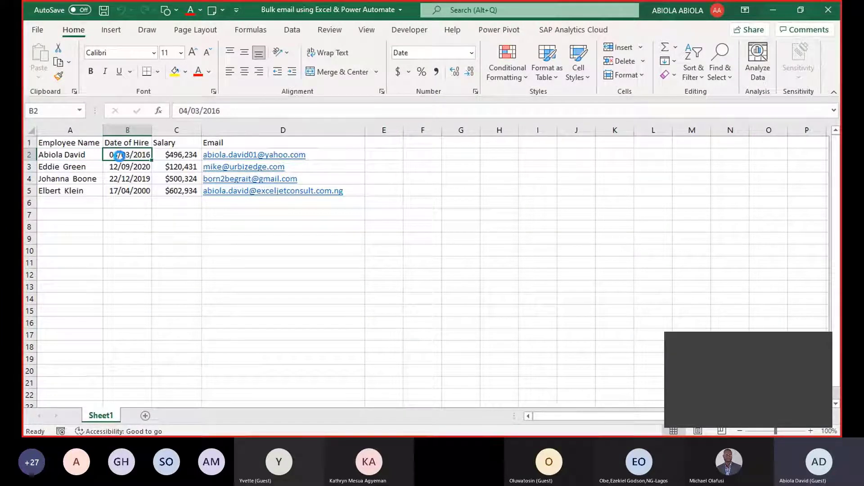
{"action": "key", "text": "ctrl+t"}
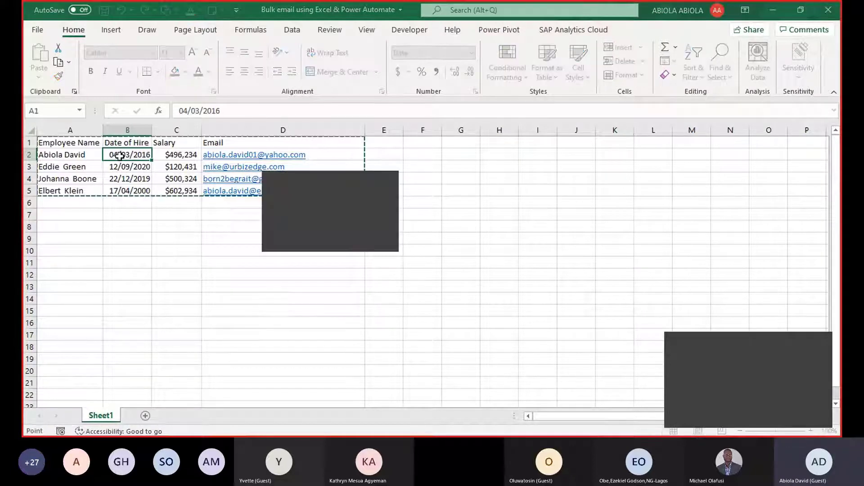
{"action": "left_click", "coordinate": [311, 242]}
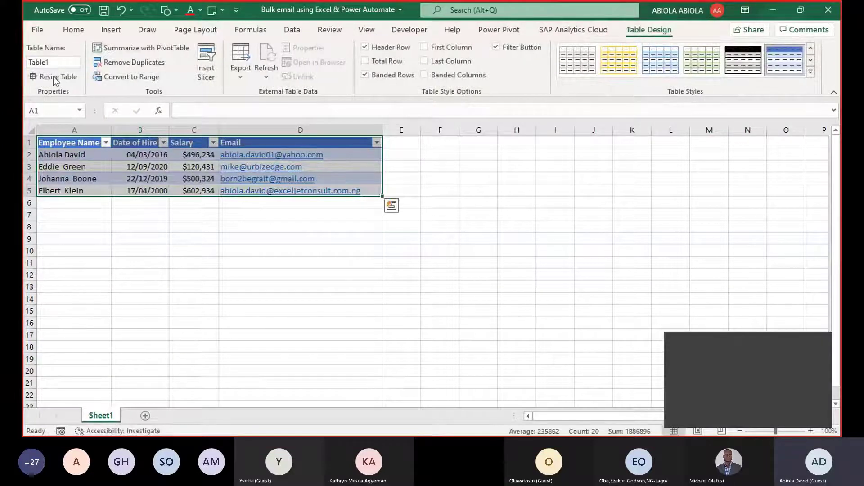
- Rename the employee table as UrbizEdge
{"action": "left_click", "coordinate": [47, 63]}
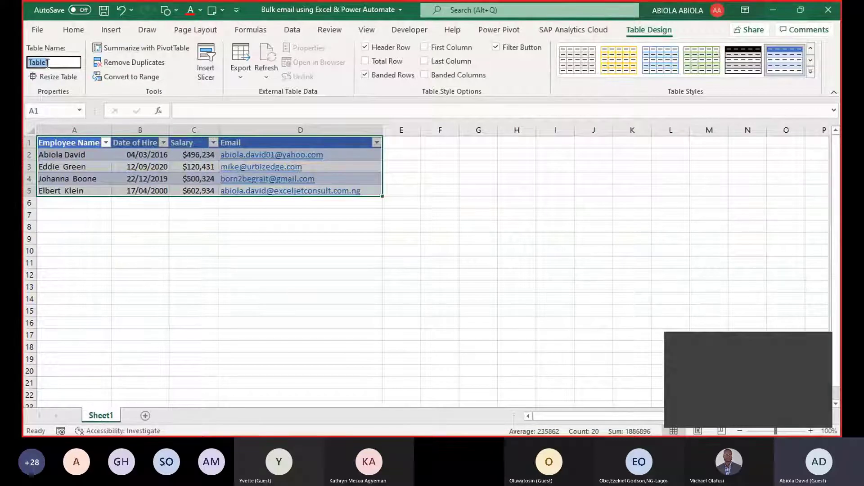
{"action": "key", "text": "BackSpace"}
{"action": "type", "text": "EUb"}
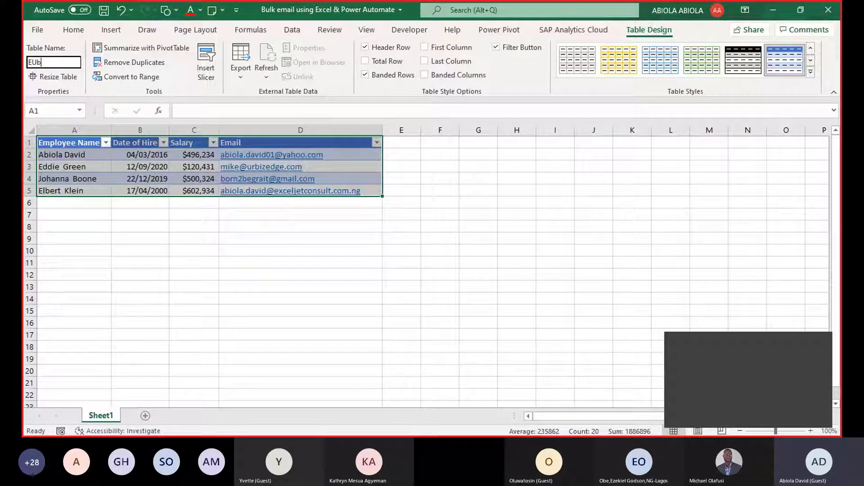
{"action": "key", "text": "BackSpace"}
{"action": "key", "text": "BackSpace"}
{"action": "key", "text": "BackSpace"}
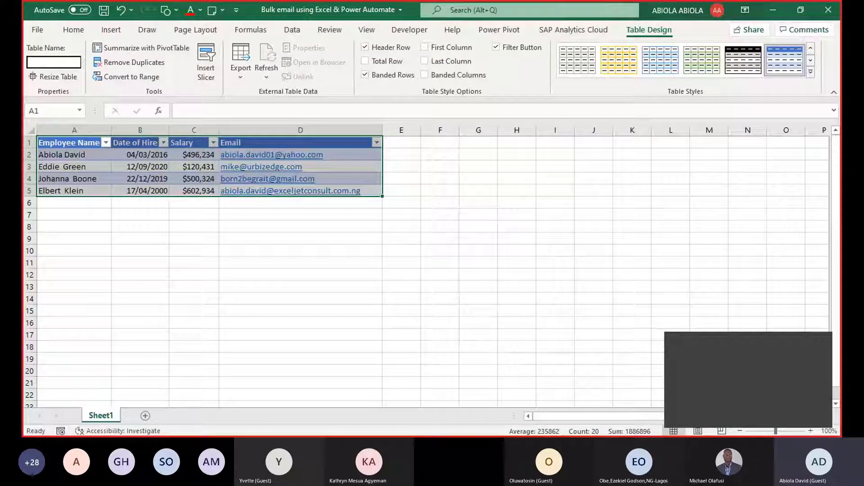
{"action": "type", "text": "UrbizEdge"}
{"action": "key", "text": "Return"}
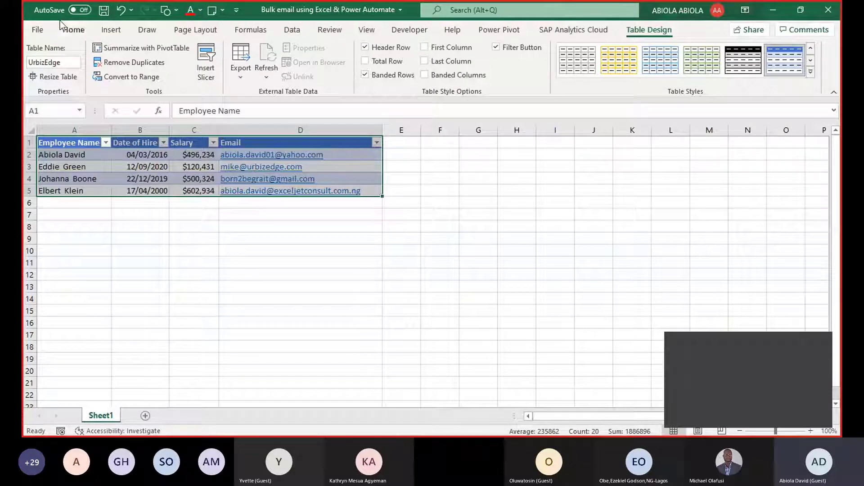
- Turn on AutoSave for the workbook by uploading it to OneDrive - Excel Jet Consult
{"action": "left_click", "coordinate": [84, 14]}
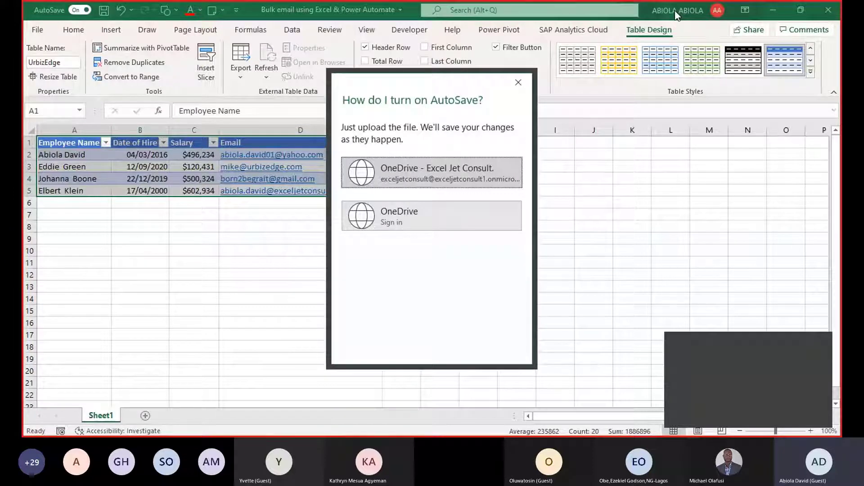
{"action": "left_click", "coordinate": [414, 174]}
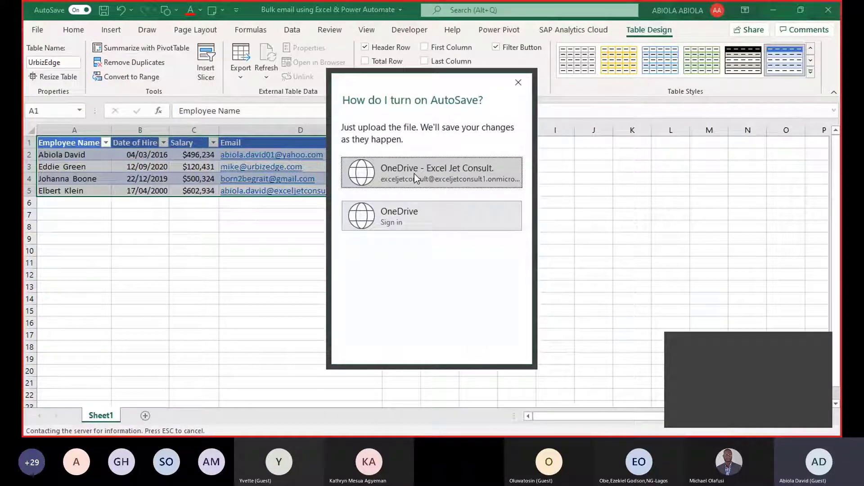
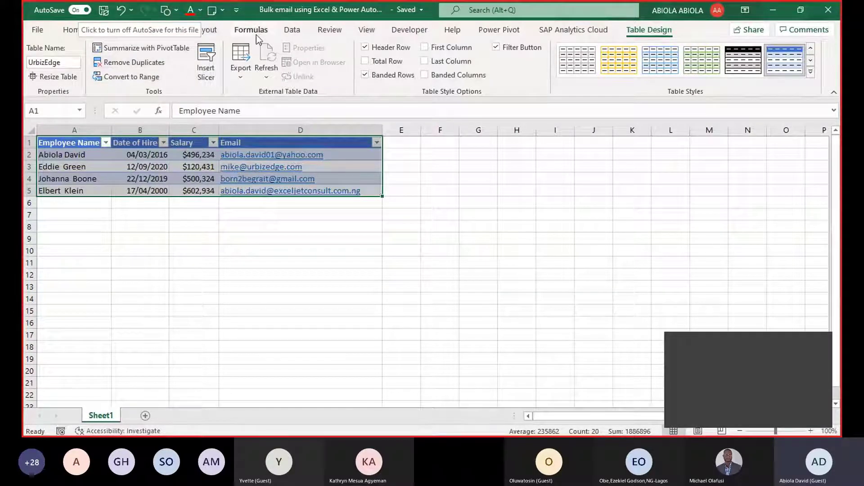
- Open the Flow automation pane, undock it over the sheet and make it taller and wider
{"action": "left_click", "coordinate": [292, 30]}
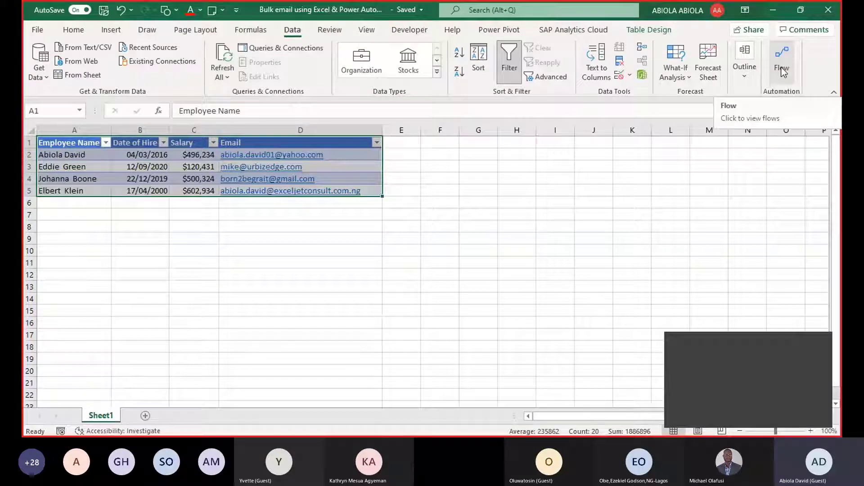
{"action": "left_click", "coordinate": [114, 32]}
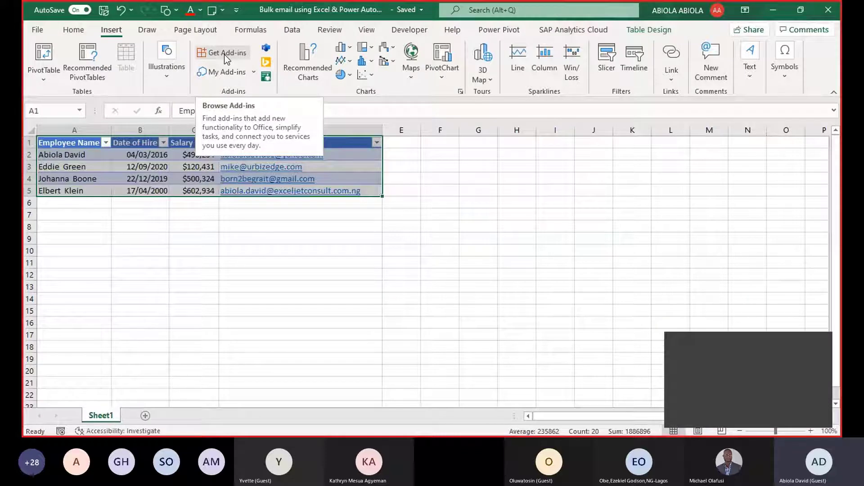
{"action": "left_click", "coordinate": [292, 30]}
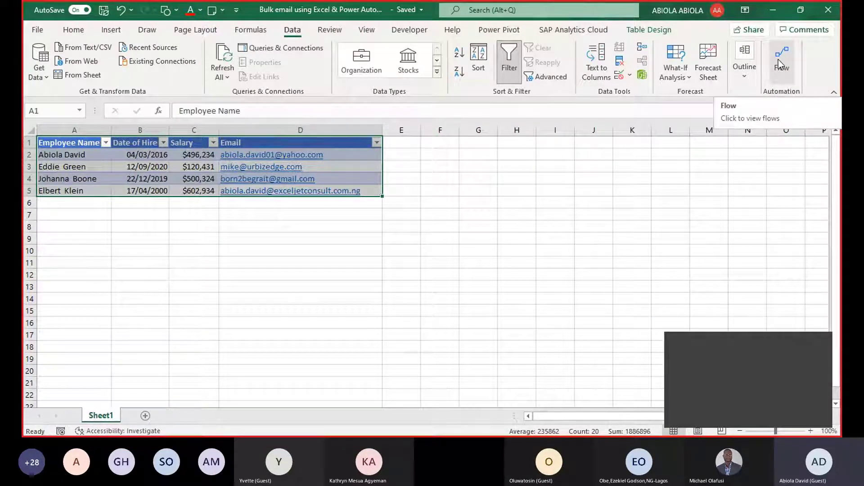
{"action": "left_click", "coordinate": [778, 58]}
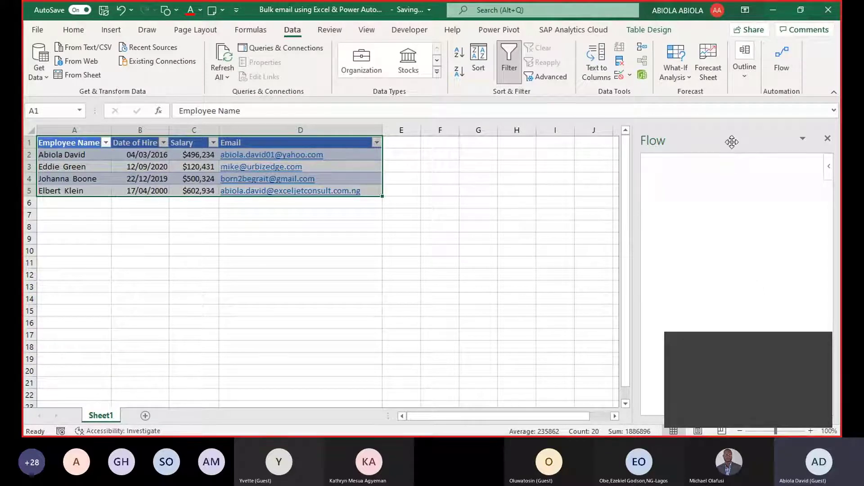
{"action": "left_click_drag", "start_coordinate": [732, 144], "coordinate": [384, 46]}
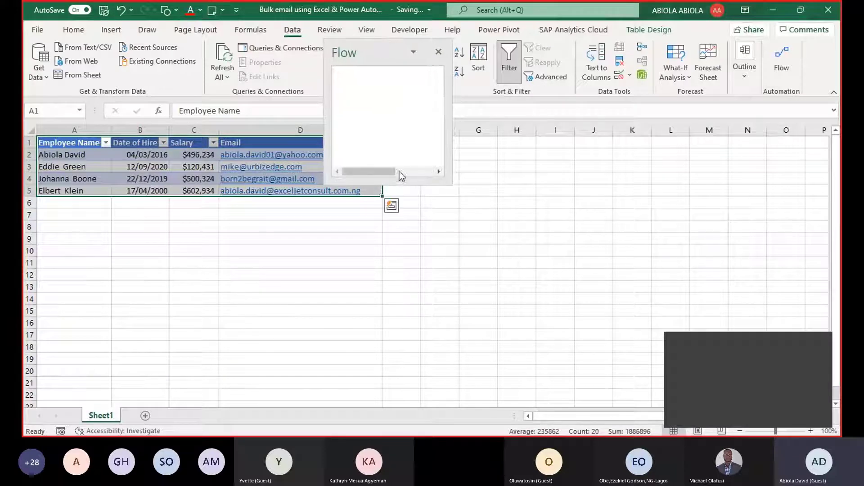
{"action": "left_click_drag", "start_coordinate": [400, 184], "coordinate": [369, 391]}
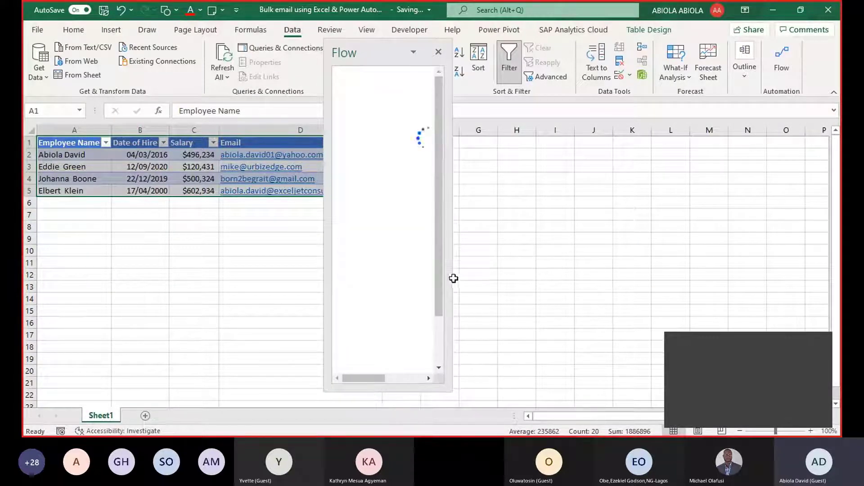
{"action": "left_click_drag", "start_coordinate": [448, 276], "coordinate": [579, 254]}
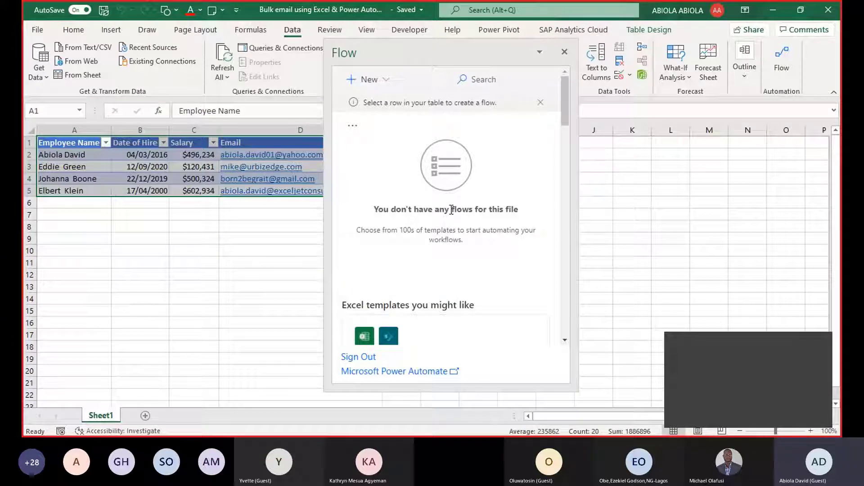
- Try to start a new instant cloud flow for the workbook
{"action": "left_click", "coordinate": [367, 80]}
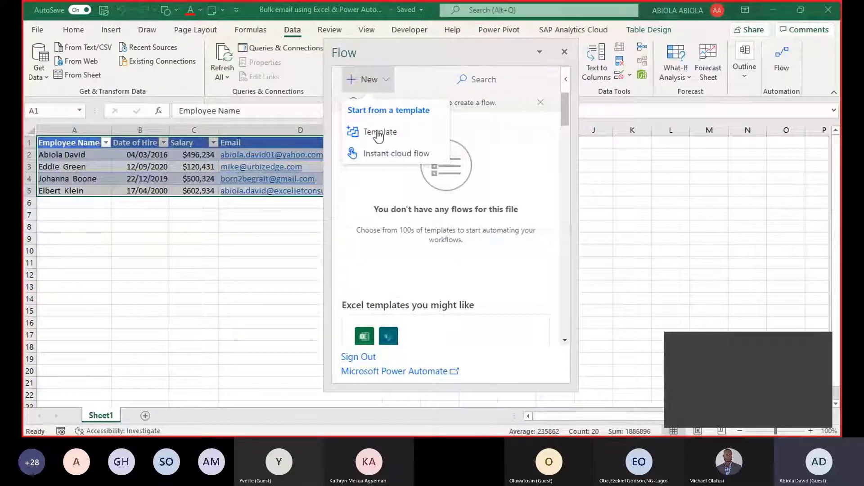
{"action": "left_click", "coordinate": [383, 157]}
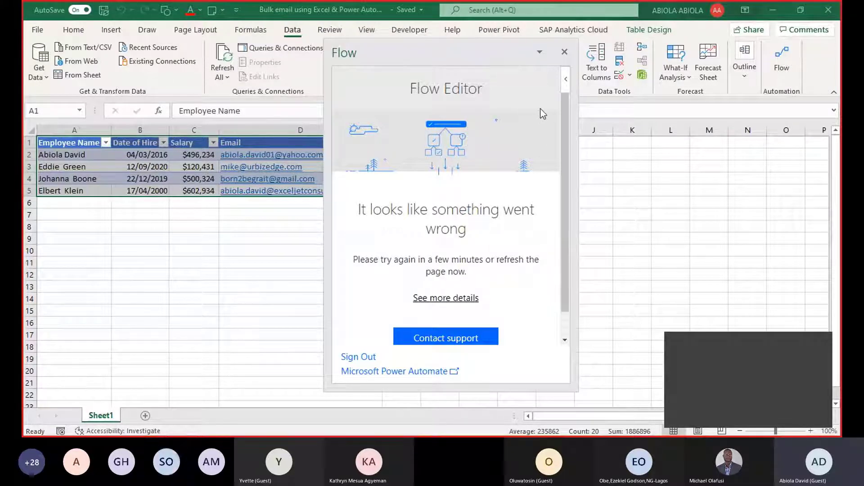
- Reload the Flow pane, float it over the worksheet, and enlarge it in height and width
{"action": "left_click", "coordinate": [565, 56]}
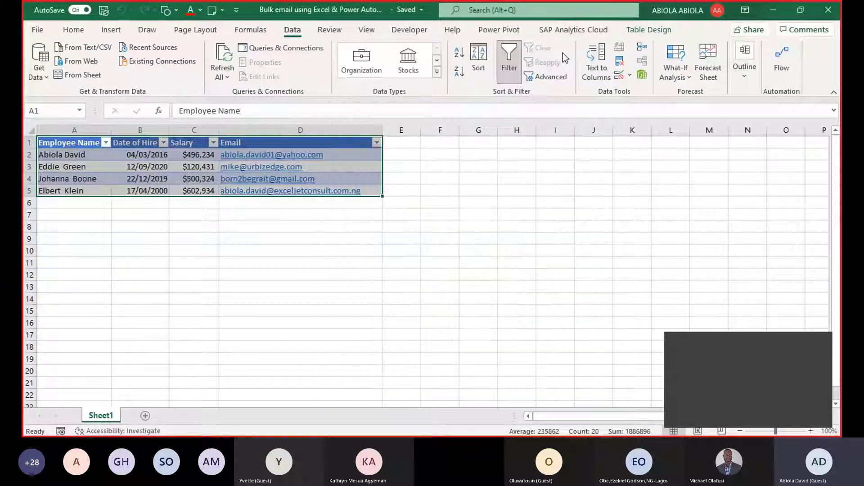
{"action": "left_click", "coordinate": [784, 58]}
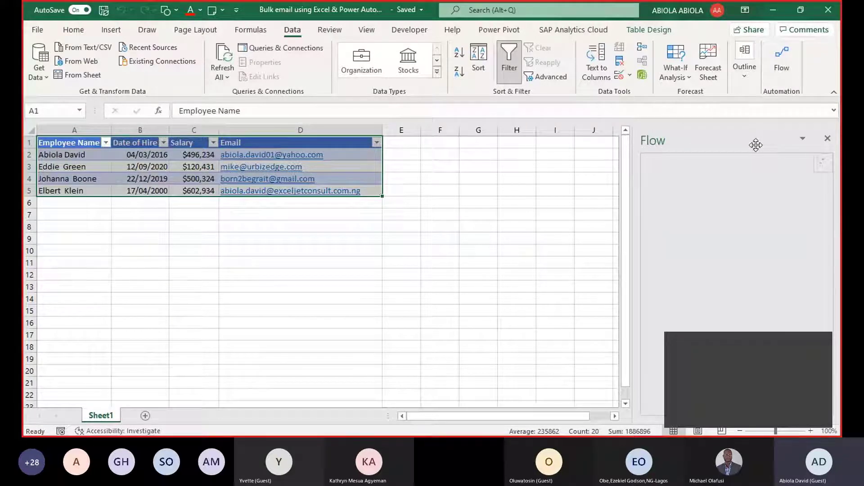
{"action": "left_click_drag", "start_coordinate": [757, 145], "coordinate": [447, 25]}
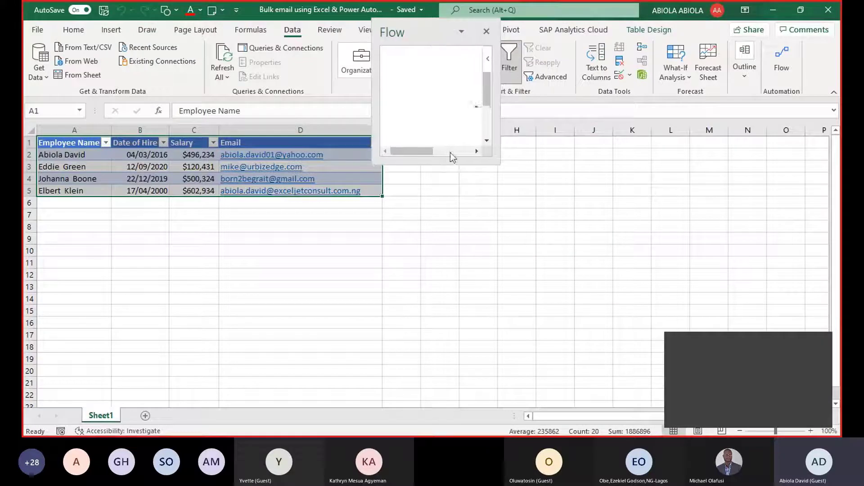
{"action": "left_click_drag", "start_coordinate": [450, 163], "coordinate": [445, 382]}
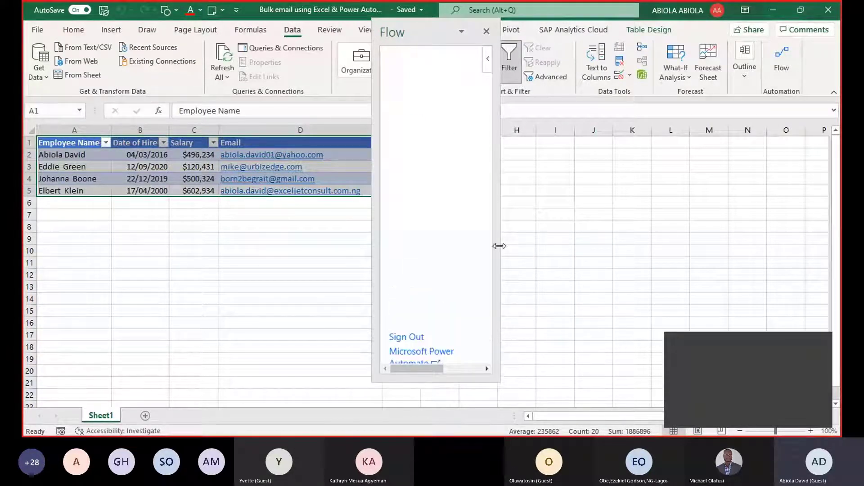
{"action": "left_click_drag", "start_coordinate": [499, 246], "coordinate": [639, 226]}
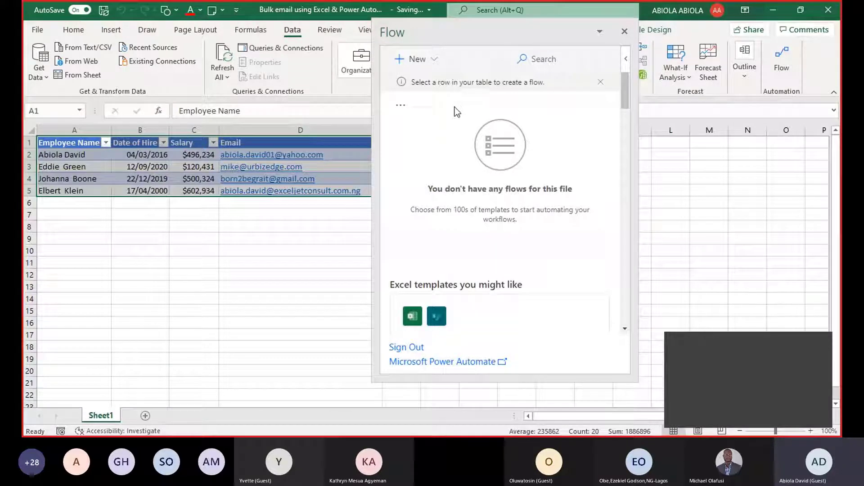
- Create a new instant cloud flow and name it "Emp Salary"
{"action": "left_click", "coordinate": [409, 61]}
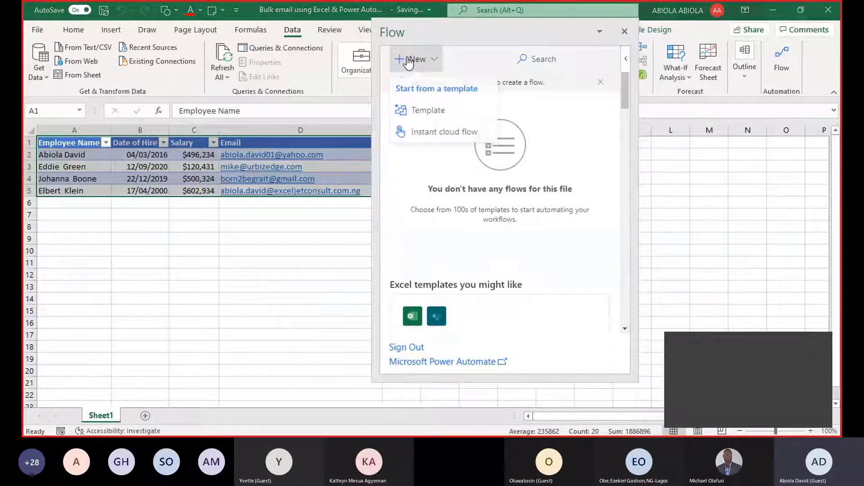
{"action": "left_click", "coordinate": [426, 133]}
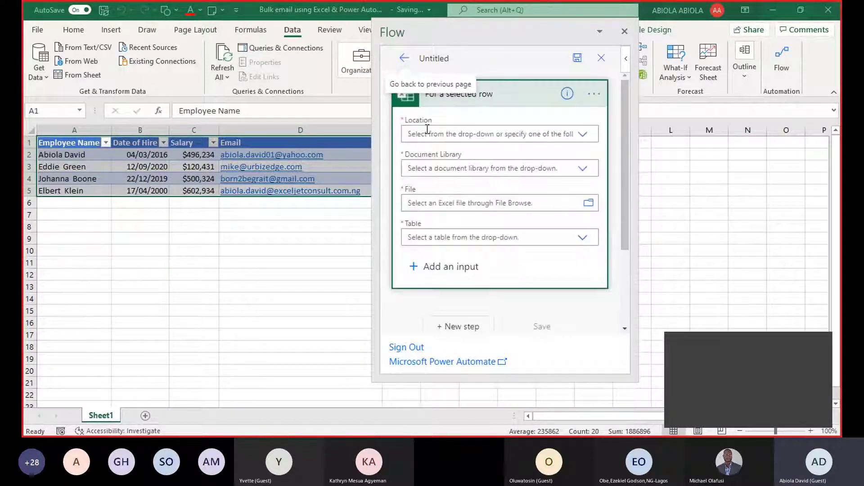
{"action": "left_click", "coordinate": [424, 59]}
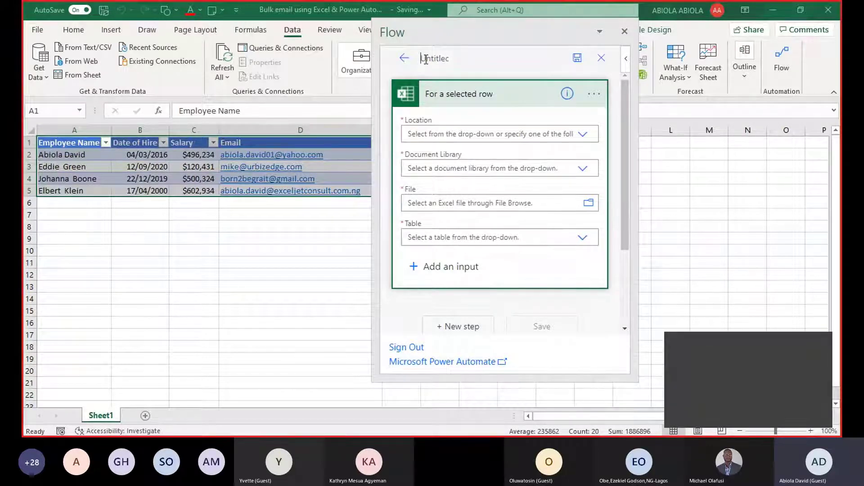
{"action": "type", "text": "Emp"}
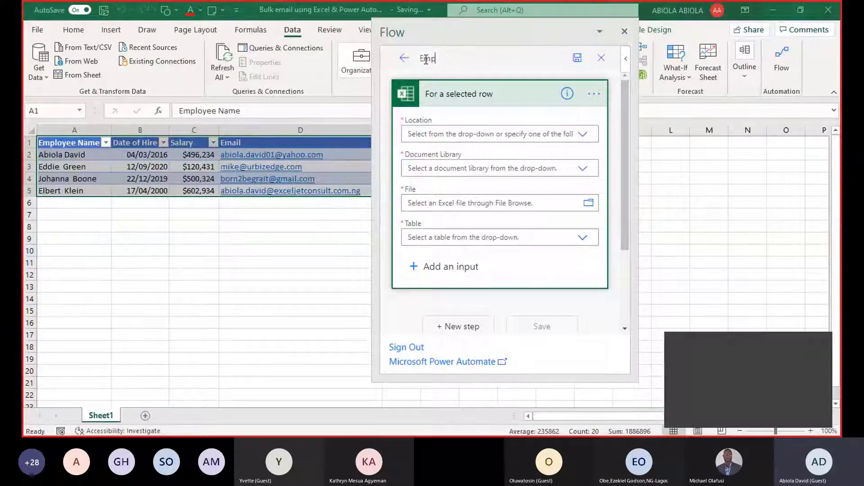
{"action": "type", "text": " Salary"}
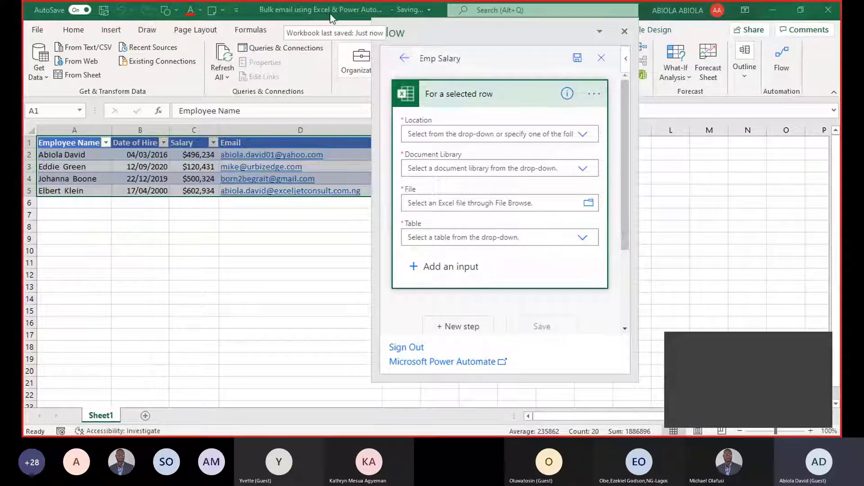
- Set the selected-row trigger's location to OneDrive for Business and its document library to OneDrive
{"action": "left_click", "coordinate": [582, 135]}
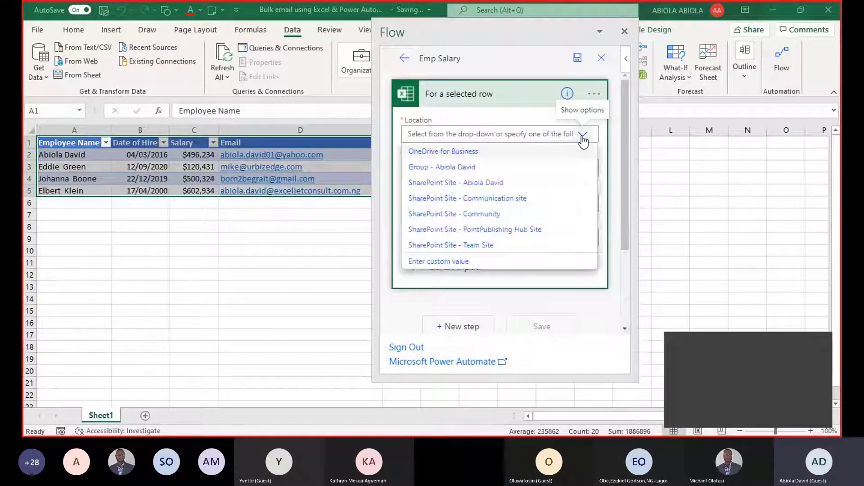
{"action": "left_click", "coordinate": [440, 154]}
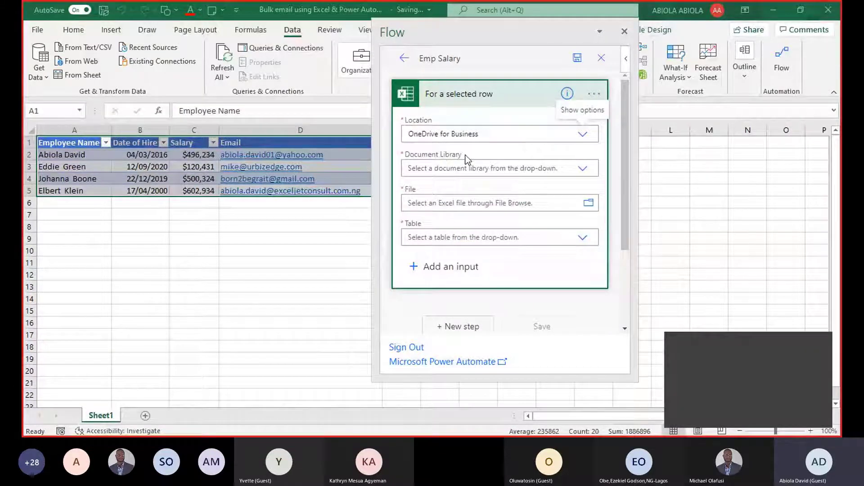
{"action": "left_click", "coordinate": [583, 170]}
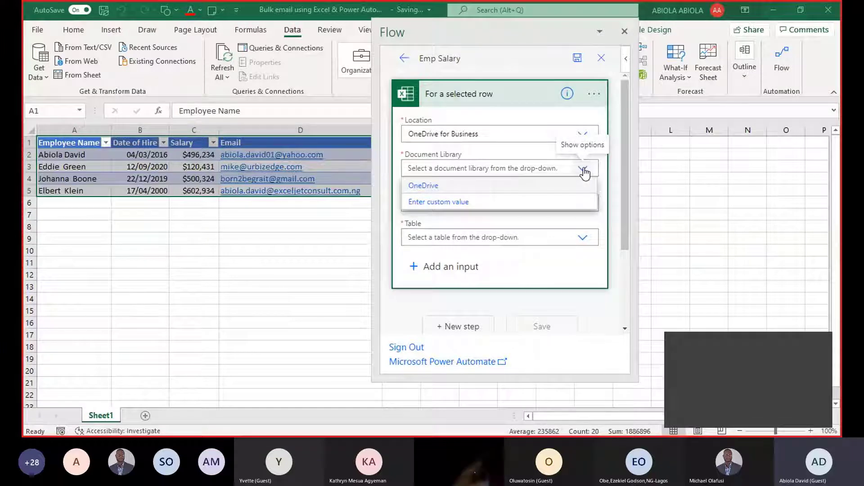
{"action": "left_click", "coordinate": [441, 188]}
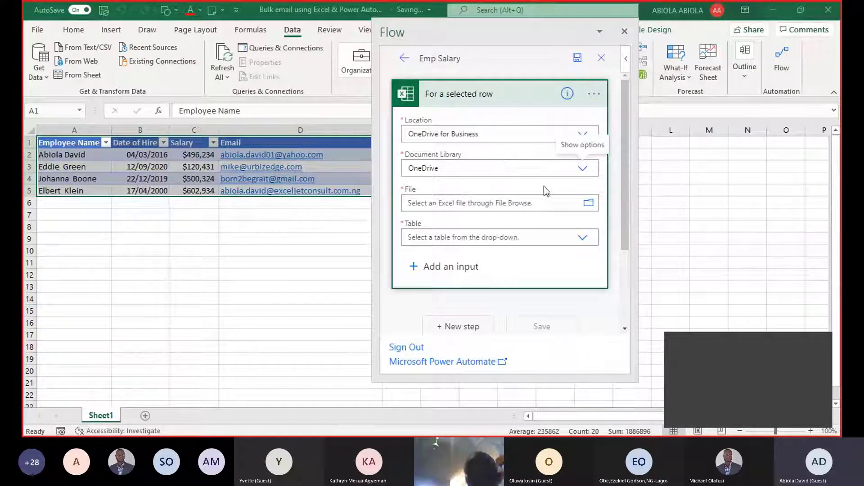
- Point the trigger to the file "Bulk email using Excel & Power Automate.xlsx" and its UrbizEdge table
{"action": "left_click", "coordinate": [589, 204]}
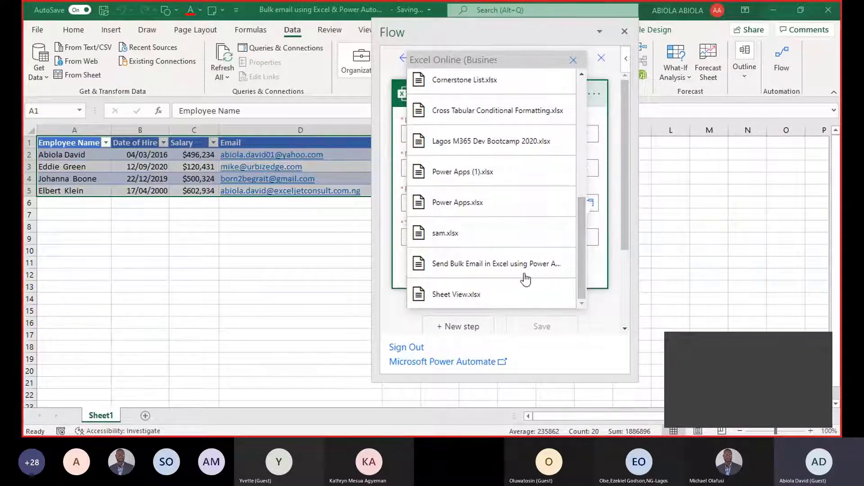
{"action": "left_click_drag", "start_coordinate": [581, 246], "coordinate": [576, 189]}
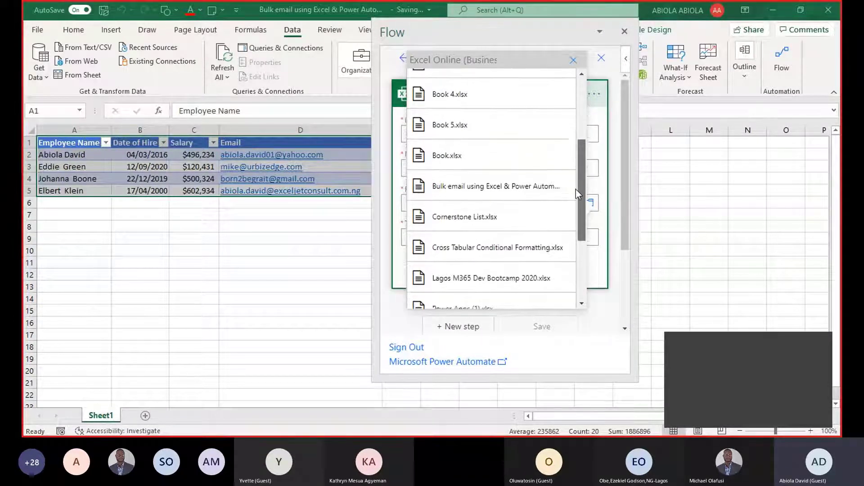
{"action": "left_click", "coordinate": [482, 190]}
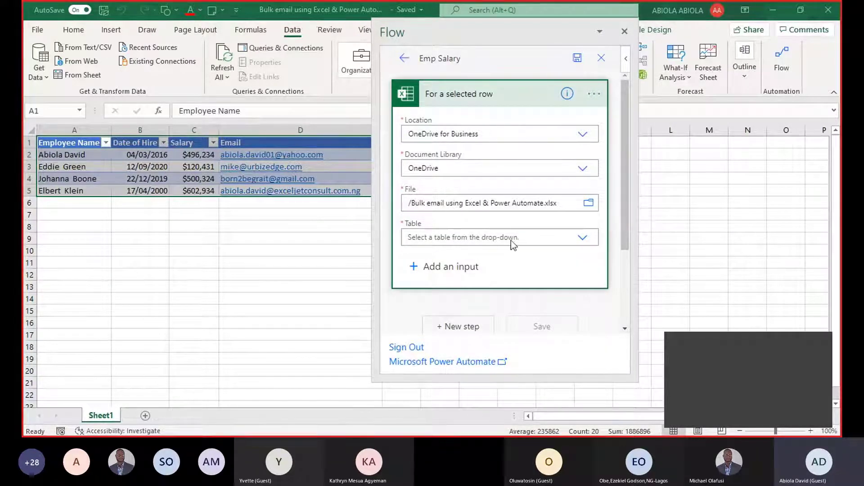
{"action": "left_click", "coordinate": [583, 239]}
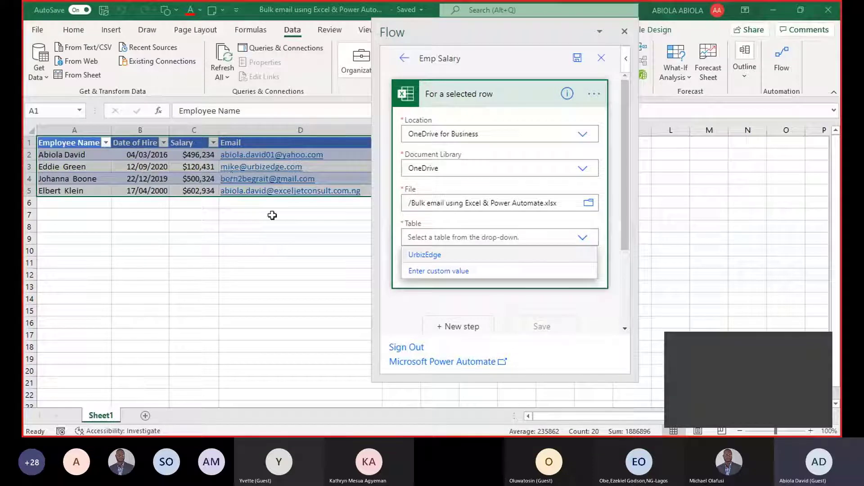
{"action": "left_click", "coordinate": [426, 256]}
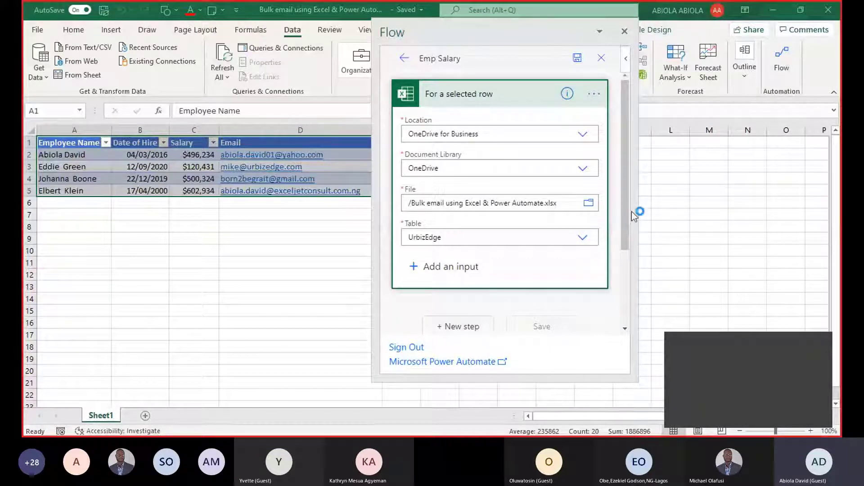
- Add a new step after the trigger by searching for "mail" and choosing Send an email notification (V3)
{"action": "left_click_drag", "start_coordinate": [629, 212], "coordinate": [628, 243]}
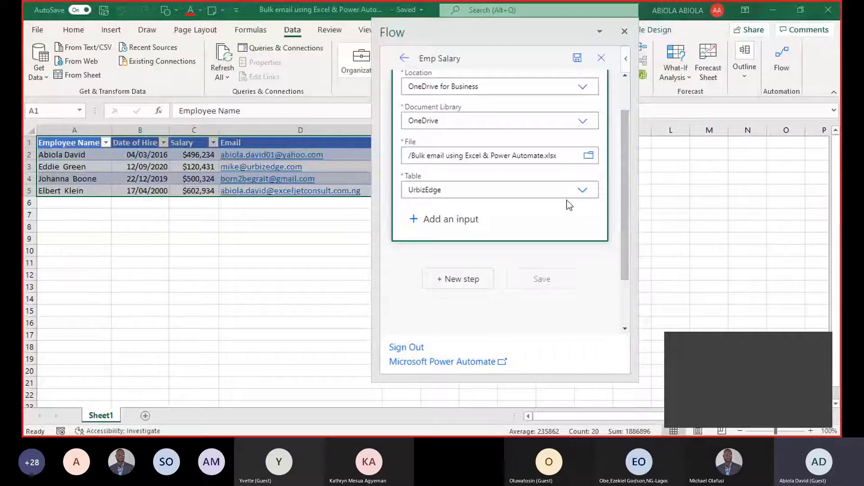
{"action": "left_click", "coordinate": [467, 280]}
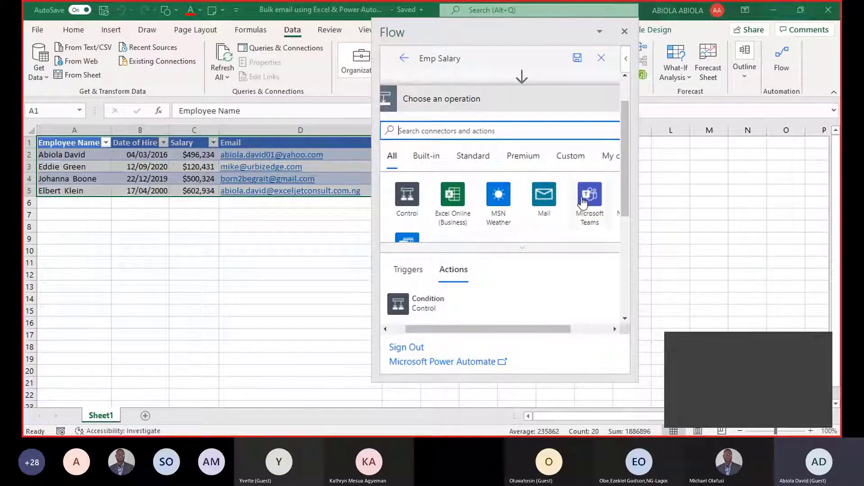
{"action": "left_click_drag", "start_coordinate": [624, 177], "coordinate": [625, 158]}
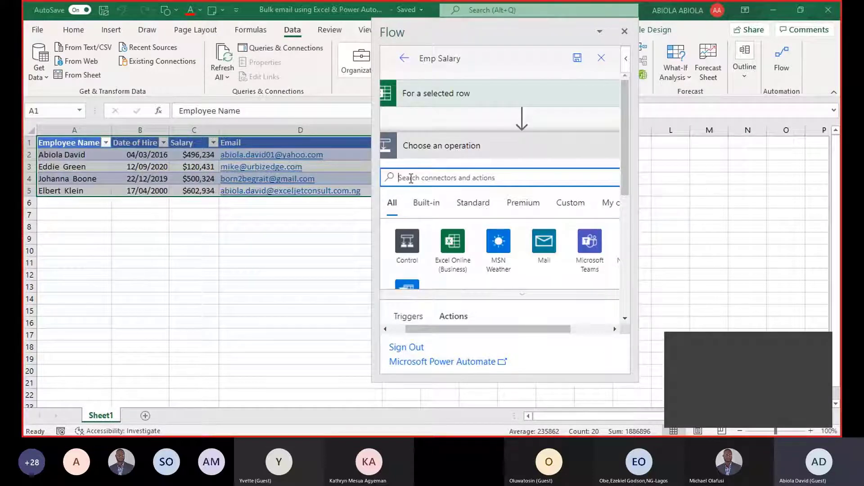
{"action": "type", "text": "mail"}
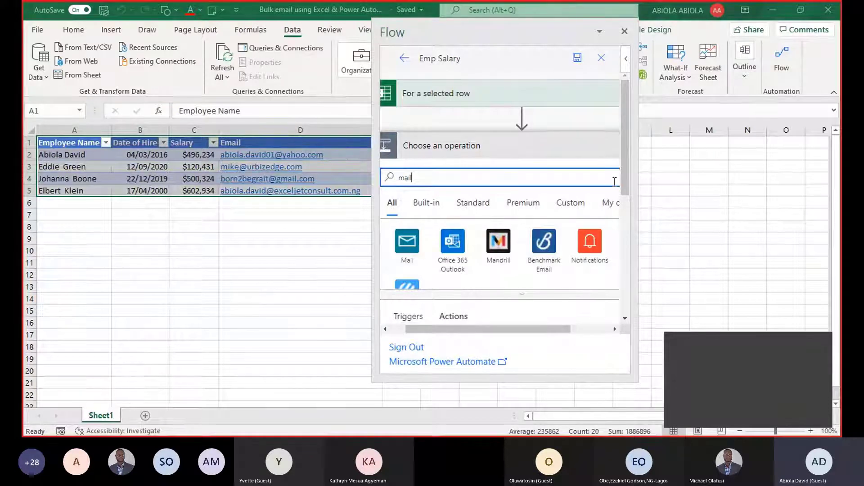
{"action": "left_click_drag", "start_coordinate": [624, 174], "coordinate": [625, 215]}
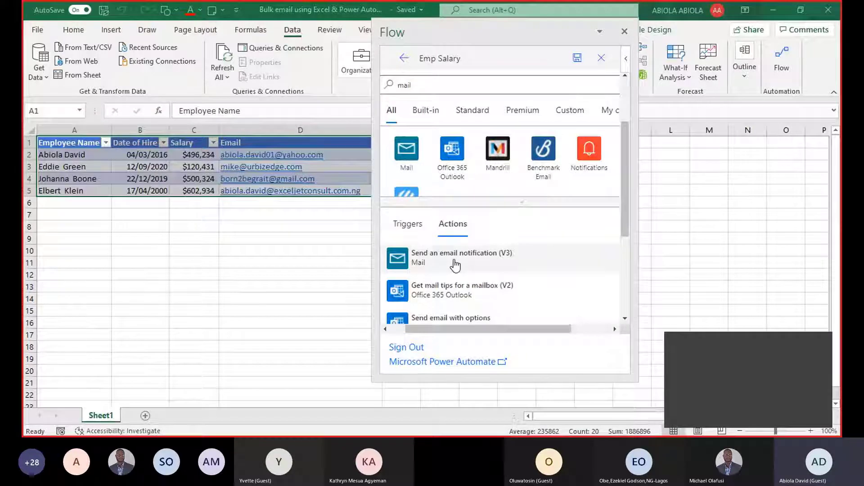
{"action": "left_click", "coordinate": [455, 265]}
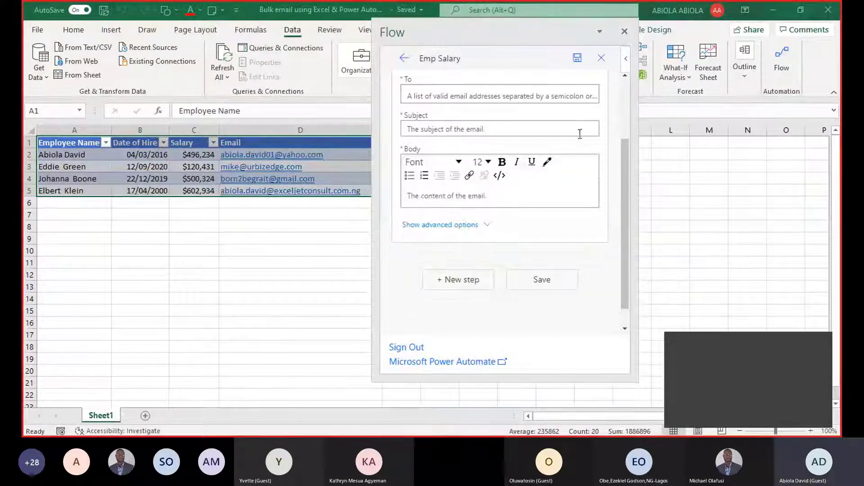
- Set the email notification's recipient to the formatted Email parameter from the selected row
{"action": "left_click_drag", "start_coordinate": [621, 188], "coordinate": [628, 144]}
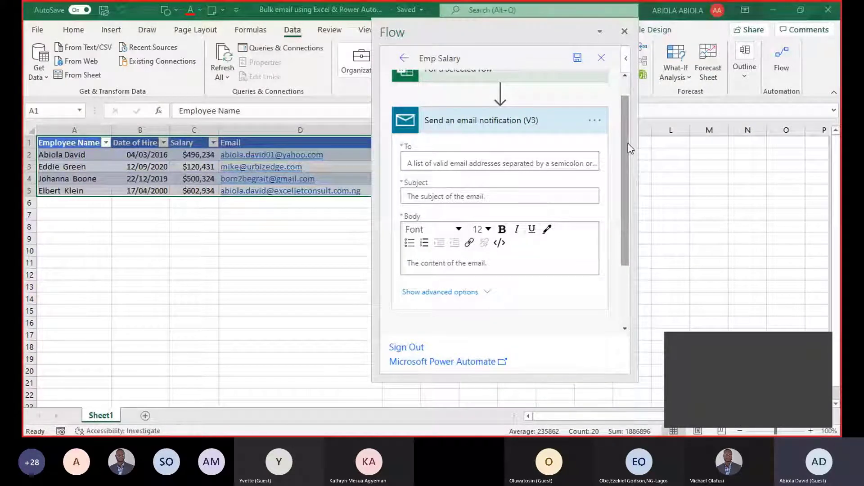
{"action": "left_click", "coordinate": [450, 163]}
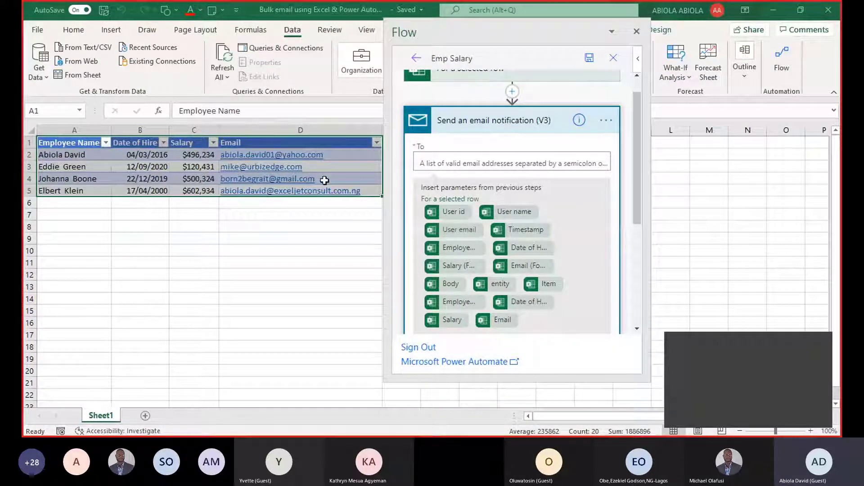
{"action": "left_click", "coordinate": [526, 265]}
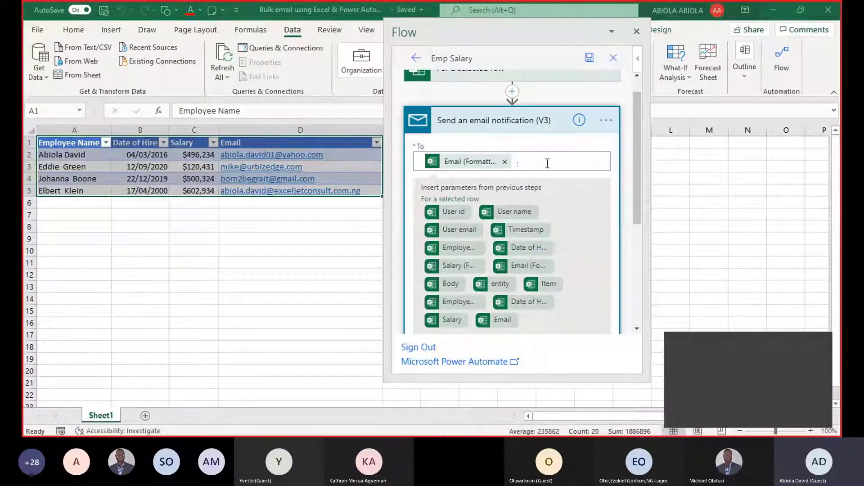
- Set the email subject to "Monthly Salary for" followed by the Employee Name parameter from the selected row
{"action": "left_click_drag", "start_coordinate": [636, 186], "coordinate": [641, 238]}
{"action": "left_click", "coordinate": [517, 256]}
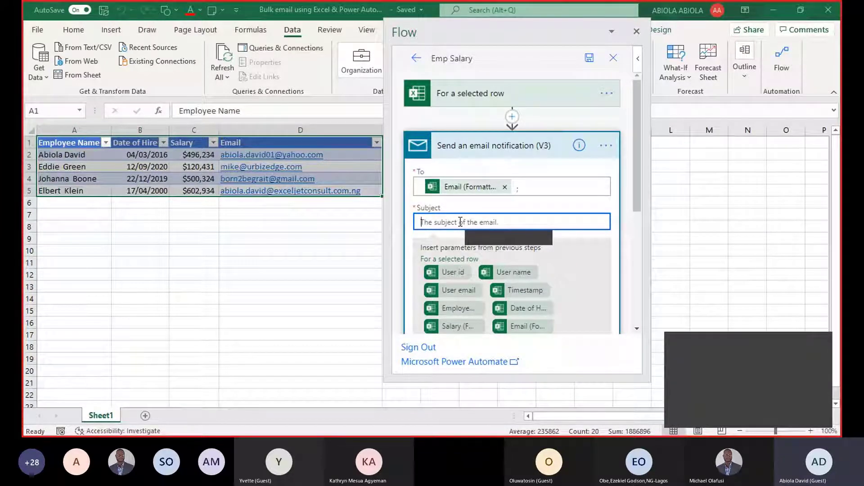
{"action": "type", "text": "Slaary"}
{"action": "key", "text": "BackSpace"}
{"action": "key", "text": "BackSpace"}
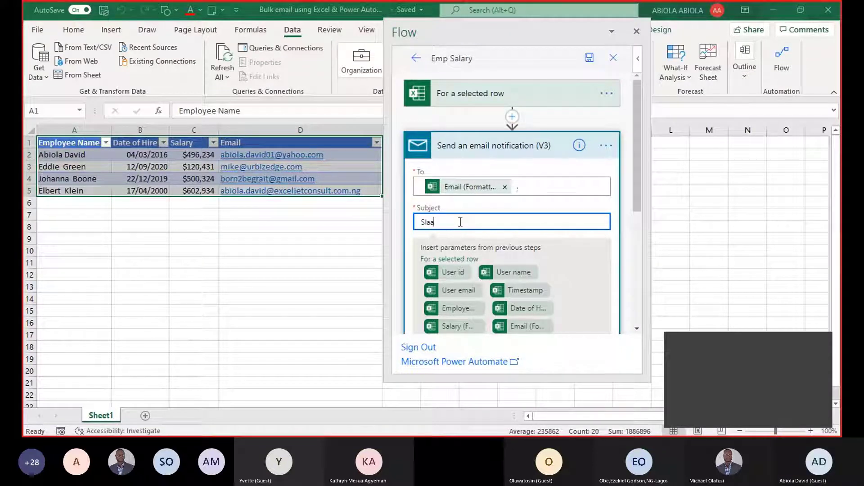
{"action": "key", "text": "BackSpace"}
{"action": "key", "text": "BackSpace"}
{"action": "key", "text": "BackSpace"}
{"action": "key", "text": "BackSpace"}
{"action": "type", "text": "Monthly Salar"}
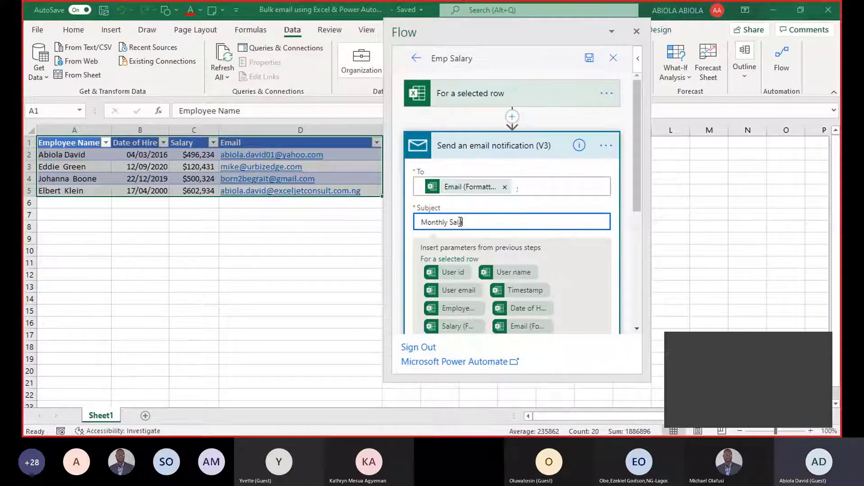
{"action": "type", "text": "y for"}
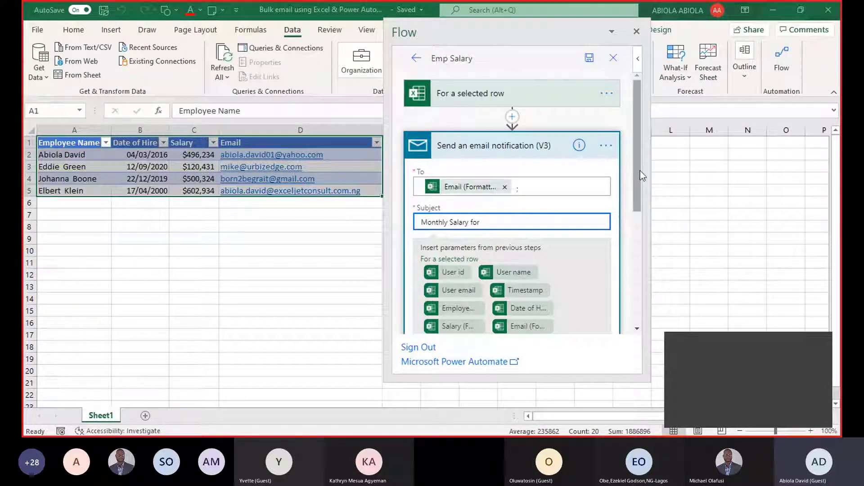
{"action": "scroll", "coordinate": [527, 226], "scroll_direction": "down", "scroll_amount": 1}
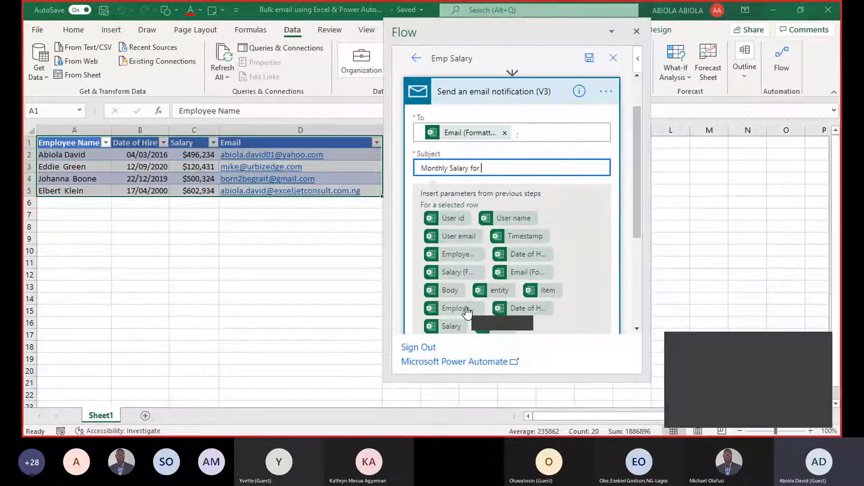
{"action": "left_click", "coordinate": [457, 257]}
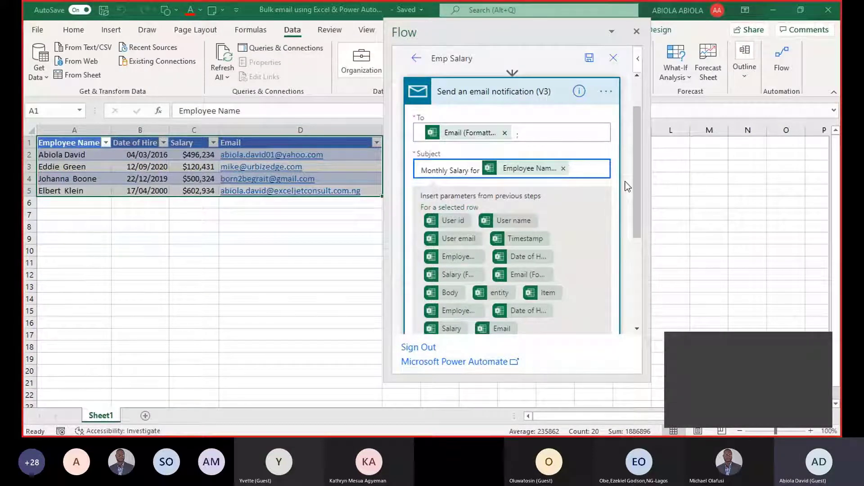
{"action": "left_click_drag", "start_coordinate": [637, 187], "coordinate": [644, 268]}
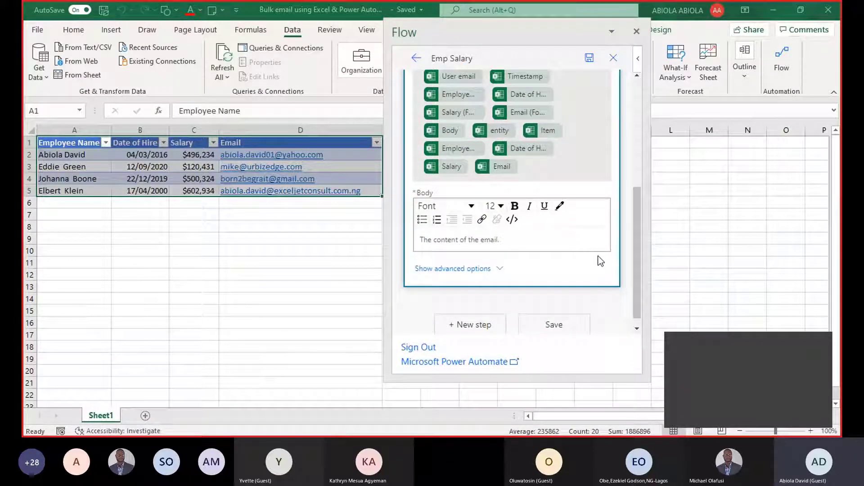
- Begin the email body with the greeting "Hi" followed by the formatted Employee Name parameter
{"action": "left_click", "coordinate": [459, 242]}
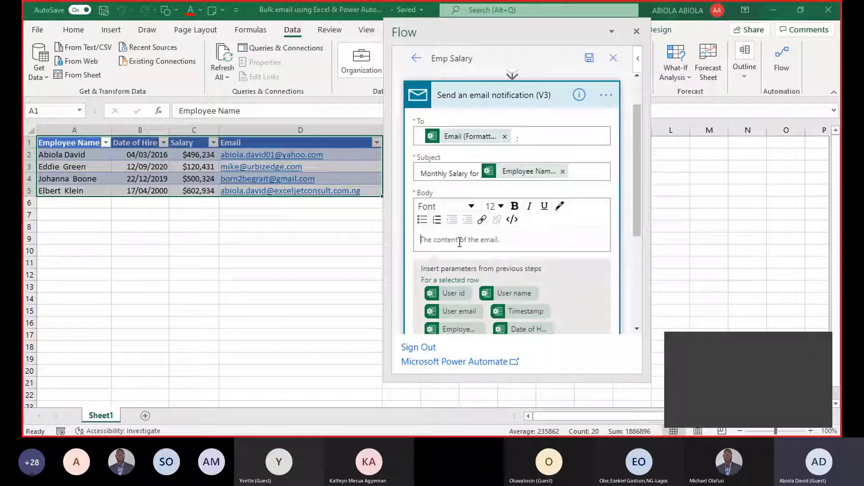
{"action": "type", "text": "Hi"}
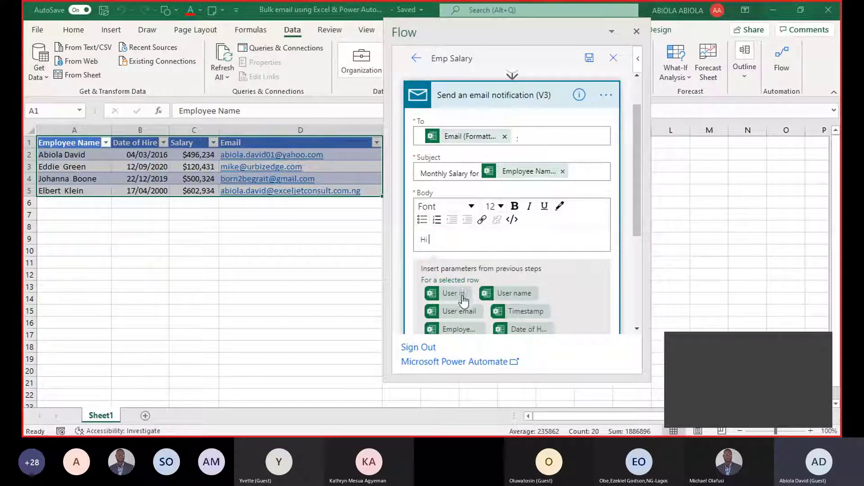
{"action": "left_click", "coordinate": [459, 330]}
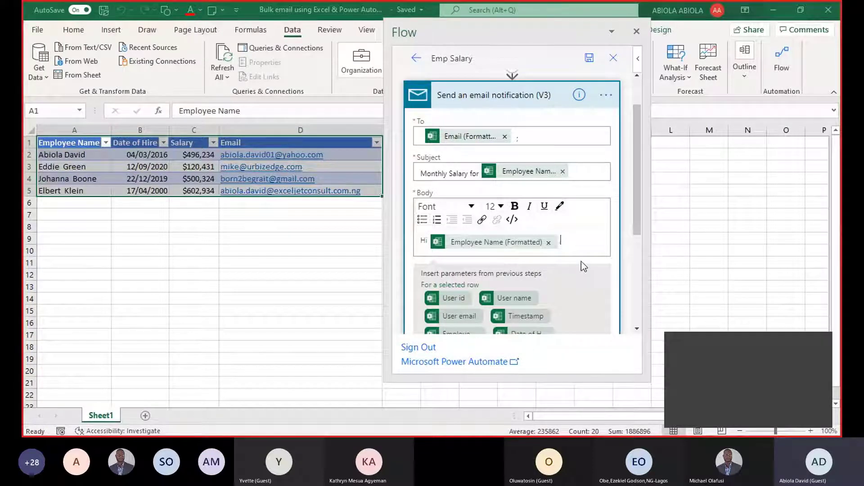
- Add the line "Kindly find your April Salary below" to the email body, with the formatted Salary parameter underneath
{"action": "key", "text": "Return"}
{"action": "type", "text": "Kindly find you"}
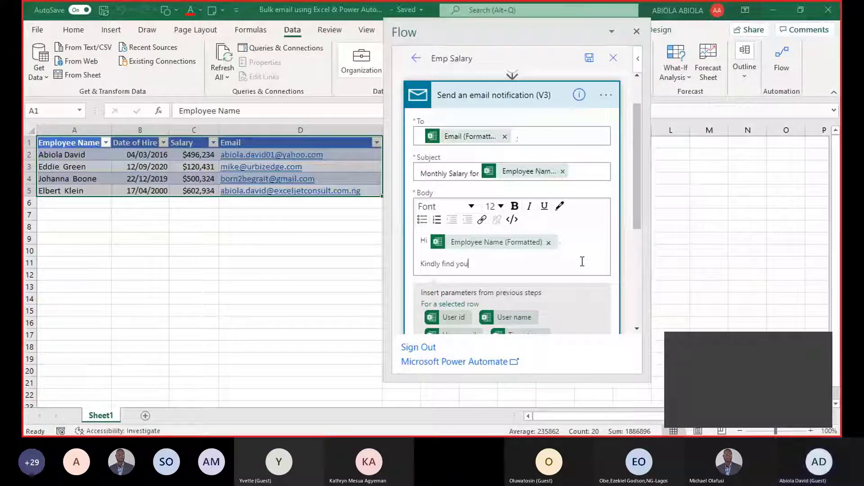
{"action": "type", "text": "r April Sala"}
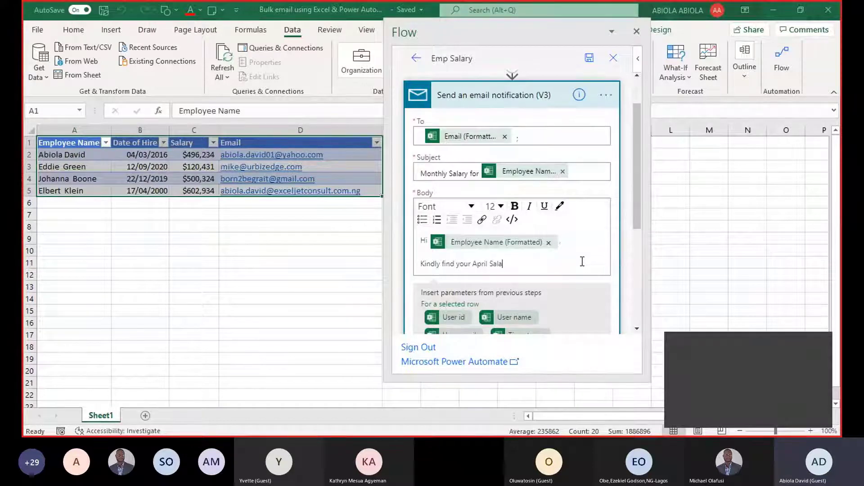
{"action": "type", "text": "ry below"}
{"action": "key", "text": "Return"}
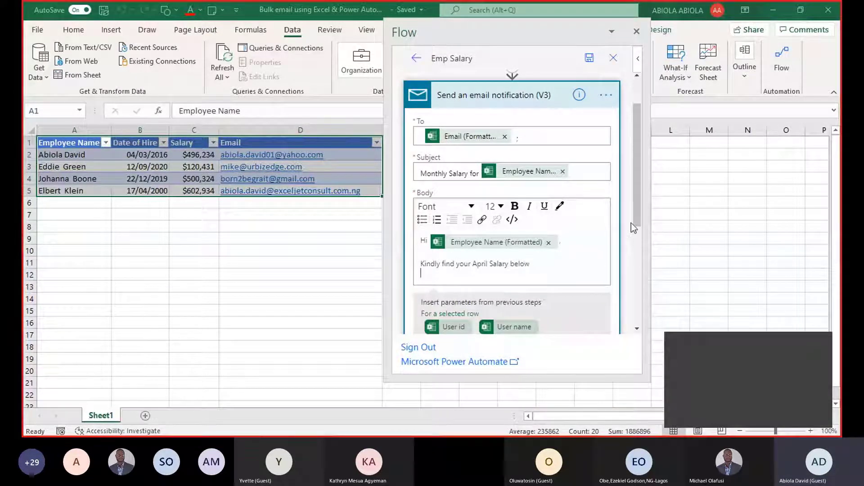
{"action": "left_click_drag", "start_coordinate": [633, 218], "coordinate": [636, 261]}
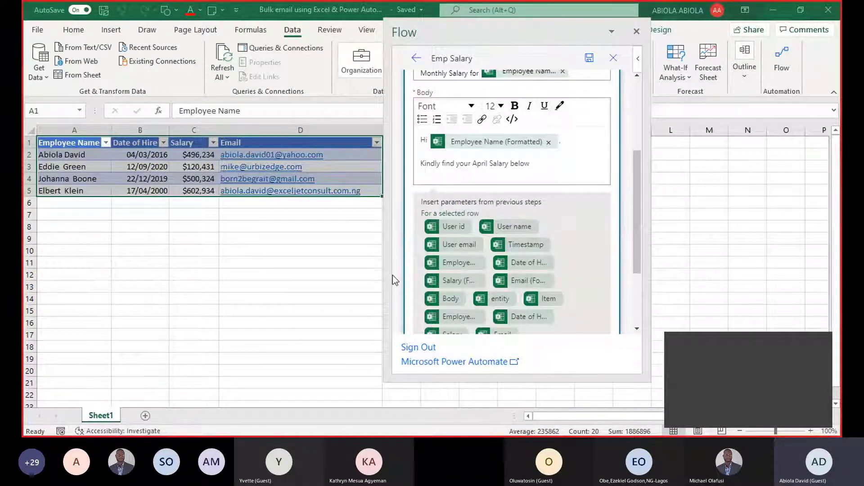
{"action": "left_click", "coordinate": [446, 282]}
{"action": "key", "text": "Return"}
- Add a body line reading "Your Emp ID:" under the salary parameter
{"action": "type", "text": "Thank"}
{"action": "key", "text": "BackSpace"}
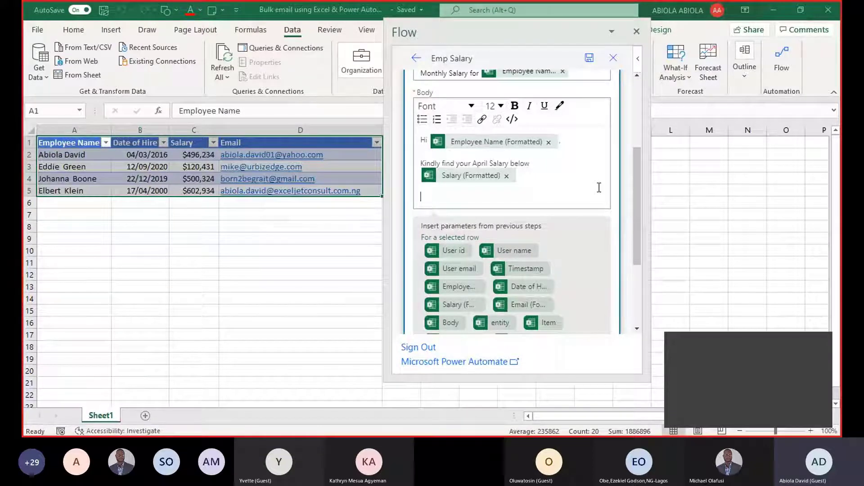
{"action": "type", "text": "Your Emp"}
{"action": "type", "text": "ID"}
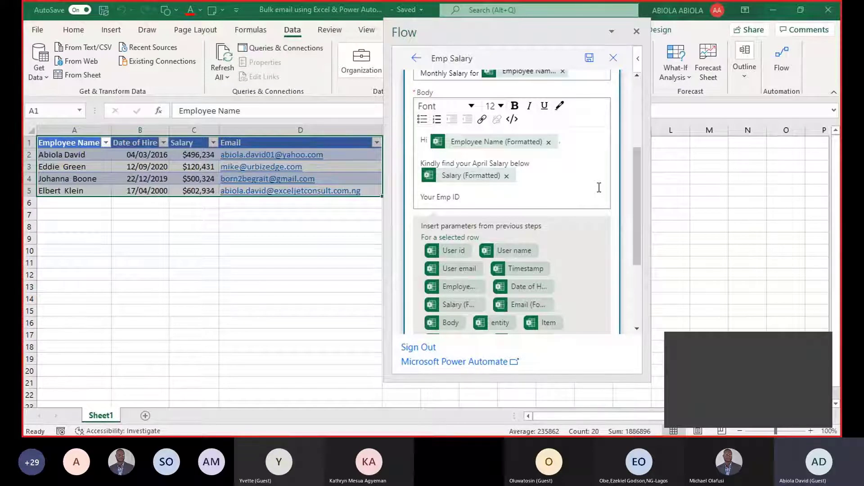
{"action": "type", "text": ":"}
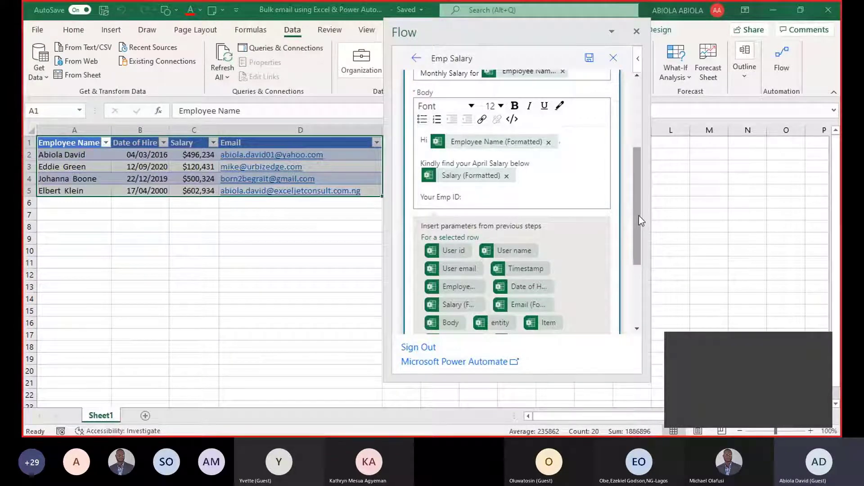
{"action": "scroll", "coordinate": [639, 226], "scroll_direction": "down", "scroll_amount": 2}
{"action": "scroll", "coordinate": [642, 237], "scroll_direction": "down", "scroll_amount": 2}
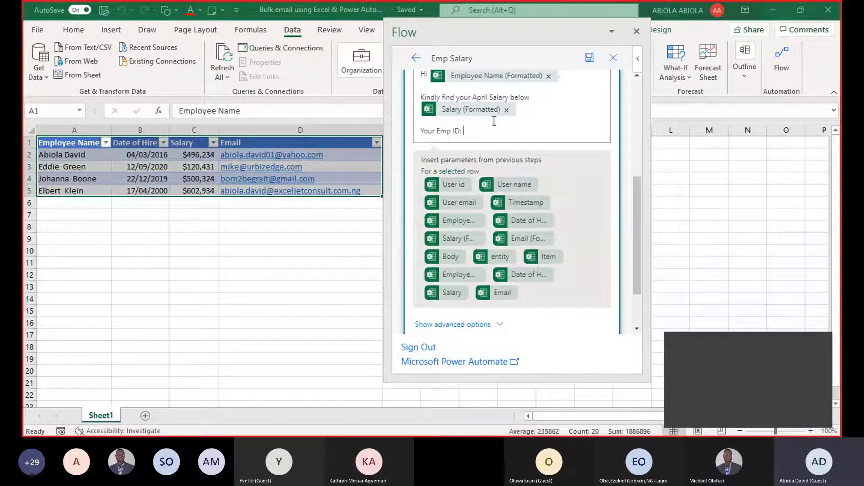
- Replace "Emp ID:" in the last body line with "Date of Hire:" and insert the formatted Date of Hire parameter after it
{"action": "key", "text": "BackSpace"}
{"action": "key", "text": "BackSpace"}
{"action": "key", "text": "BackSpace"}
{"action": "key", "text": "BackSpace"}
{"action": "key", "text": "BackSpace"}
{"action": "key", "text": "BackSpace"}
{"action": "key", "text": "BackSpace"}
{"action": "key", "text": "BackSpace"}
{"action": "type", "text": "Date o"}
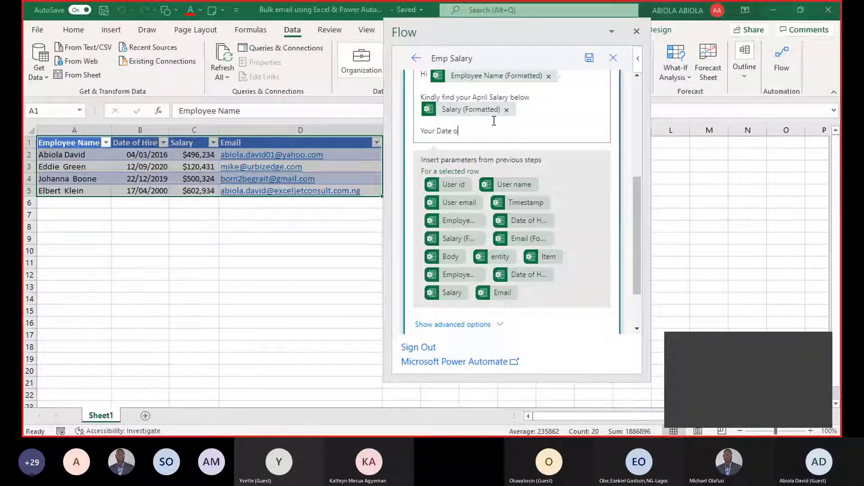
{"action": "type", "text": "f Hire:"}
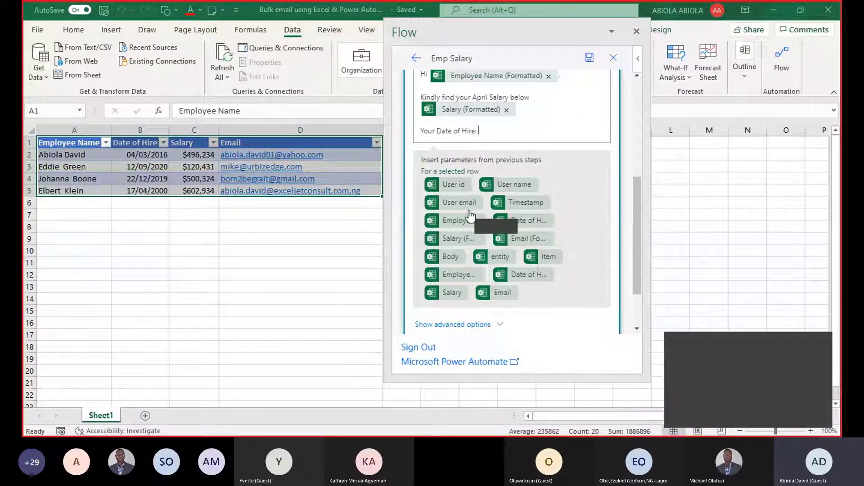
{"action": "left_click", "coordinate": [521, 224]}
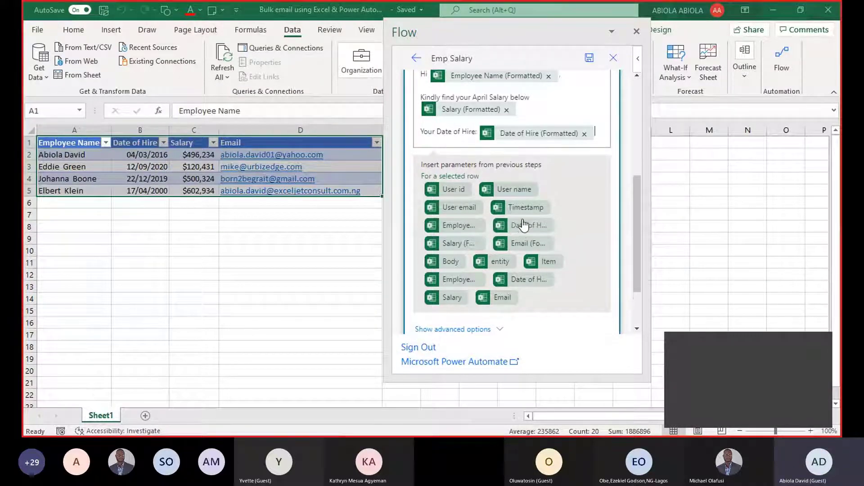
- Close the email body with "Thanks" on a new line and save the flow
{"action": "key", "text": "Return"}
{"action": "type", "text": "Tha"}
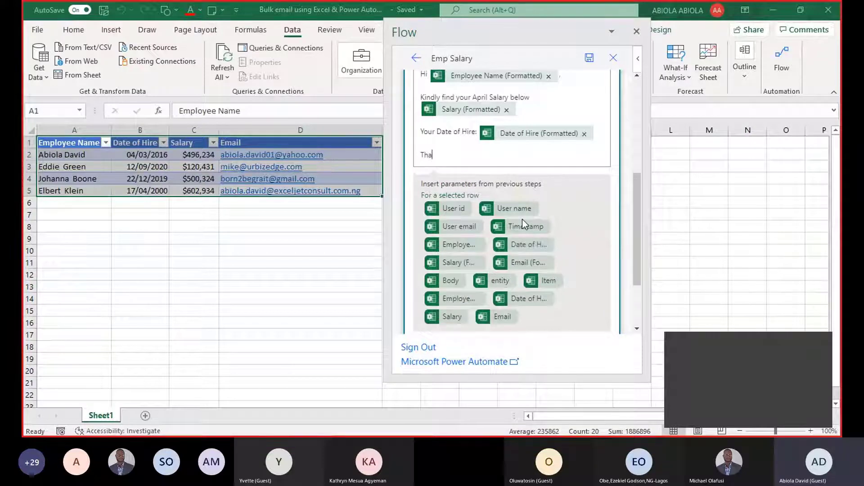
{"action": "type", "text": "nks"}
{"action": "left_click_drag", "start_coordinate": [635, 209], "coordinate": [637, 255]}
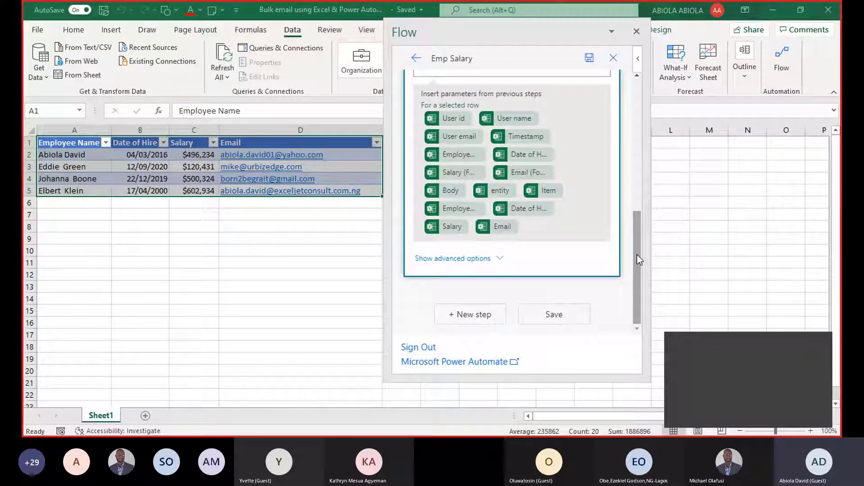
{"action": "left_click", "coordinate": [558, 317]}
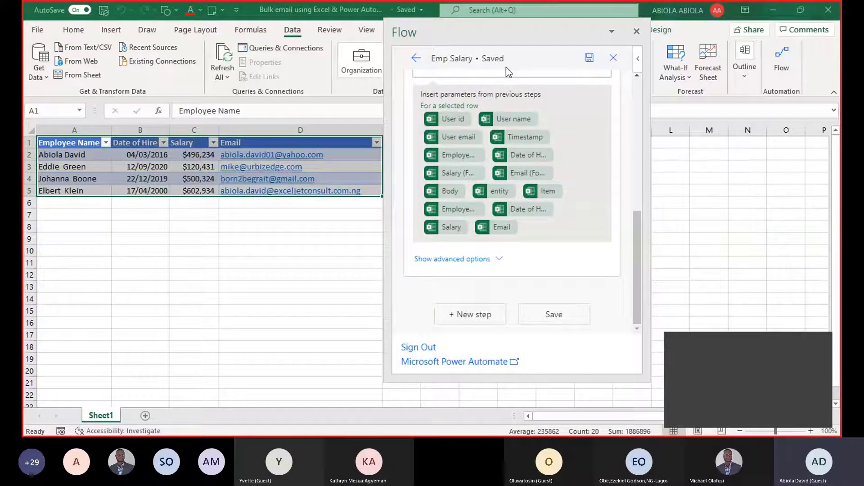
- Return to the Emp Salary flow's details page and select the employees' salary cells C2:C5 in the table
{"action": "left_click_drag", "start_coordinate": [631, 233], "coordinate": [636, 113]}
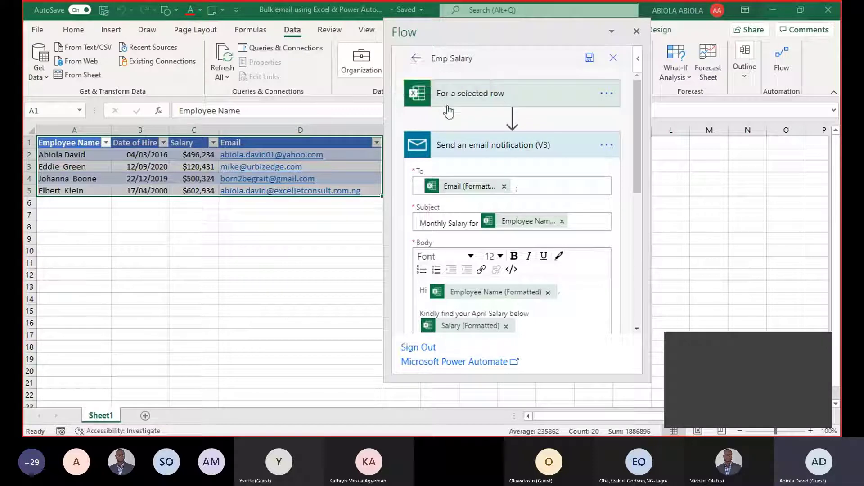
{"action": "left_click", "coordinate": [416, 63]}
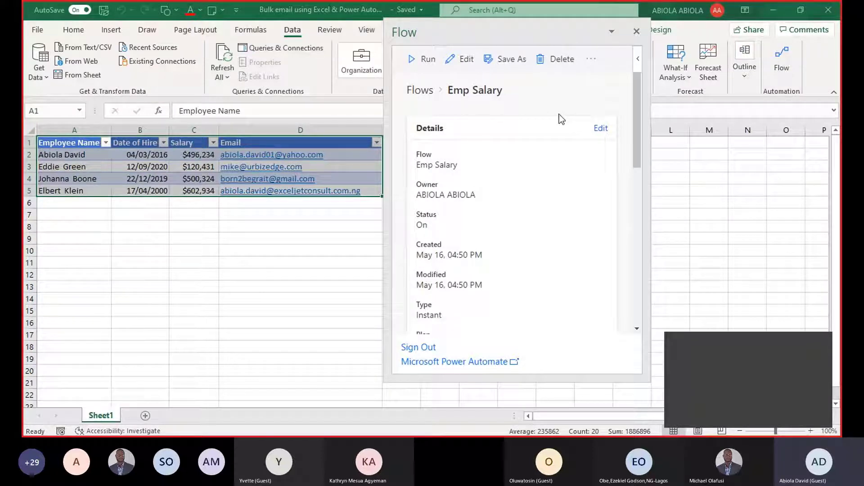
{"action": "left_click", "coordinate": [184, 157]}
{"action": "left_click_drag", "start_coordinate": [184, 170], "coordinate": [195, 191]}
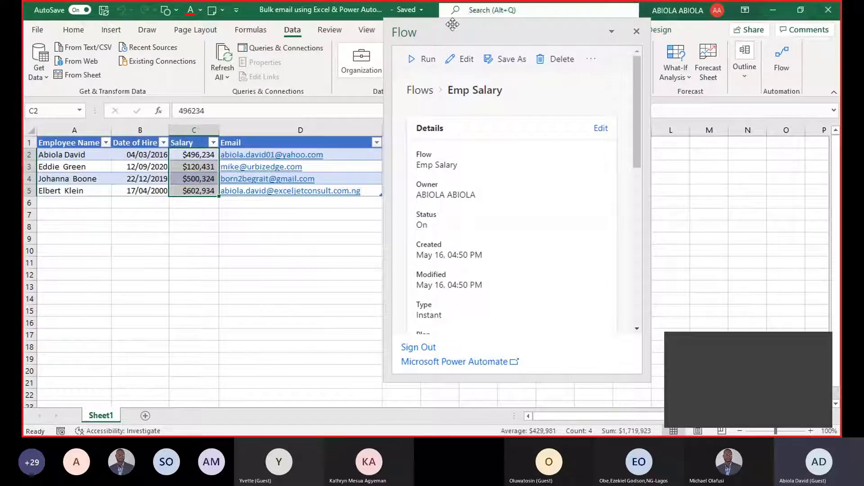
{"action": "left_click_drag", "start_coordinate": [639, 81], "coordinate": [642, 233]}
{"action": "scroll", "coordinate": [585, 198], "scroll_direction": "up", "scroll_amount": 2}
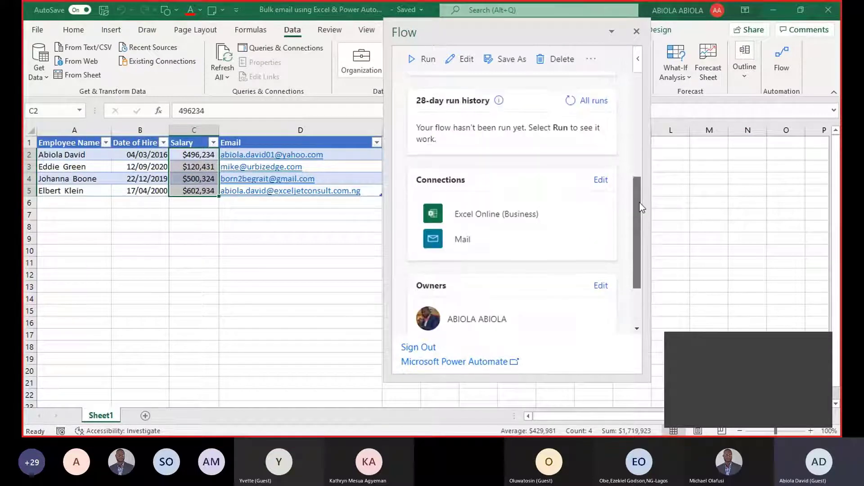
{"action": "left_click_drag", "start_coordinate": [644, 188], "coordinate": [643, 85]}
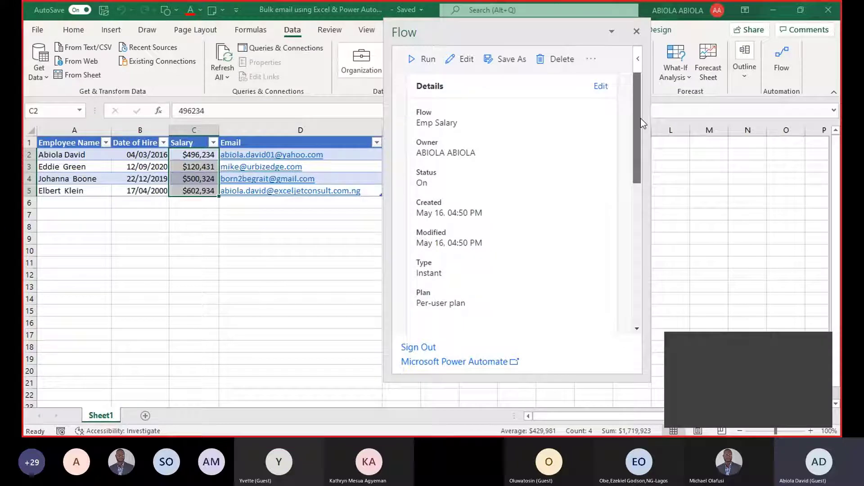
- Run the Emp Salary flow with its Excel Online (Business) and Mail connections, and dock the Flow pane beside the sheet
{"action": "left_click", "coordinate": [419, 63]}
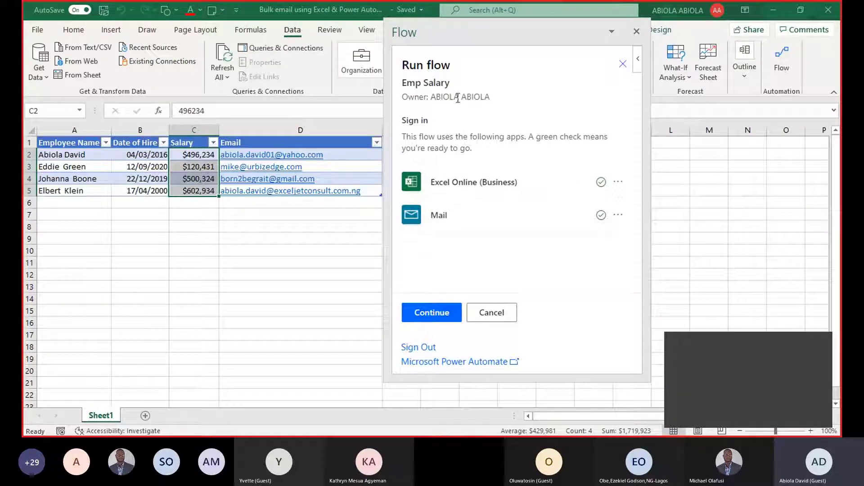
{"action": "left_click", "coordinate": [426, 318]}
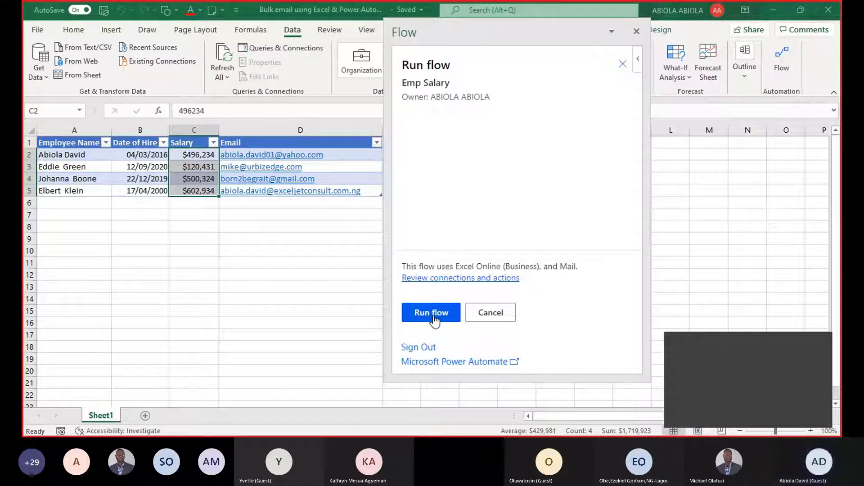
{"action": "left_click", "coordinate": [434, 315]}
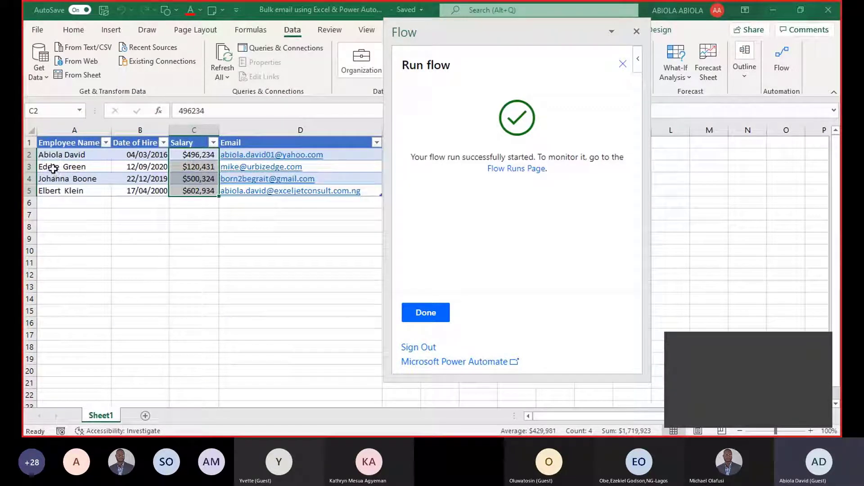
{"action": "left_click", "coordinate": [419, 313]}
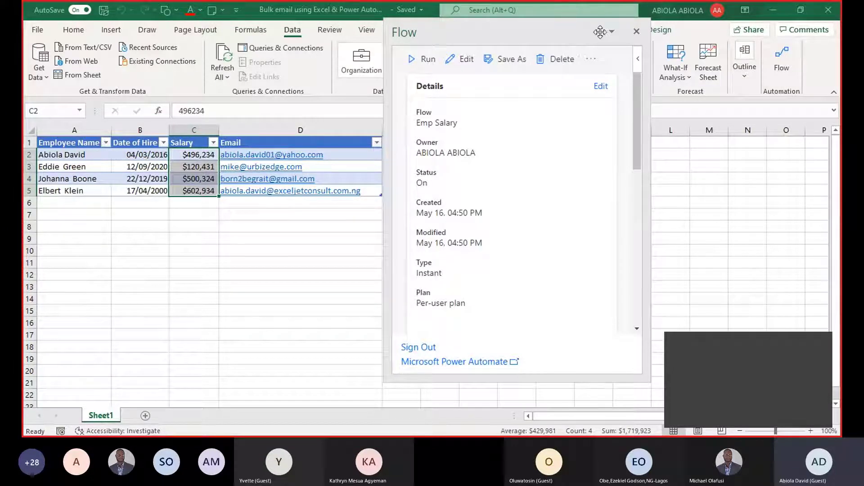
{"action": "double_click", "coordinate": [577, 34]}
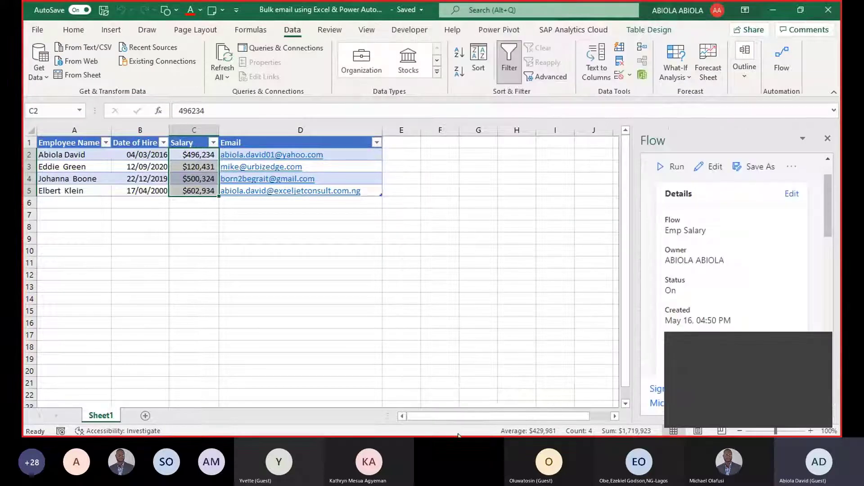
- Switch to the Excel Office Hour Presentation workbook and open its PQ Custom DataType sheet
{"action": "left_click", "coordinate": [760, 416]}
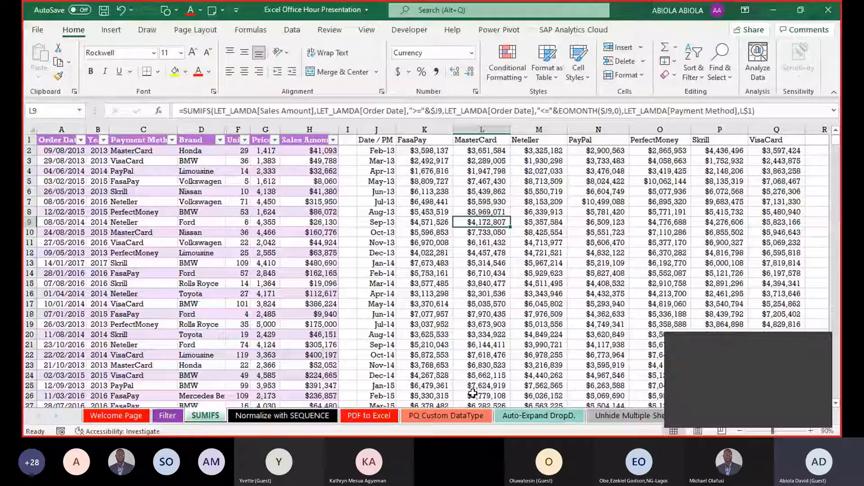
{"action": "key", "text": "Right"}
{"action": "key", "text": "Right"}
{"action": "key", "text": "Right"}
{"action": "key", "text": "Right"}
{"action": "key", "text": "Right"}
{"action": "key", "text": "Right"}
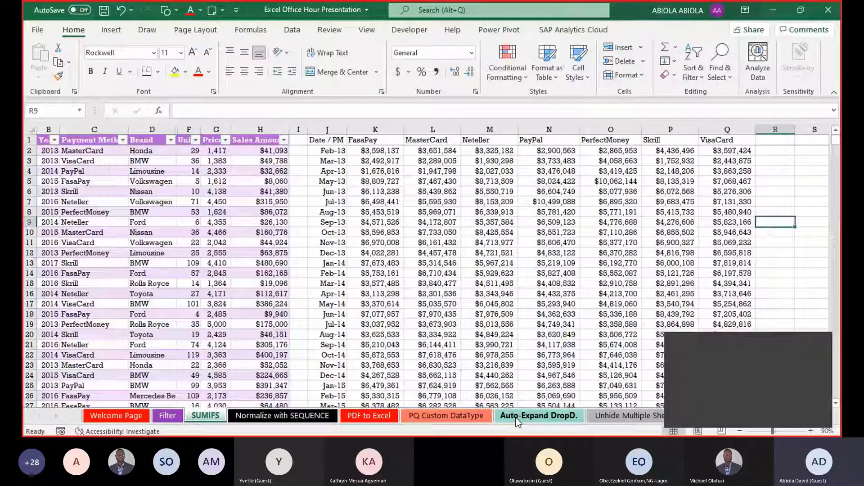
{"action": "left_click", "coordinate": [457, 416]}
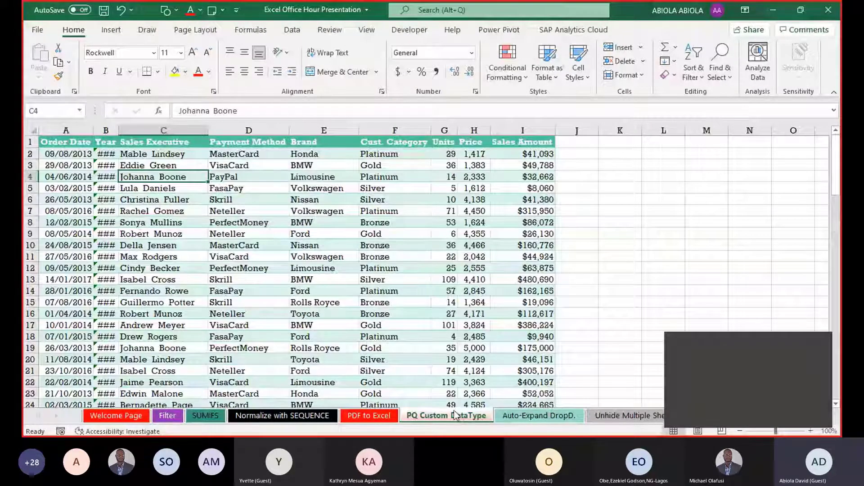
- Delete the Year column from the sales data on the PQ Custom DataType sheet
{"action": "double_click", "coordinate": [118, 131]}
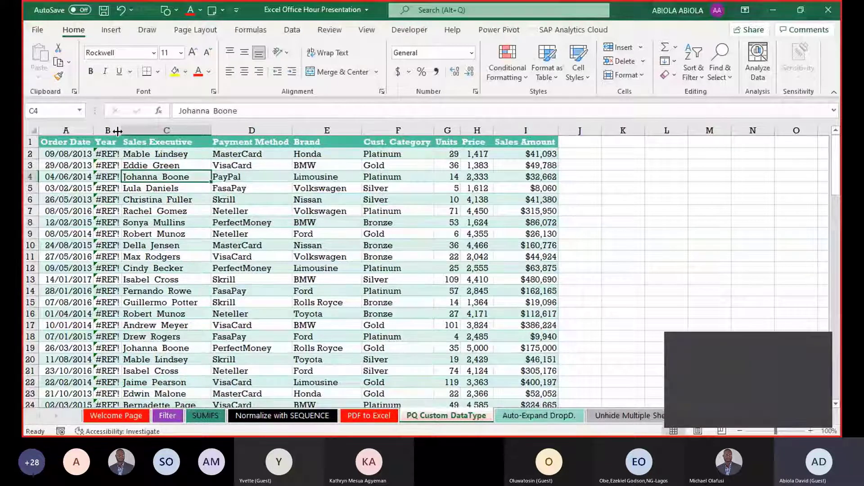
{"action": "left_click", "coordinate": [108, 128]}
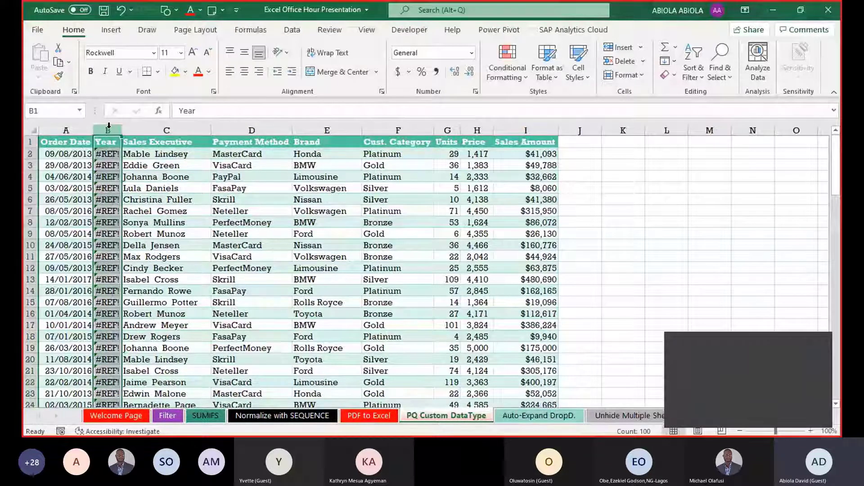
{"action": "key", "text": "ctrl+minus"}
{"action": "left_click", "coordinate": [120, 155]}
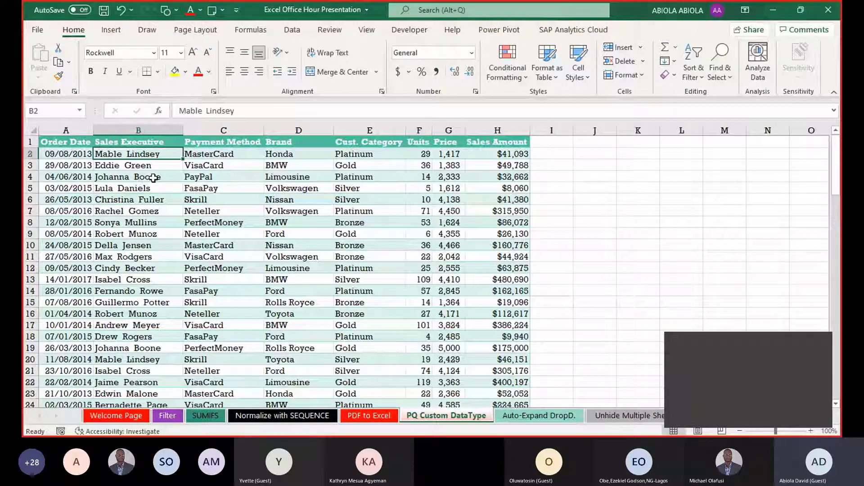
- Create a Power Query query from the sales data range on the PQ Custom DataType sheet
{"action": "left_click", "coordinate": [293, 30]}
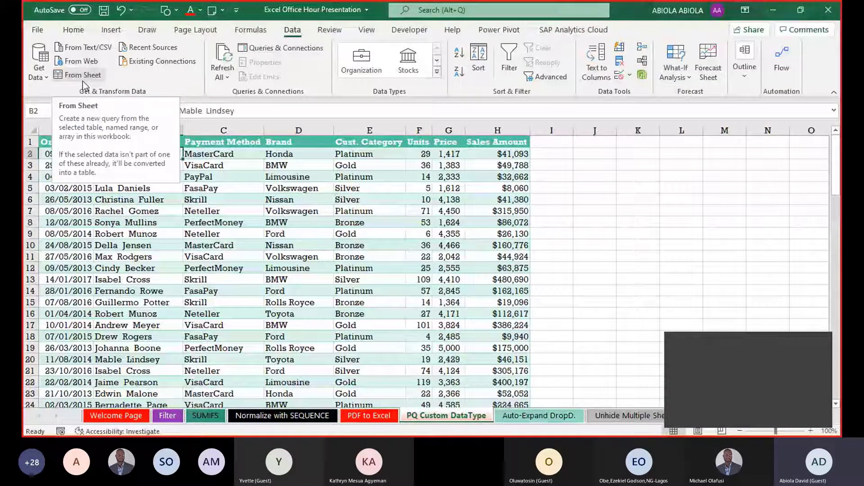
{"action": "left_click", "coordinate": [35, 81]}
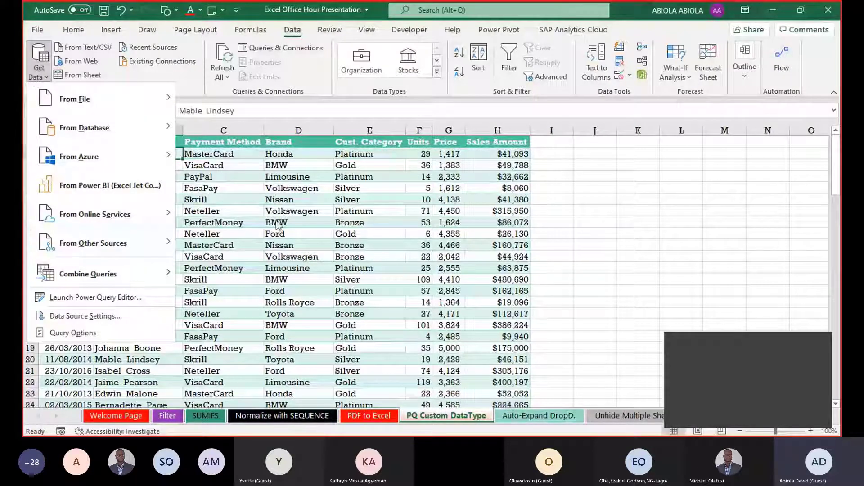
{"action": "left_click", "coordinate": [298, 251]}
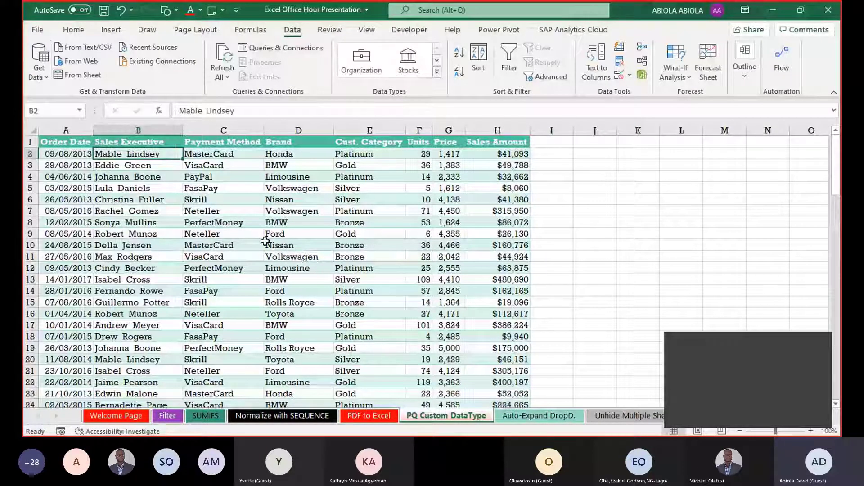
{"action": "left_click", "coordinate": [249, 234]}
{"action": "right_click", "coordinate": [251, 234]}
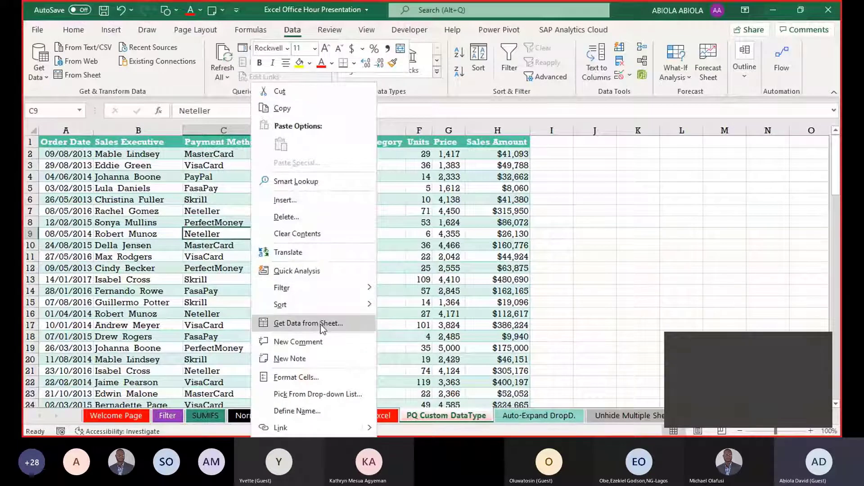
{"action": "left_click", "coordinate": [320, 325]}
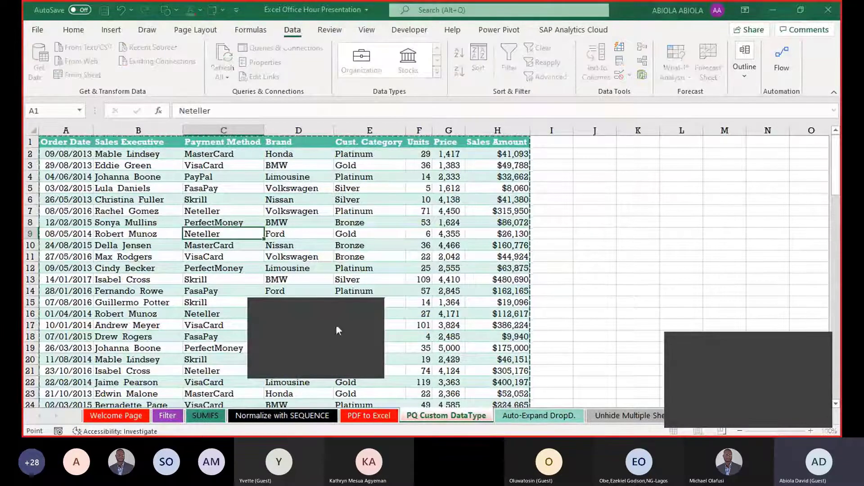
{"action": "left_click", "coordinate": [299, 366]}
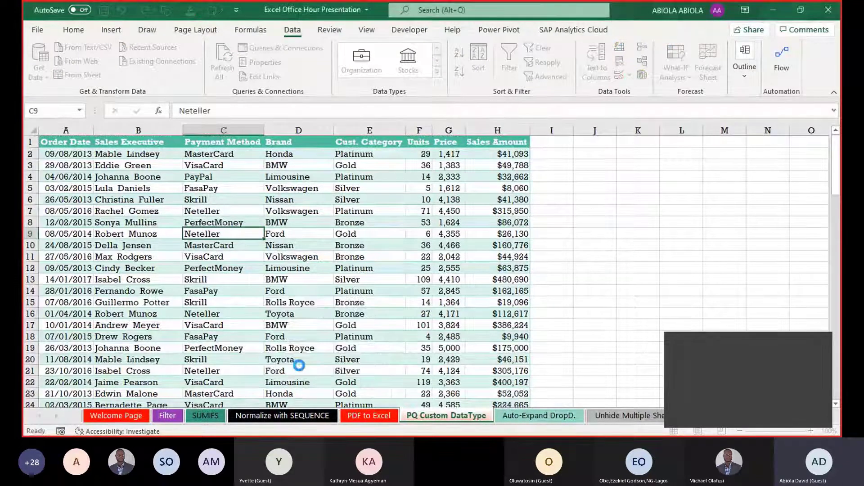
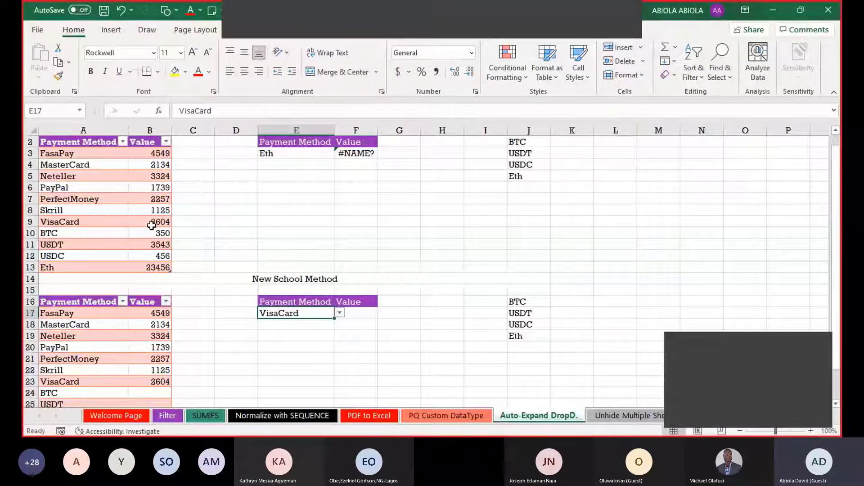
- Copy the upper Payment Method and Value table A2:B13 to cell P2 and fit column P to its contents
{"action": "left_click", "coordinate": [151, 223]}
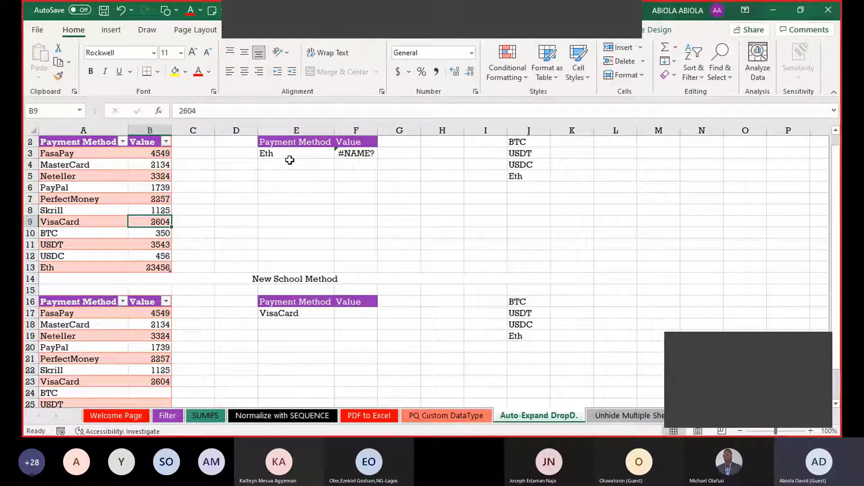
{"action": "left_click_drag", "start_coordinate": [97, 142], "coordinate": [153, 269]}
{"action": "key", "text": "ctrl+c"}
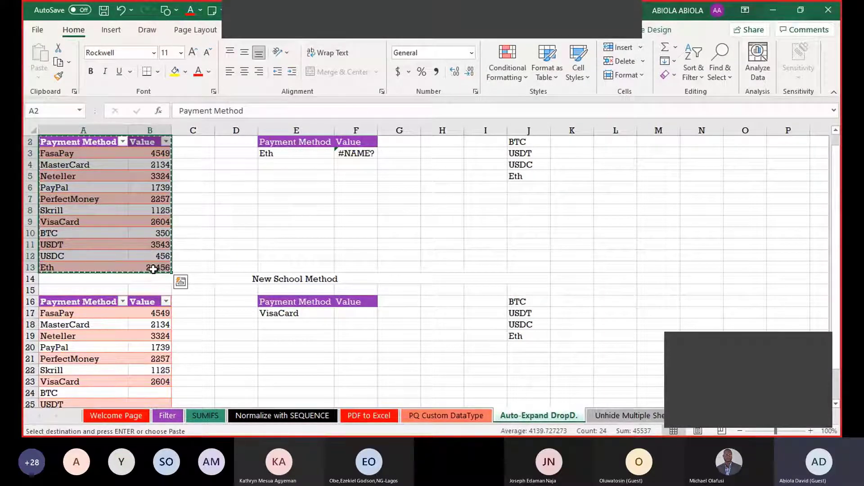
{"action": "left_click", "coordinate": [700, 144]}
{"action": "key", "text": "Right"}
{"action": "key", "text": "Right"}
{"action": "key", "text": "Right"}
{"action": "key", "text": "Right"}
{"action": "key", "text": "Right"}
{"action": "key", "text": "Right"}
{"action": "key", "text": "Right"}
{"action": "key", "text": "Right"}
{"action": "key", "text": "Right"}
{"action": "key", "text": "Right"}
{"action": "key", "text": "Right"}
{"action": "key", "text": "Right"}
{"action": "key", "text": "Right"}
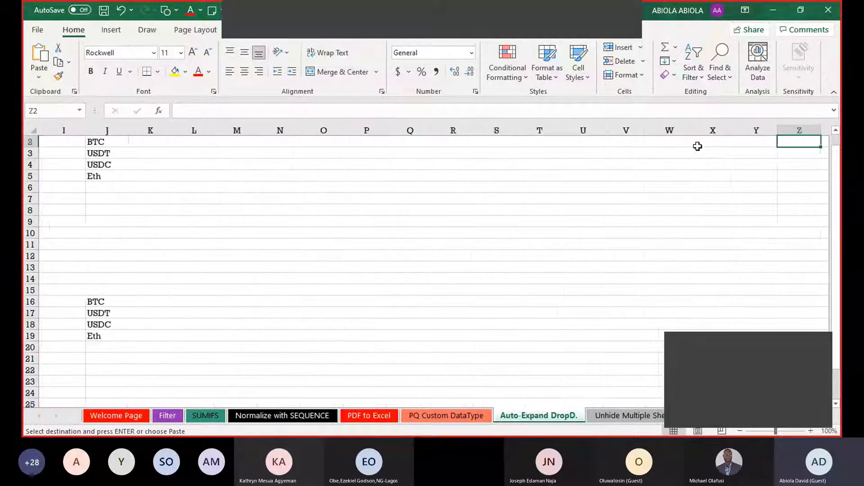
{"action": "left_click", "coordinate": [320, 143]}
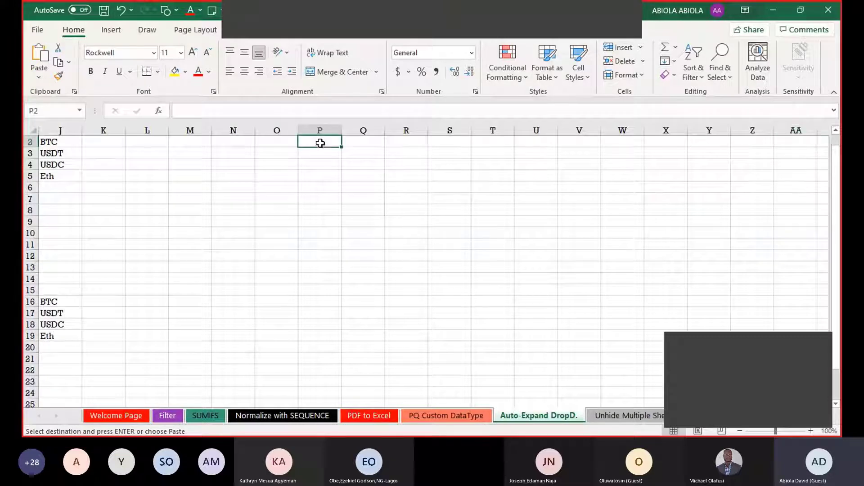
{"action": "key", "text": "ctrl+v"}
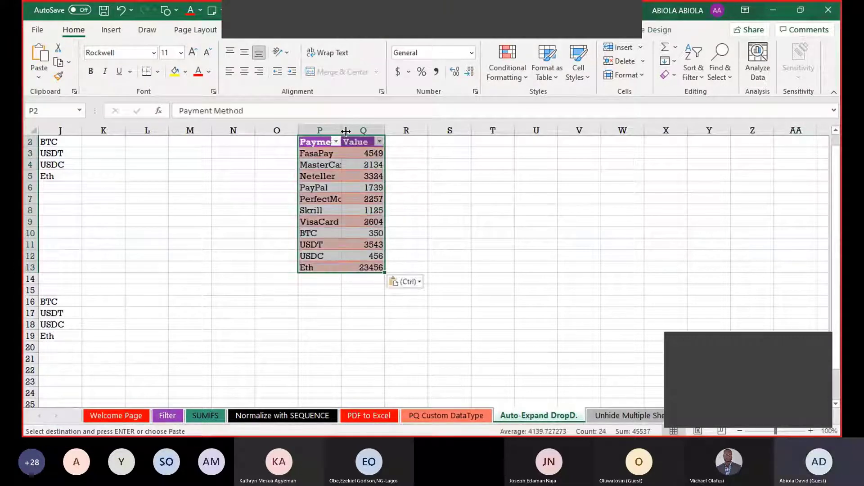
{"action": "double_click", "coordinate": [342, 130]}
{"action": "left_click", "coordinate": [356, 166]}
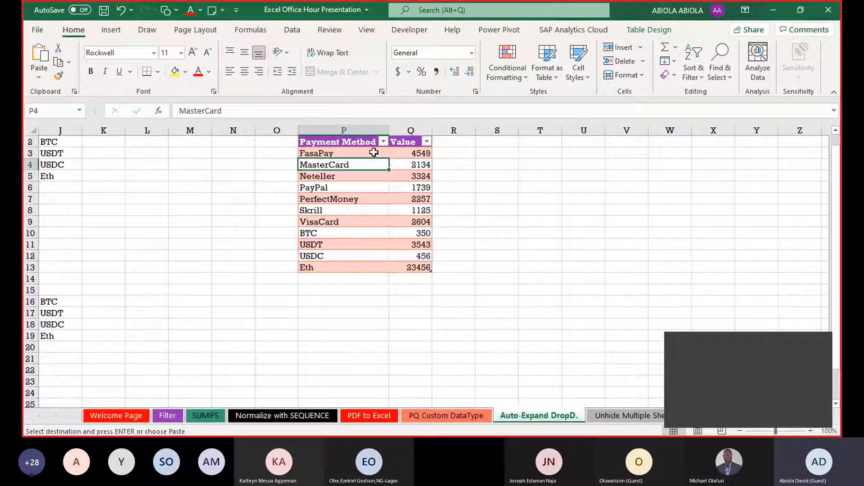
- Add a data validation list to cell T2 with the copied table's payment methods P3:P13 as its source
{"action": "left_click_drag", "start_coordinate": [349, 153], "coordinate": [401, 270]}
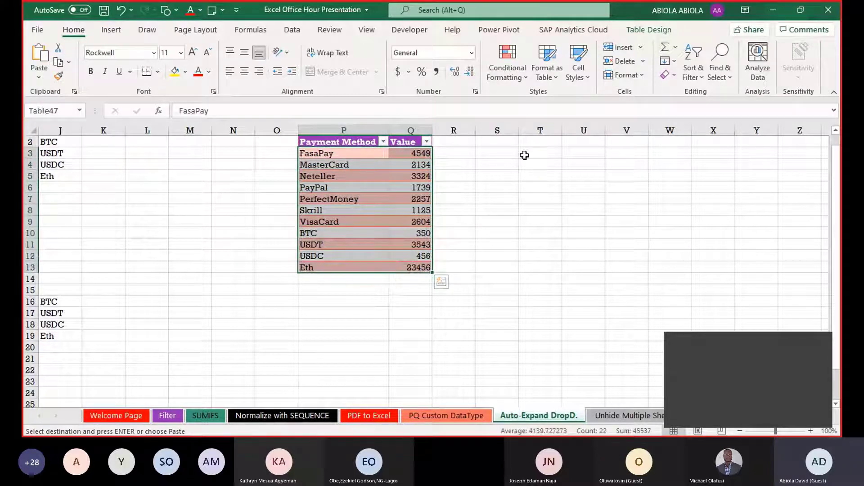
{"action": "left_click", "coordinate": [544, 146]}
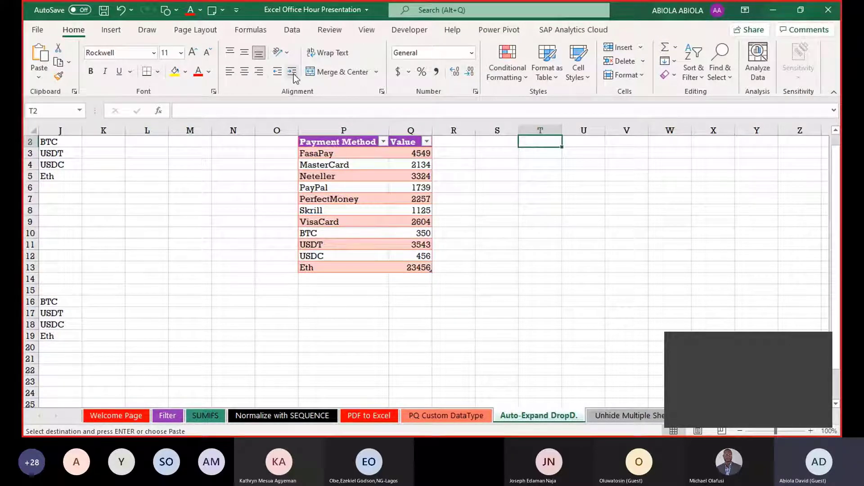
{"action": "left_click", "coordinate": [289, 36]}
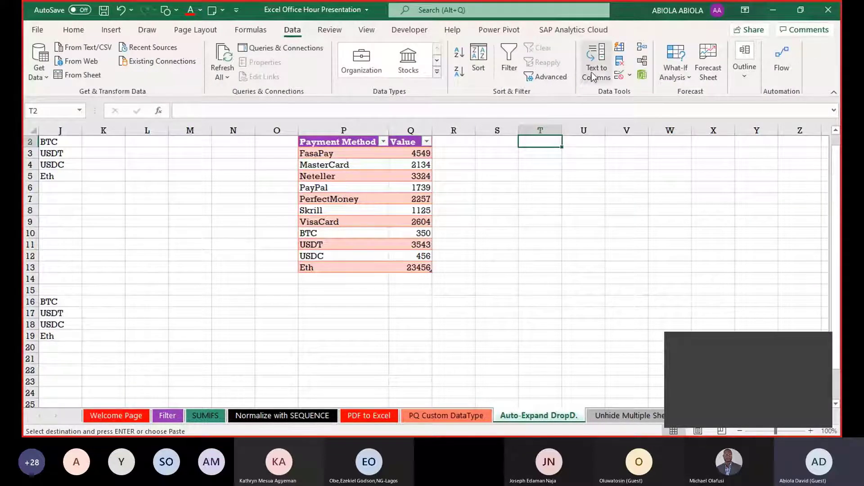
{"action": "left_click", "coordinate": [620, 77]}
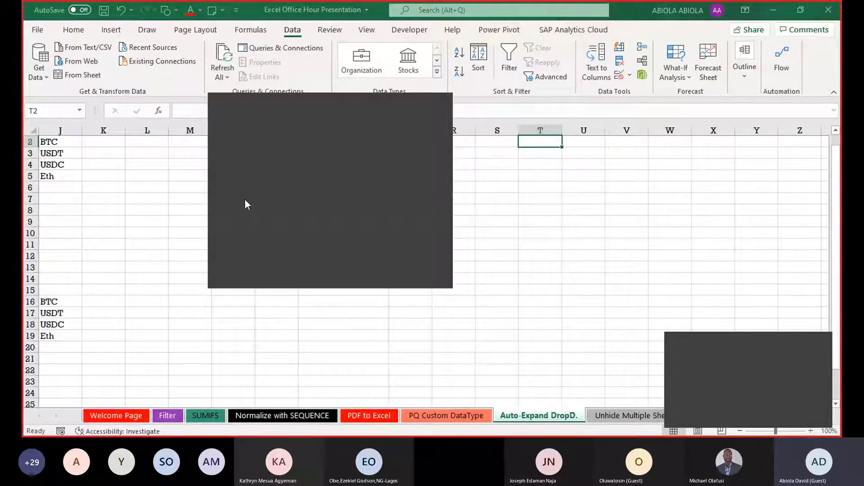
{"action": "left_click", "coordinate": [255, 210]}
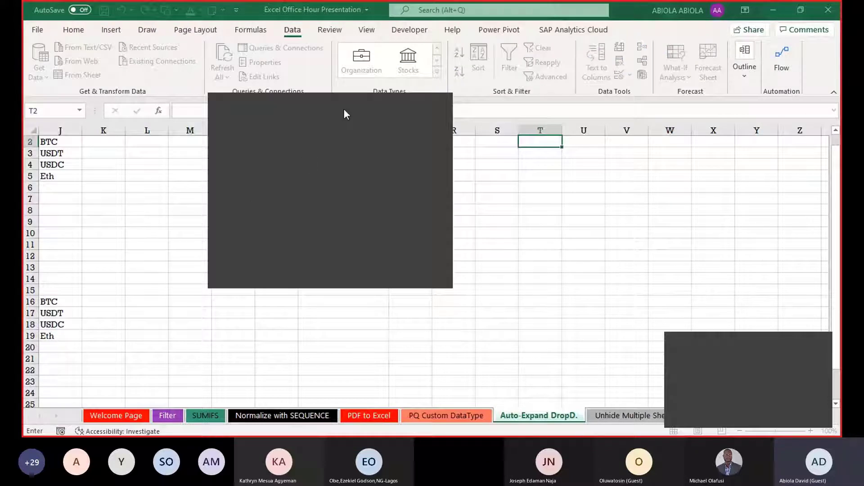
{"action": "left_click_drag", "start_coordinate": [347, 107], "coordinate": [142, 137]}
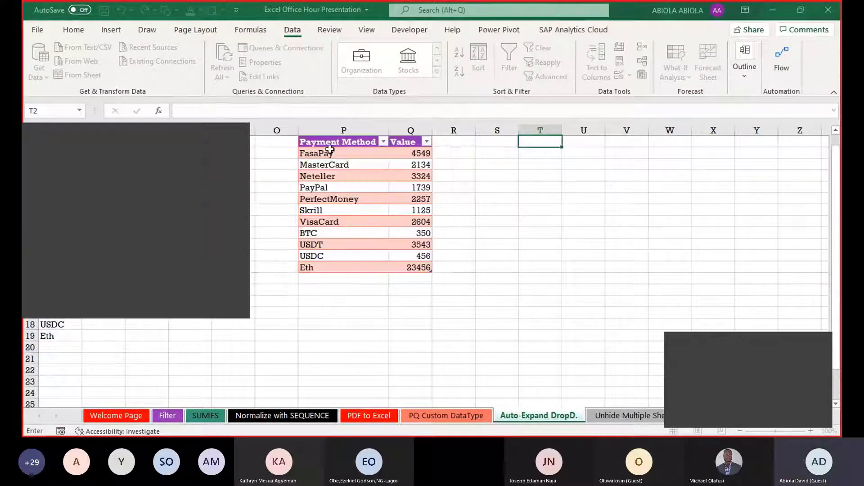
{"action": "left_click", "coordinate": [331, 133]}
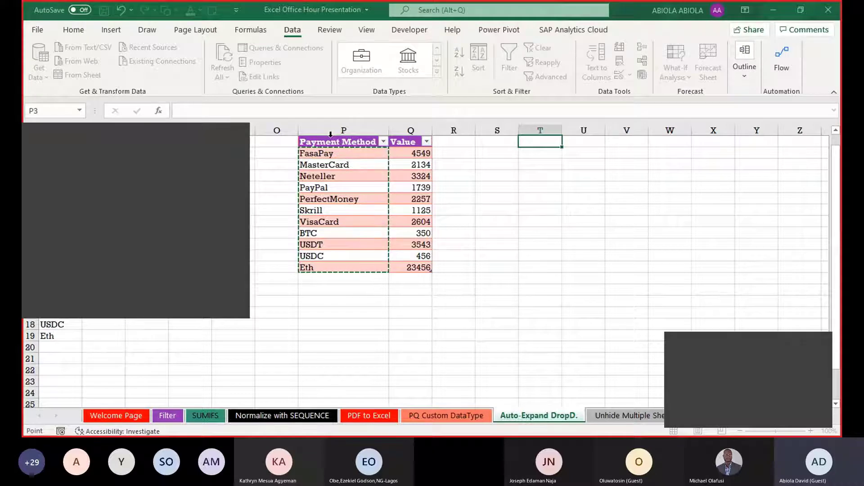
{"action": "key", "text": "Return"}
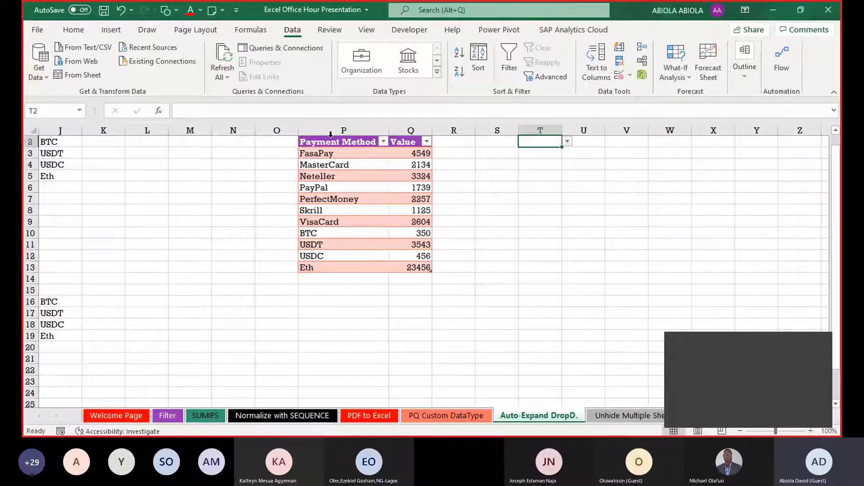
- Choose PayPal from the dropdown in T2 and widen column T
{"action": "key", "text": "alt+Down"}
{"action": "key", "text": "Down"}
{"action": "key", "text": "Down"}
{"action": "key", "text": "Down"}
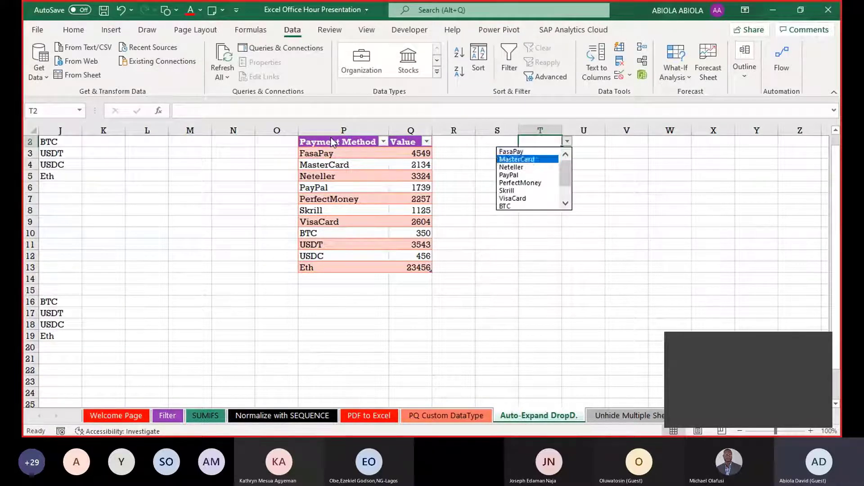
{"action": "key", "text": "Return"}
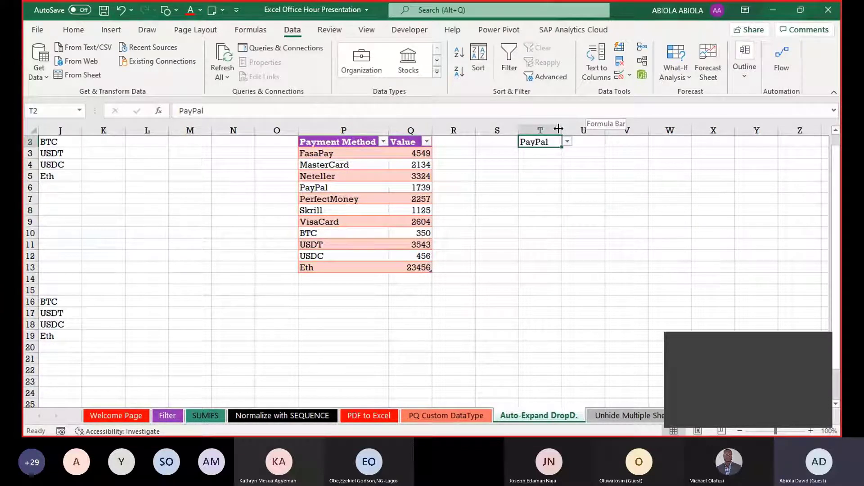
{"action": "left_click_drag", "start_coordinate": [558, 129], "coordinate": [607, 130]}
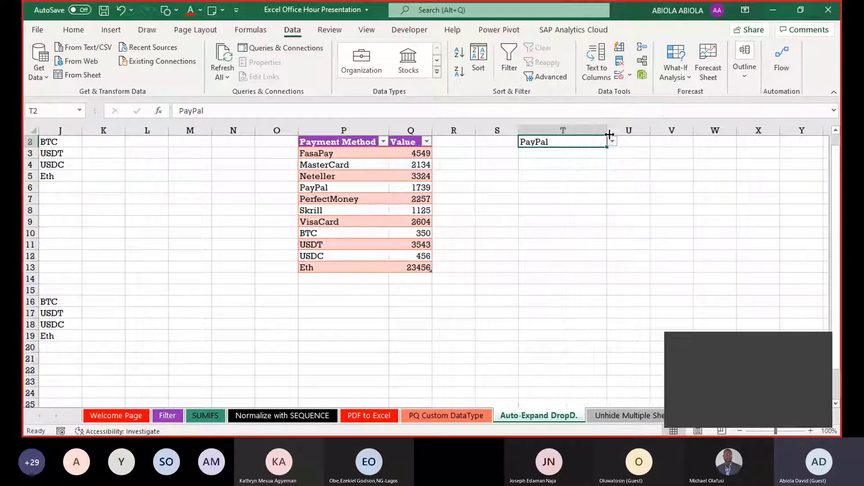
{"action": "left_click", "coordinate": [617, 143]}
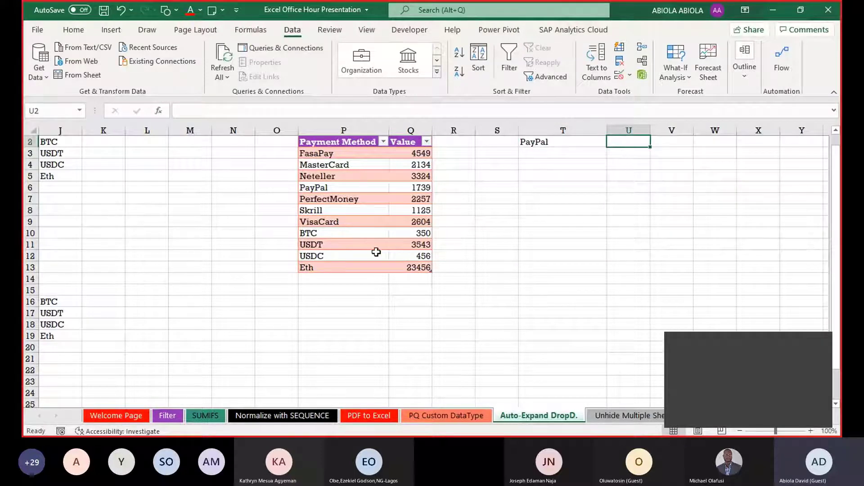
- Compare the last entries of the T2 dropdown with the last row of the copied payment table
{"action": "left_click", "coordinate": [341, 270]}
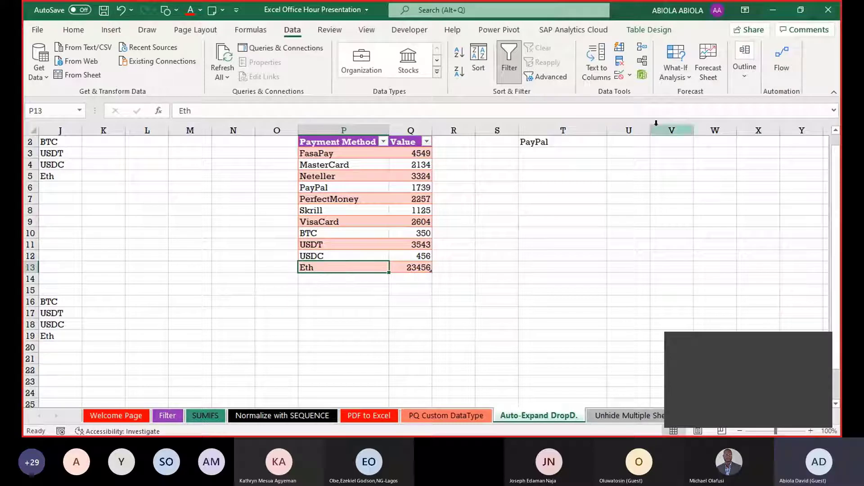
{"action": "left_click", "coordinate": [589, 143]}
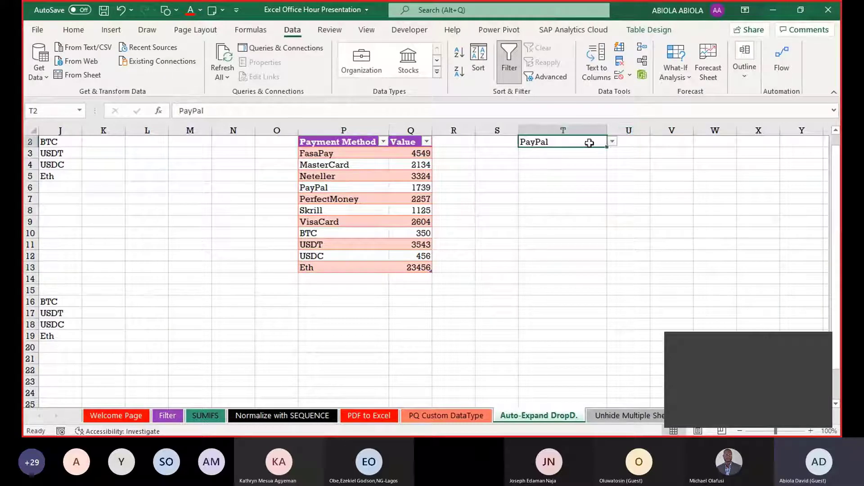
{"action": "left_click", "coordinate": [612, 142]}
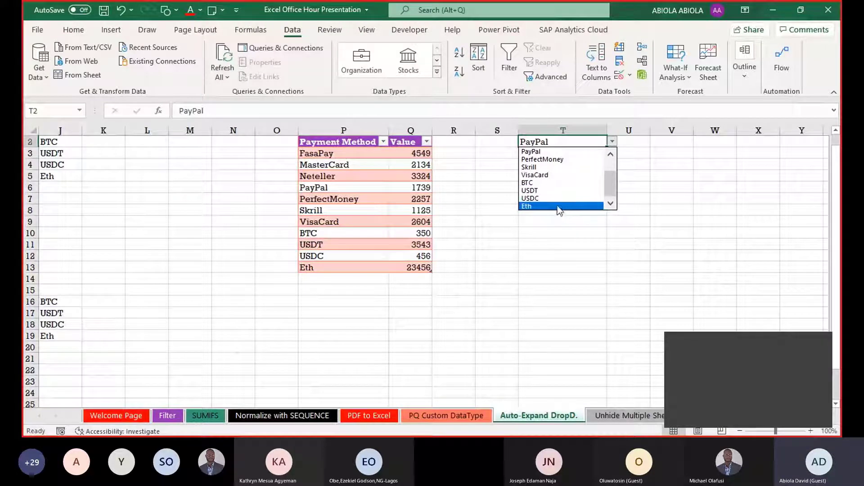
{"action": "left_click", "coordinate": [312, 278]}
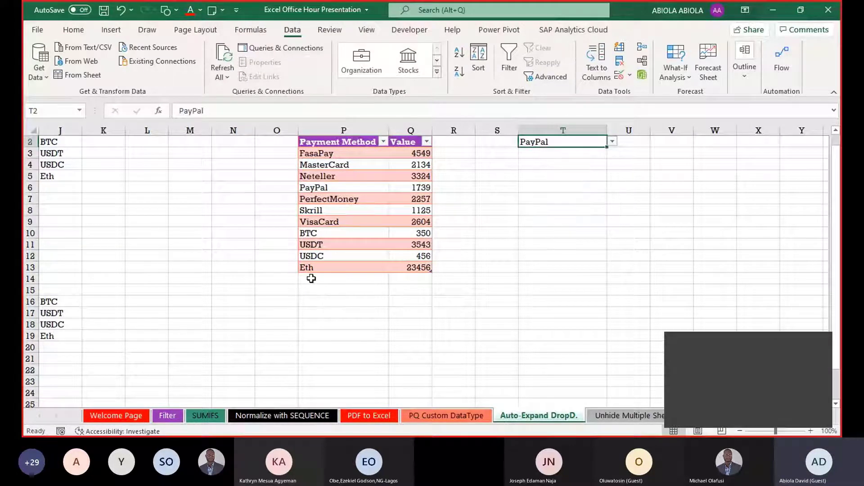
- Add a new row below Eth in the copied table with payment method Naira and value 4564567
{"action": "left_click", "coordinate": [311, 279]}
{"action": "type", "text": "Nai"}
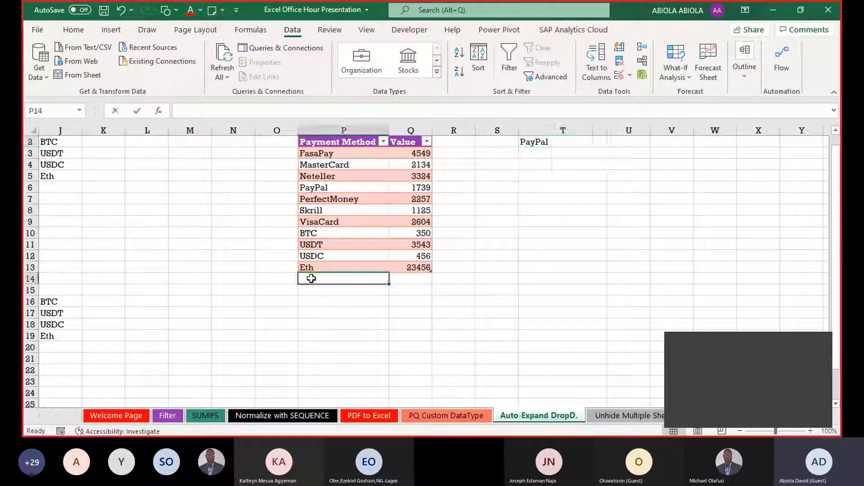
{"action": "type", "text": "ra"}
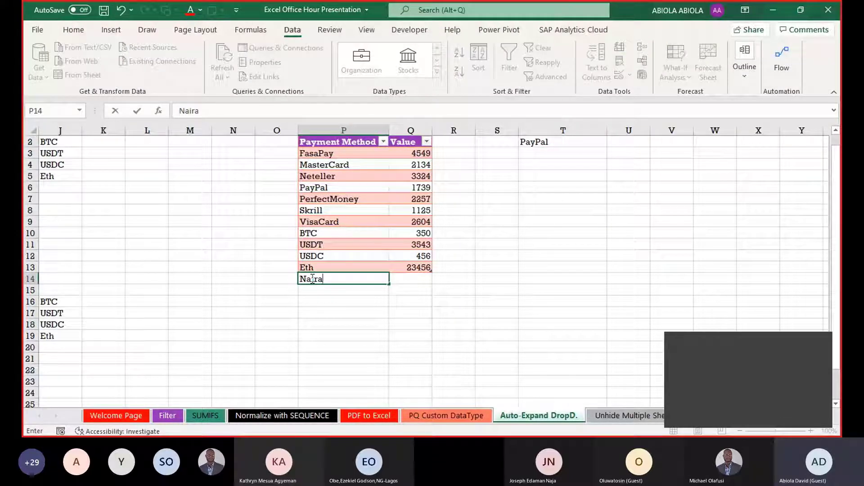
{"action": "key", "text": "Tab"}
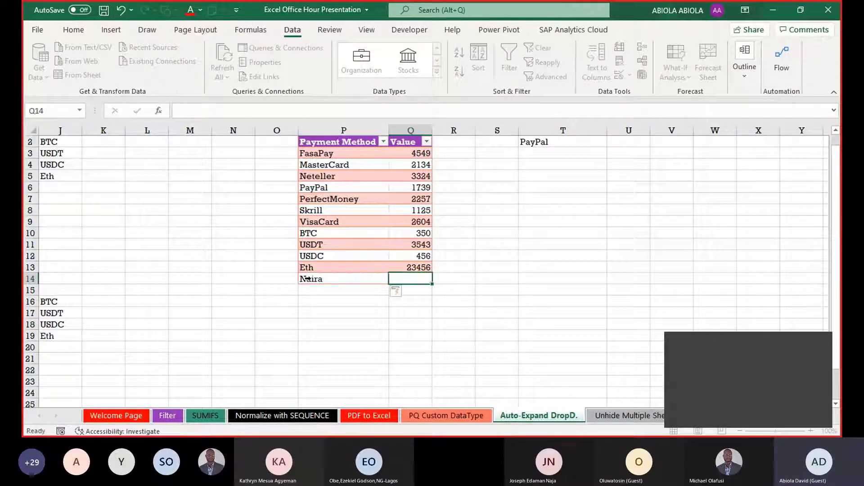
{"action": "type", "text": "4564567"}
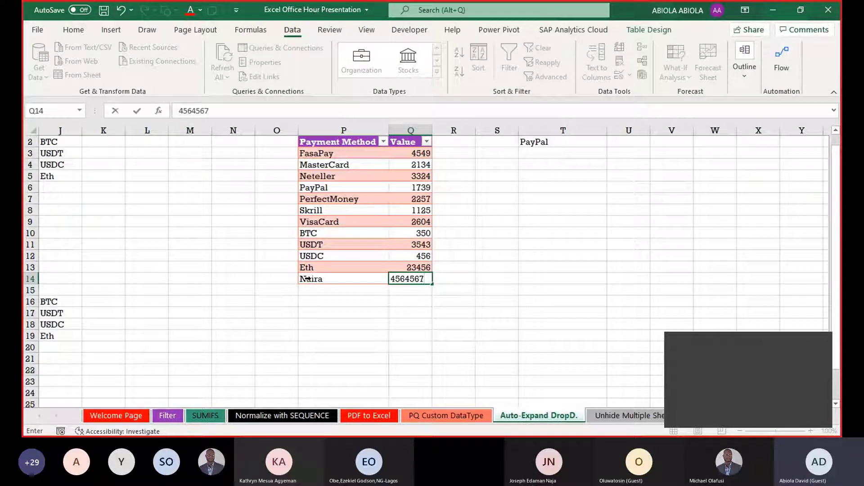
{"action": "key", "text": "Return"}
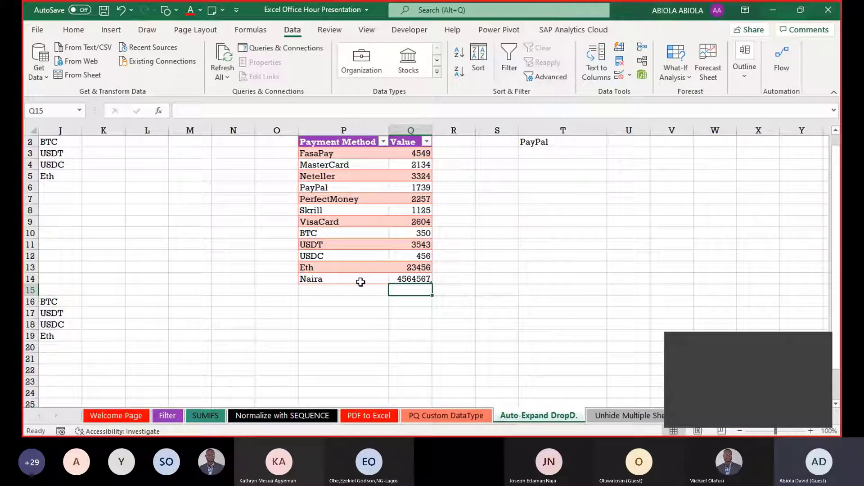
{"action": "left_click", "coordinate": [411, 323]}
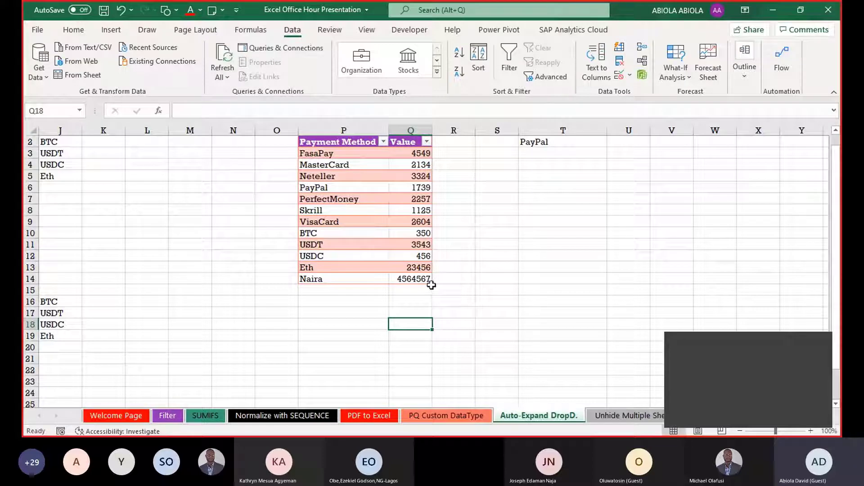
- Check the last entries of the T2 dropdown for the Naira payment method
{"action": "left_click", "coordinate": [561, 142]}
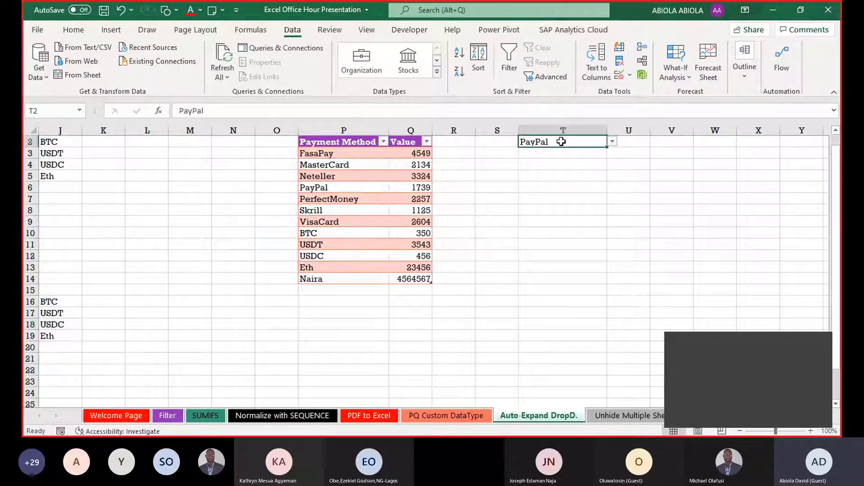
{"action": "left_click", "coordinate": [612, 142]}
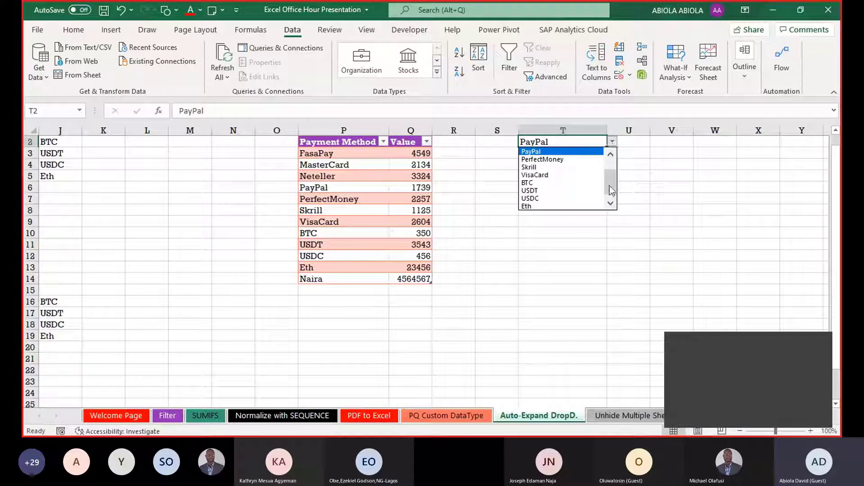
{"action": "left_click_drag", "start_coordinate": [610, 187], "coordinate": [613, 216]}
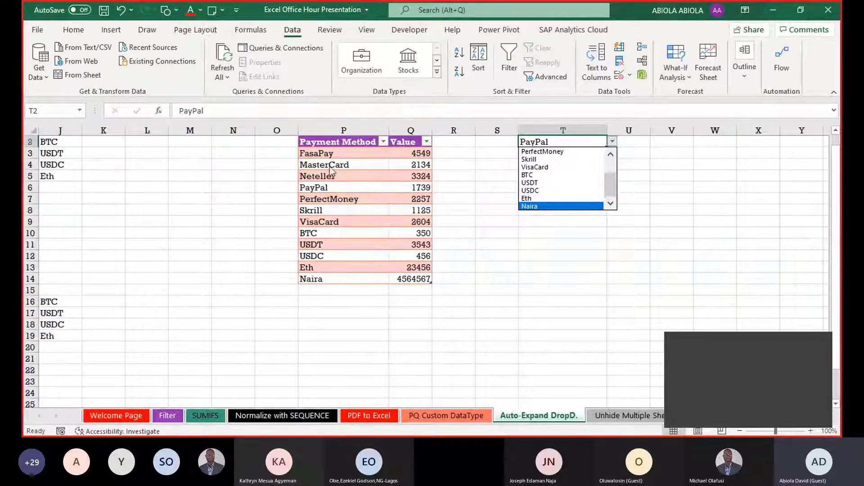
{"action": "key", "text": "Escape"}
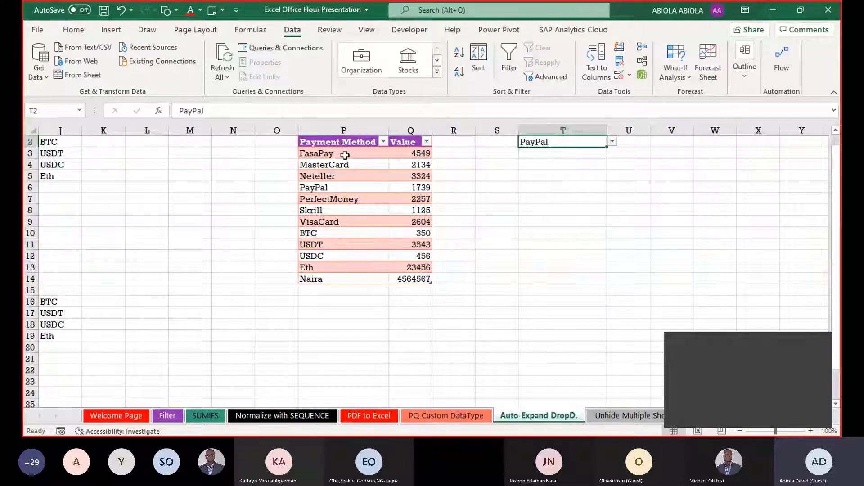
- Create a name from the payment methods in P3:P14, using the top row of the selection
{"action": "left_click_drag", "start_coordinate": [345, 155], "coordinate": [347, 281]}
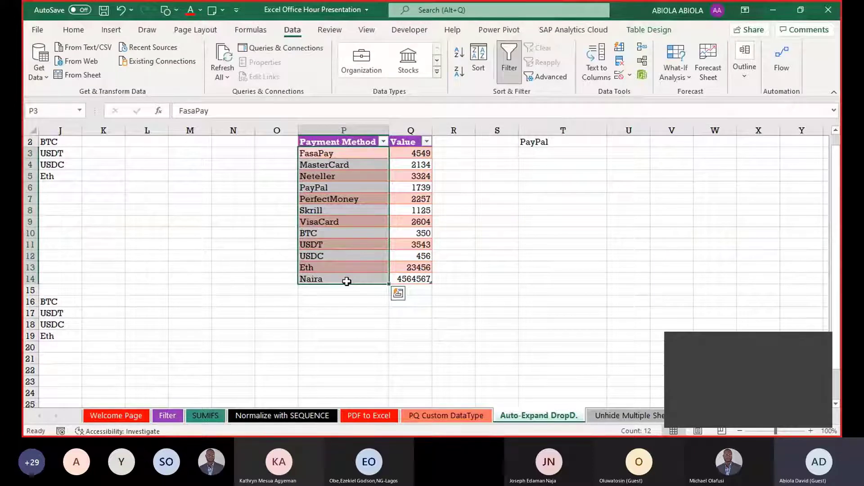
{"action": "key", "text": "ctrl+shift+F3"}
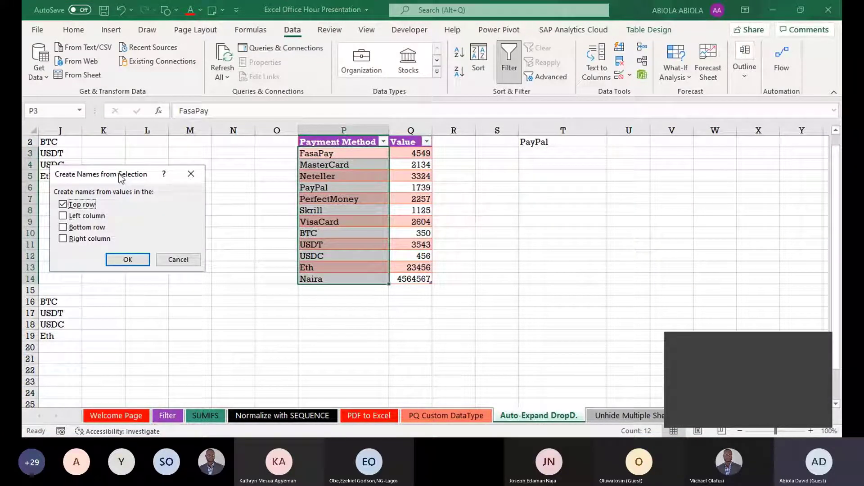
{"action": "left_click_drag", "start_coordinate": [121, 178], "coordinate": [547, 184]}
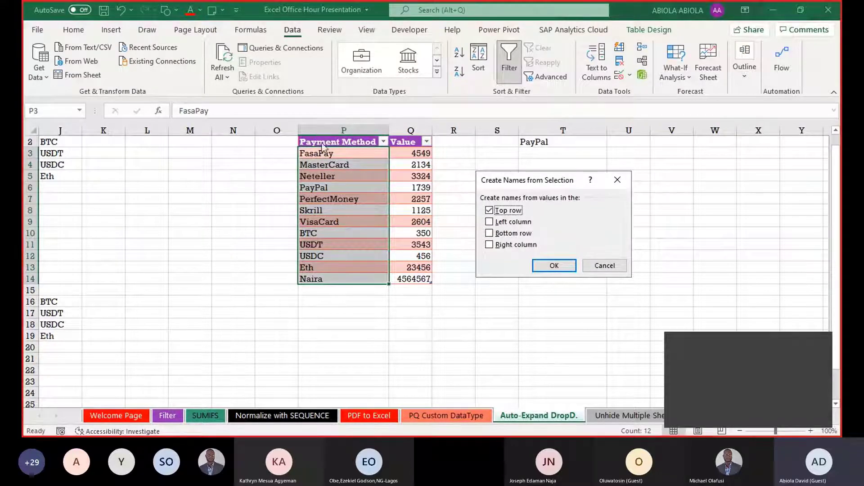
{"action": "left_click", "coordinate": [561, 269]}
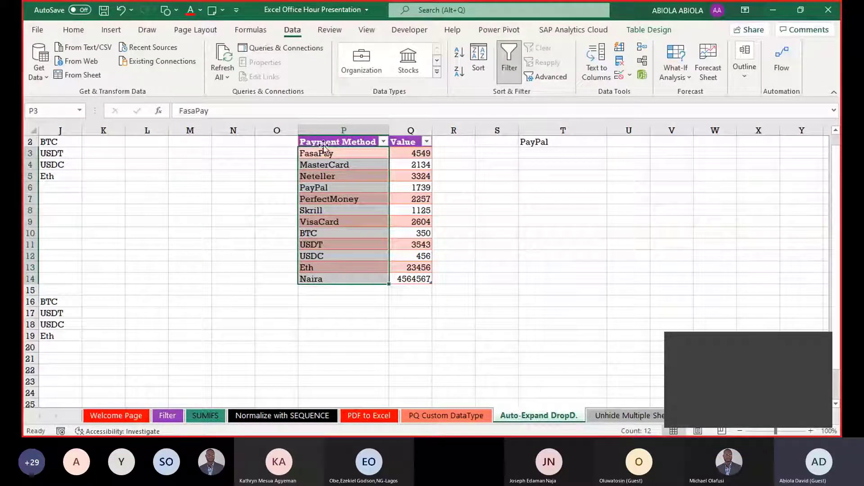
- Review the workbook's list of defined names
{"action": "left_click", "coordinate": [546, 143]}
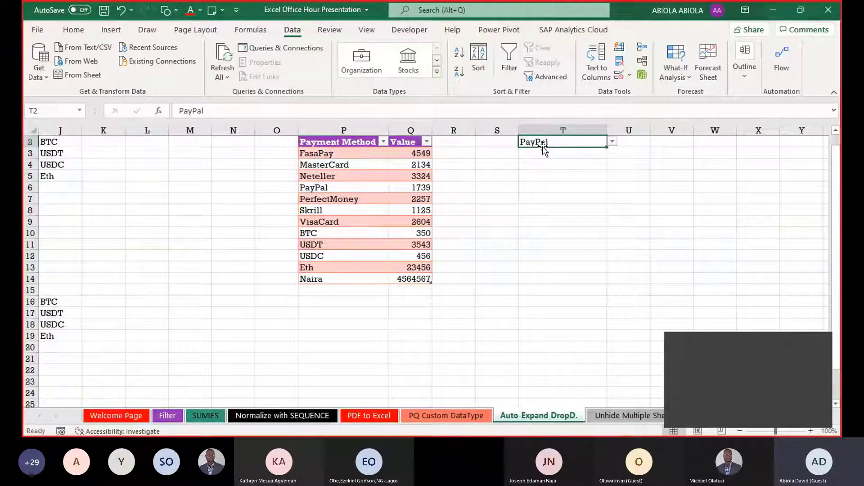
{"action": "left_click", "coordinate": [80, 113]}
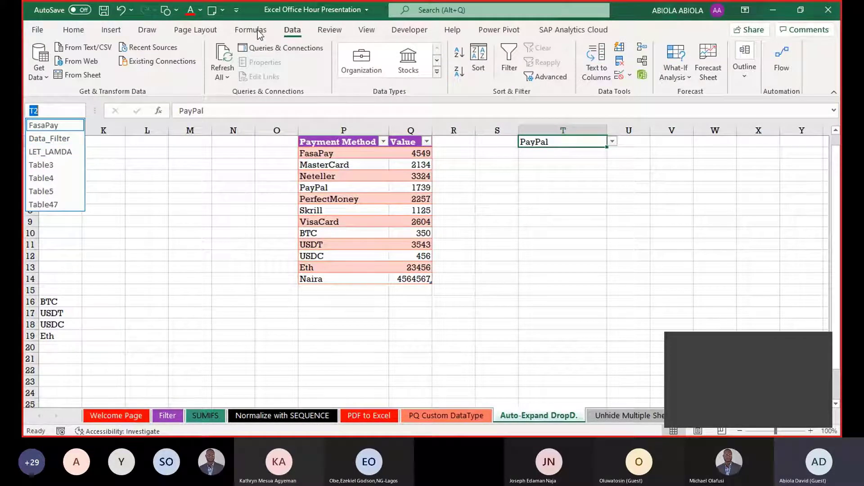
{"action": "key", "text": "Escape"}
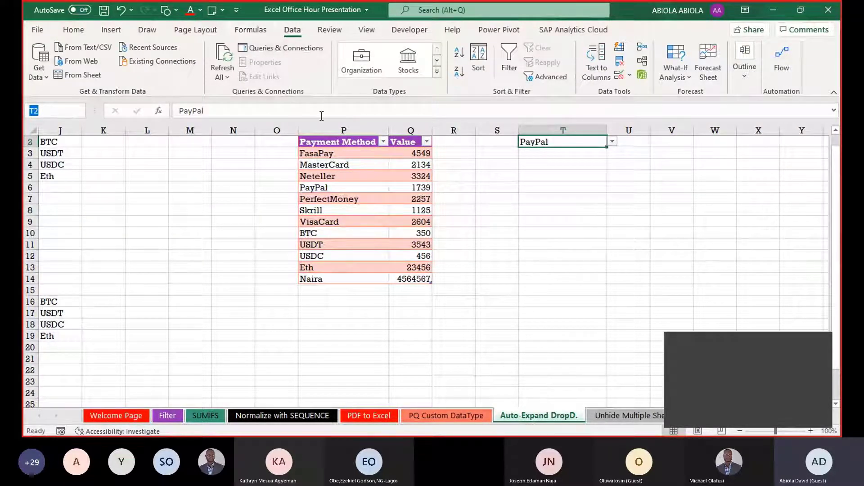
{"action": "key", "text": "Escape"}
- Name the Payment Method column including its header, P2:P14, sample and select the range by that name
{"action": "left_click_drag", "start_coordinate": [337, 144], "coordinate": [346, 280]}
{"action": "left_click", "coordinate": [47, 110]}
{"action": "type", "text": "sample"}
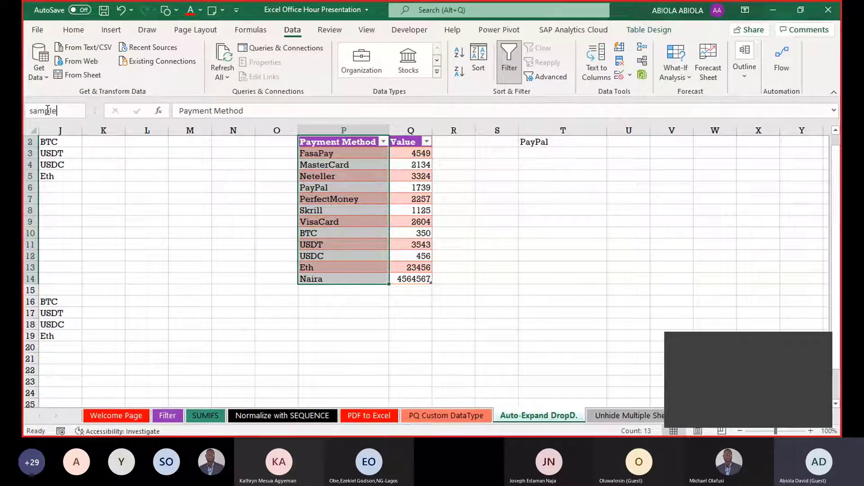
{"action": "key", "text": "Return"}
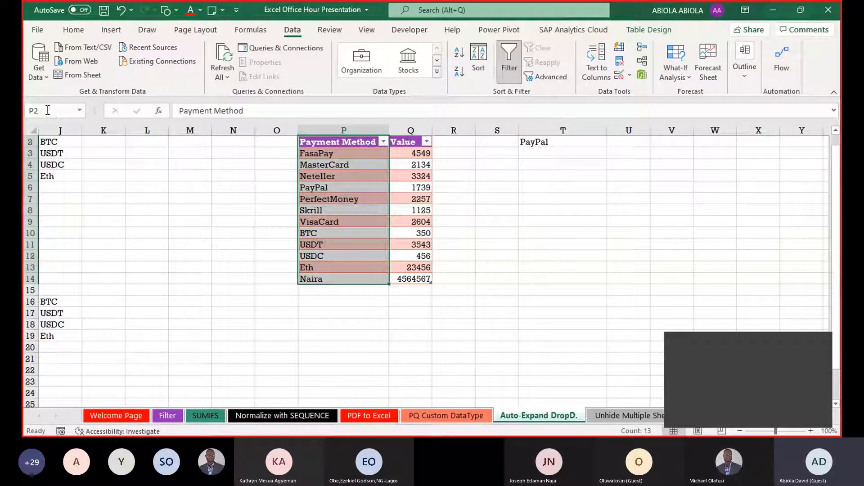
{"action": "left_click", "coordinate": [309, 210]}
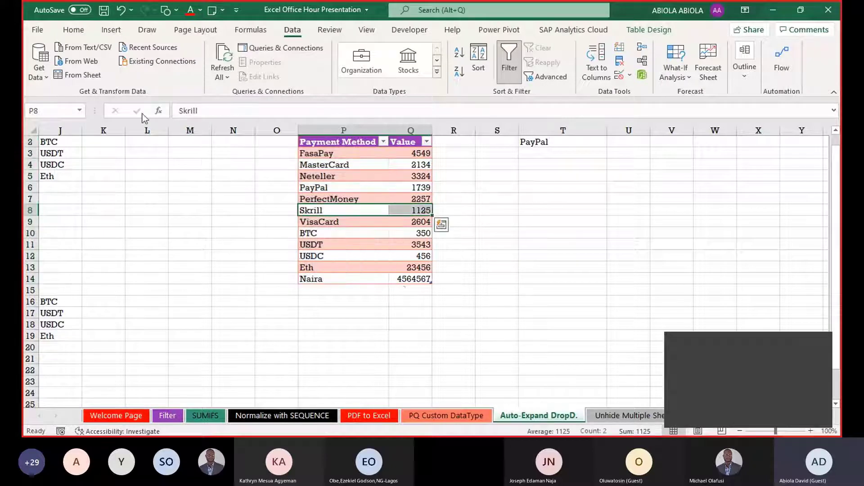
{"action": "left_click", "coordinate": [83, 112]}
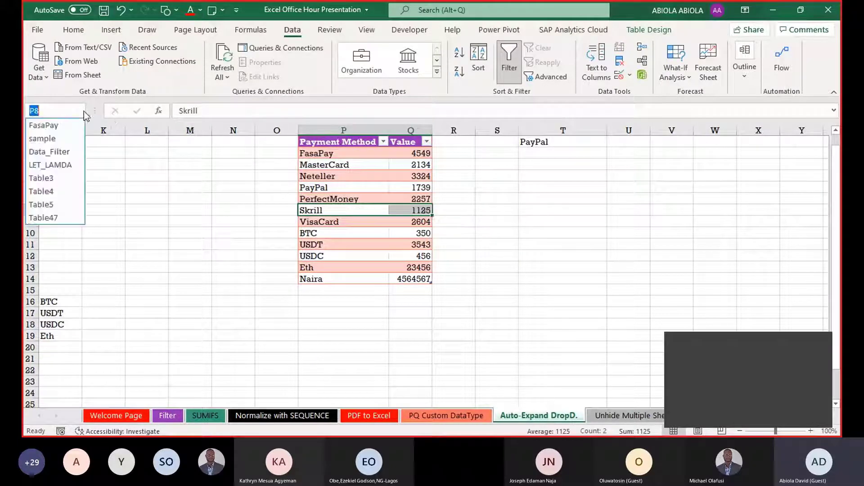
{"action": "left_click", "coordinate": [49, 140]}
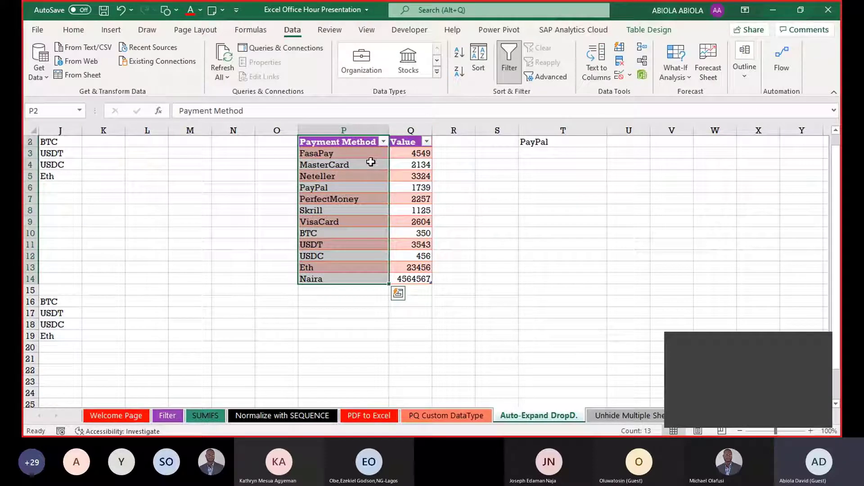
- Name the payment methods without the header, P3:P14, SampleNew and select the range by that name
{"action": "left_click_drag", "start_coordinate": [354, 153], "coordinate": [361, 281]}
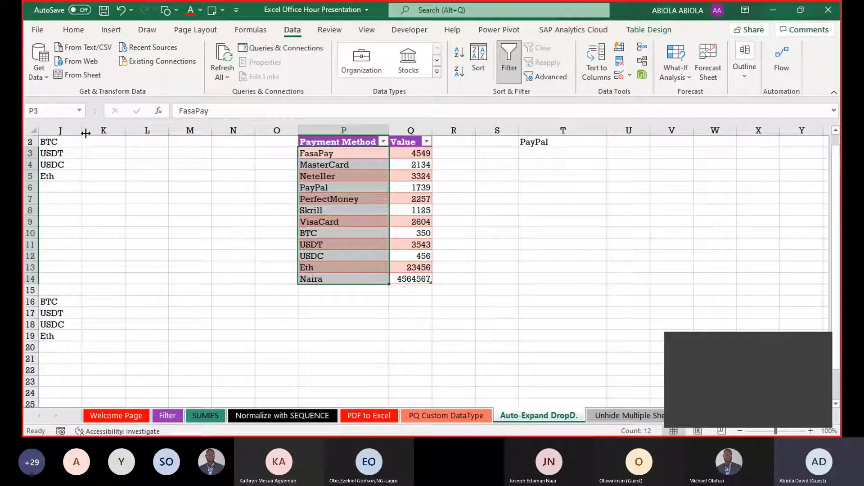
{"action": "left_click", "coordinate": [50, 110]}
{"action": "type", "text": "Samp"}
{"action": "type", "text": "leNew"}
{"action": "key", "text": "Return"}
{"action": "left_click", "coordinate": [171, 198]}
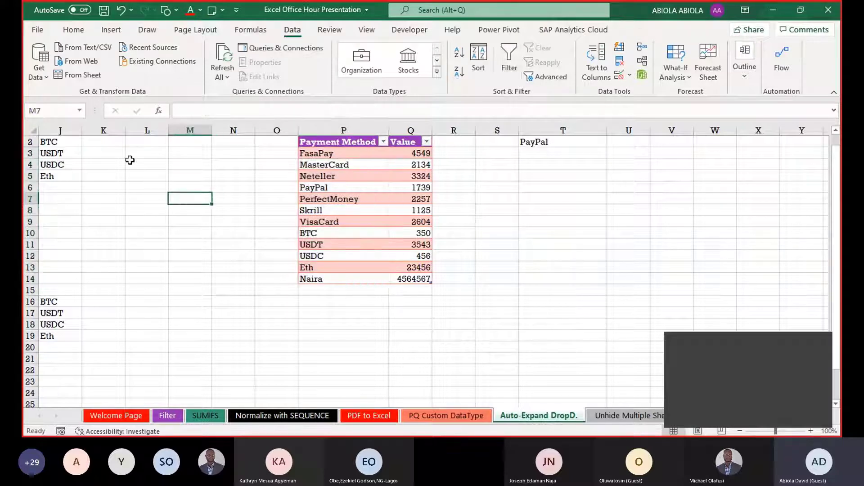
{"action": "left_click", "coordinate": [79, 110]}
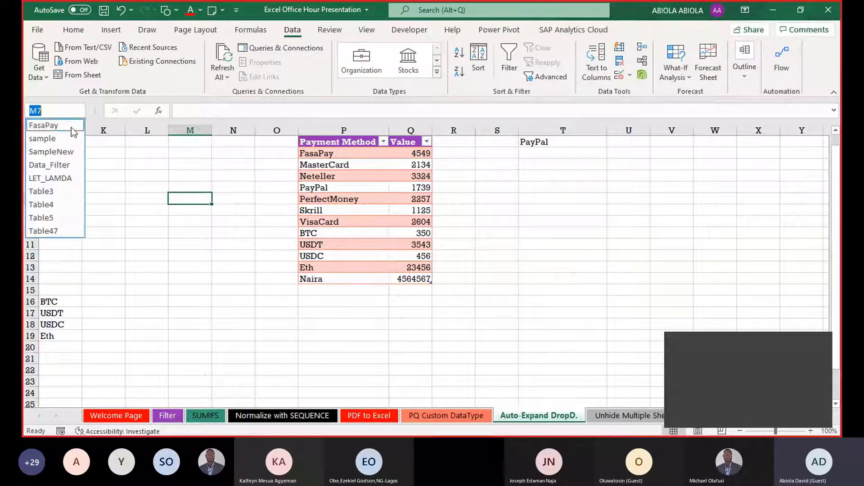
{"action": "left_click", "coordinate": [63, 150]}
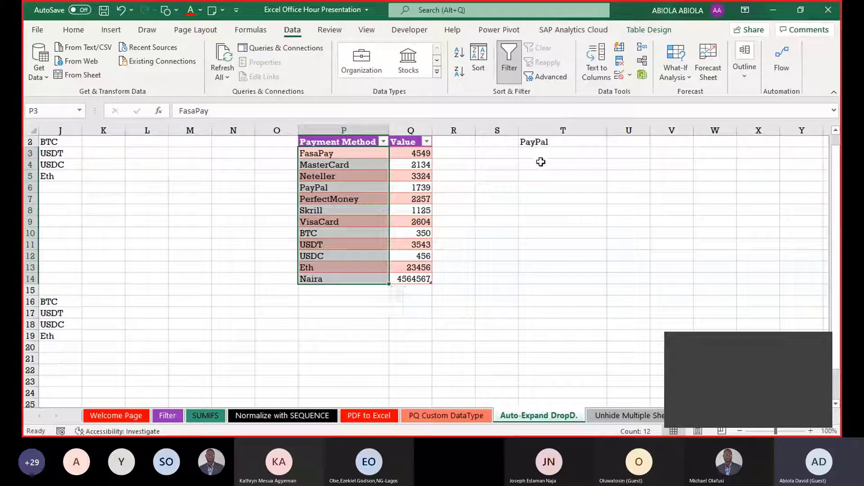
- Add a data validation list to cell T6 offering the copied table's payment methods
{"action": "left_click", "coordinate": [549, 185]}
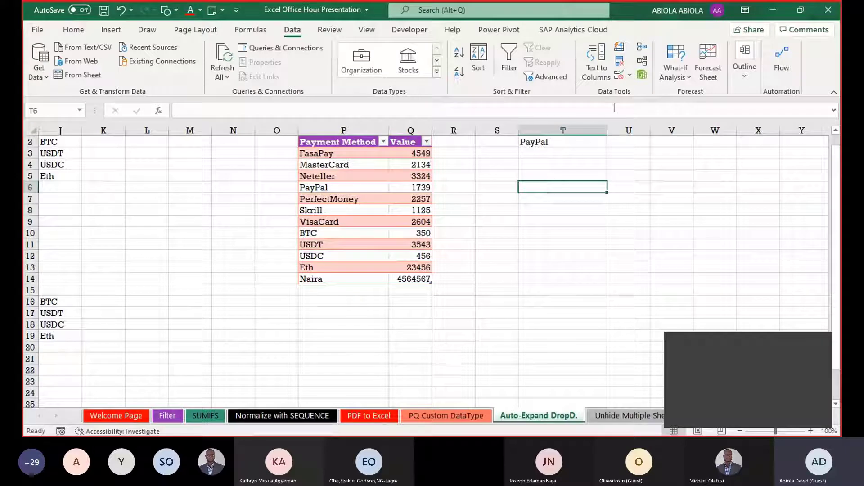
{"action": "left_click", "coordinate": [624, 77]}
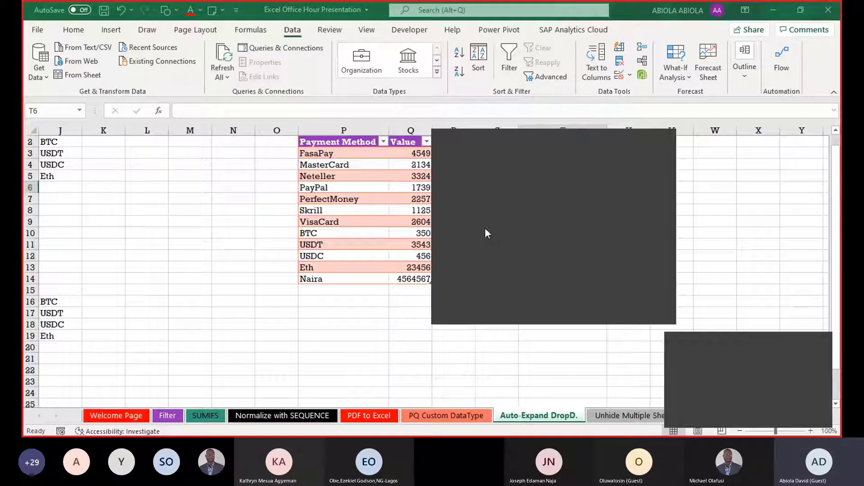
{"action": "left_click", "coordinate": [478, 252]}
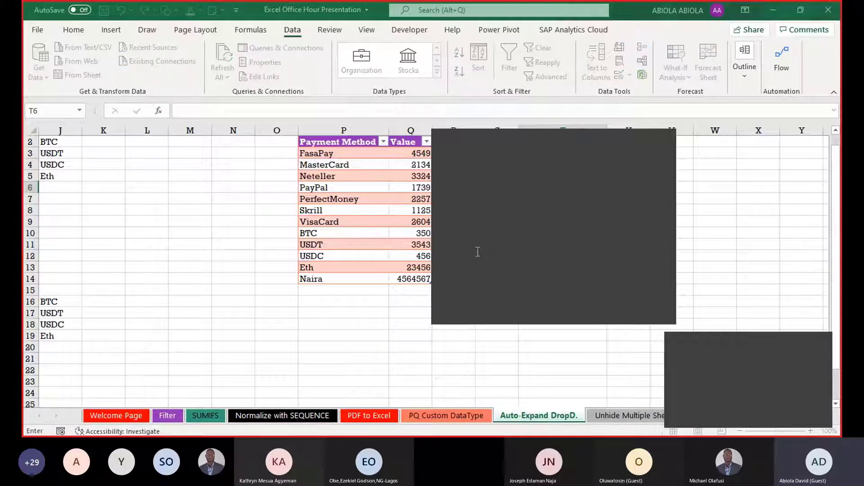
{"action": "key", "text": "Return"}
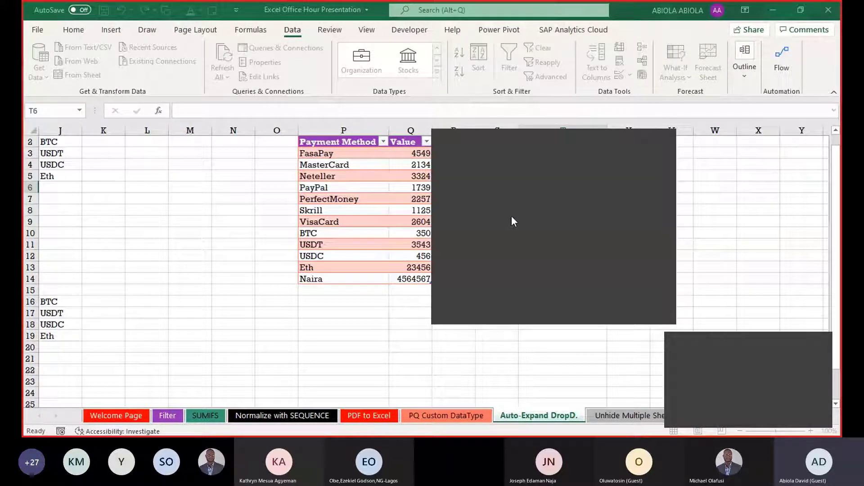
{"action": "type", "text": "="}
{"action": "key", "text": "Escape"}
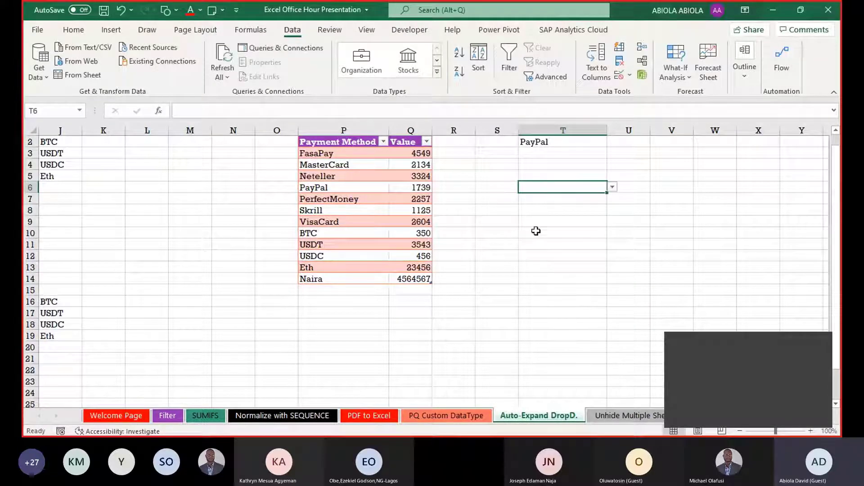
- Check the last entries of the T6 dropdown against the copied payment table
{"action": "left_click", "coordinate": [612, 187]}
{"action": "left_click_drag", "start_coordinate": [615, 215], "coordinate": [610, 244]}
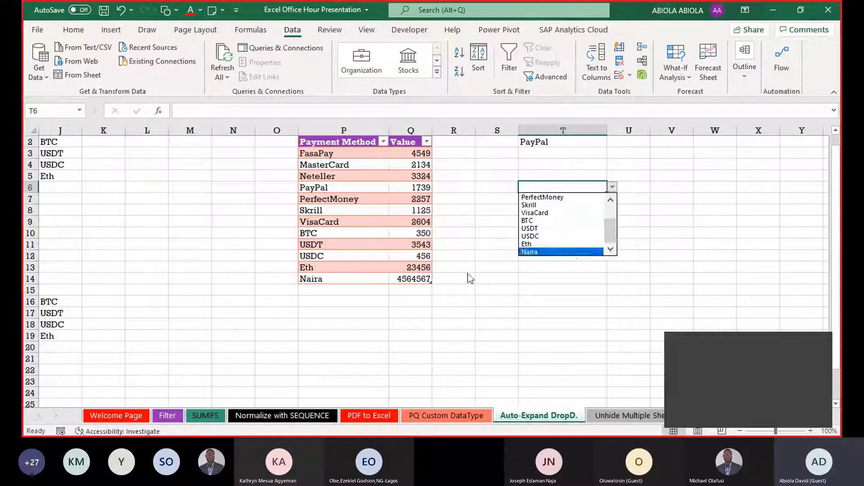
{"action": "key", "text": "Escape"}
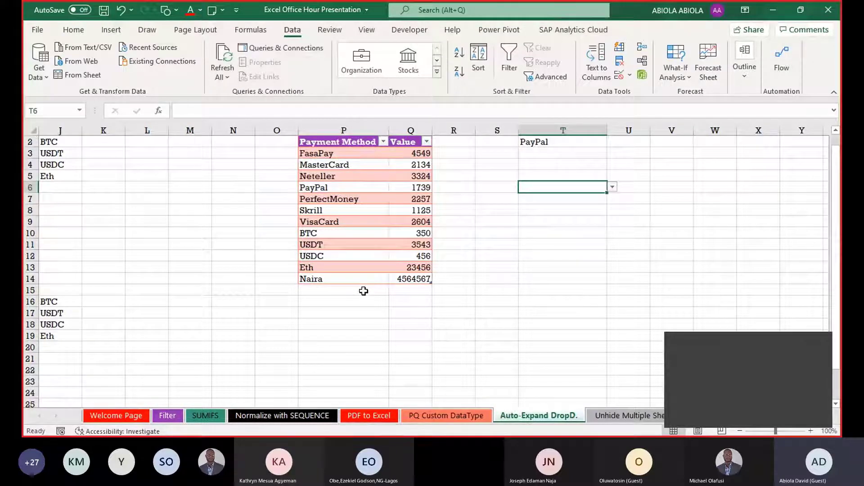
- Add a new row below Naira in the copied table with payment method GBP and value 345
{"action": "left_click", "coordinate": [364, 292]}
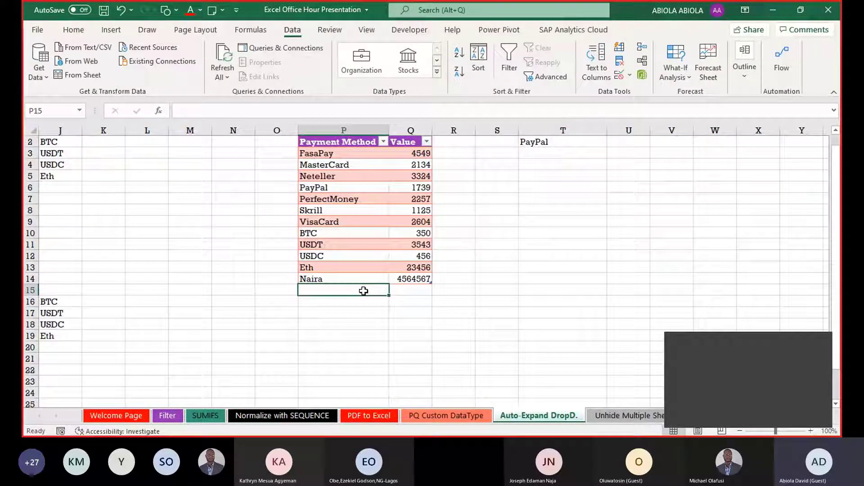
{"action": "type", "text": "GBP"}
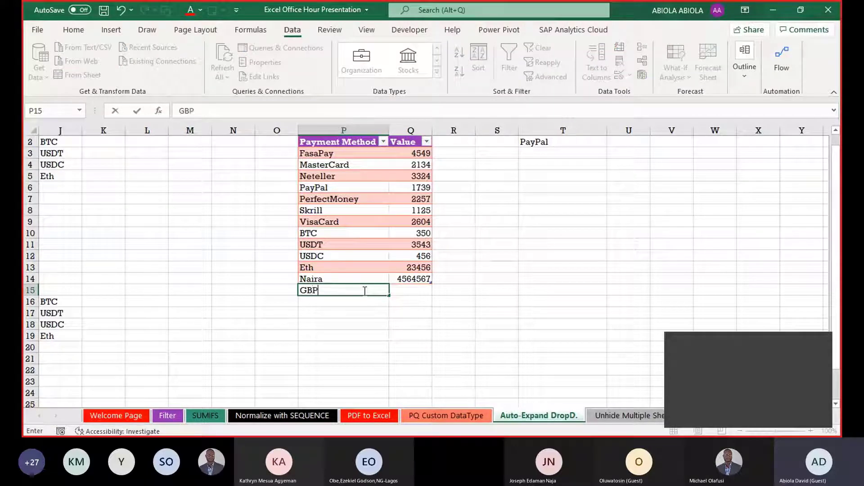
{"action": "key", "text": "Return"}
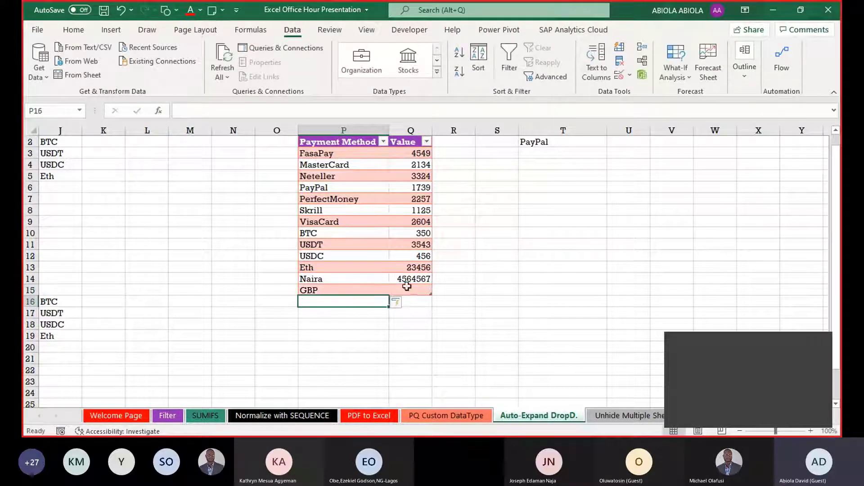
{"action": "type", "text": "45"}
{"action": "key", "text": "BackSpace"}
{"action": "key", "text": "BackSpace"}
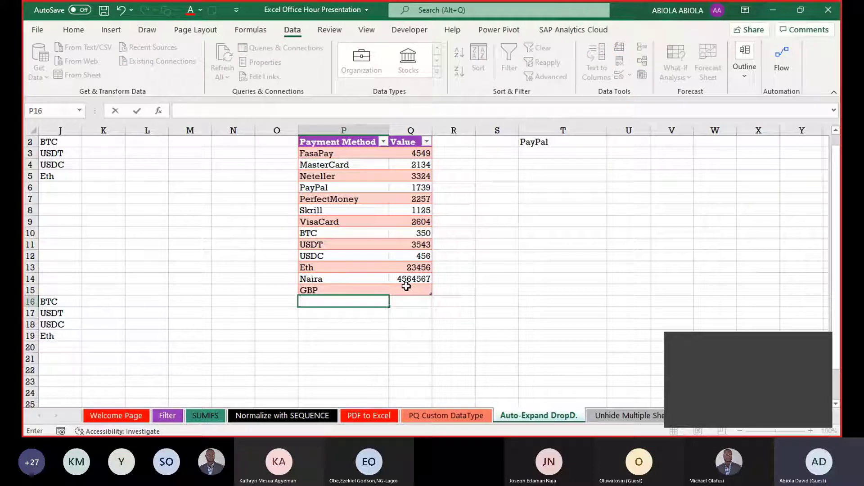
{"action": "left_click", "coordinate": [406, 286]}
{"action": "type", "text": "345"}
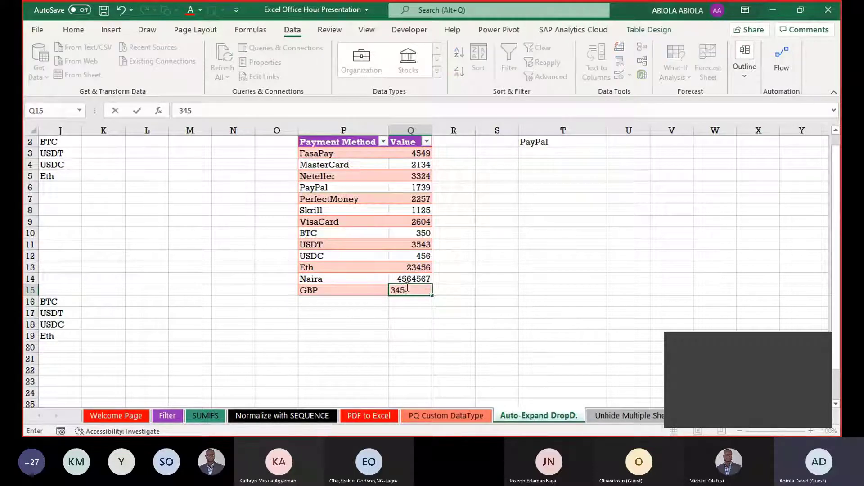
{"action": "key", "text": "Tab"}
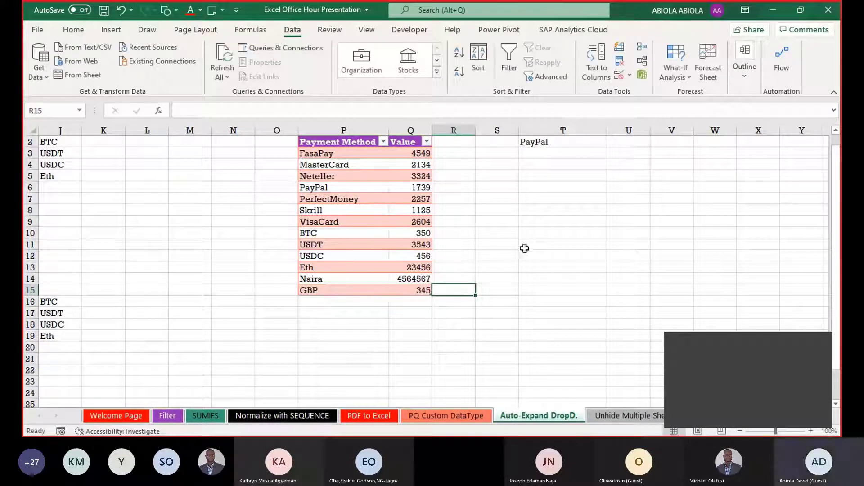
- Check the last entries of the T6 dropdown for the newly added payment method GBP
{"action": "left_click", "coordinate": [571, 210]}
{"action": "key", "text": "Up"}
{"action": "key", "text": "Up"}
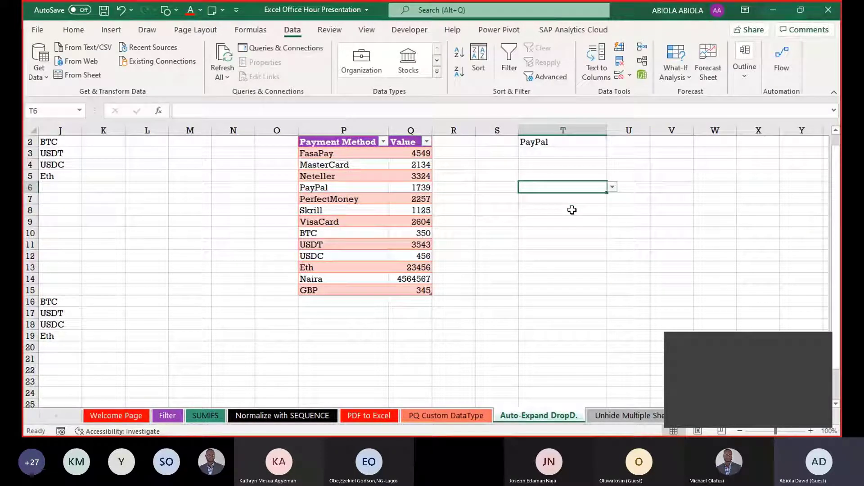
{"action": "key", "text": "alt+Down"}
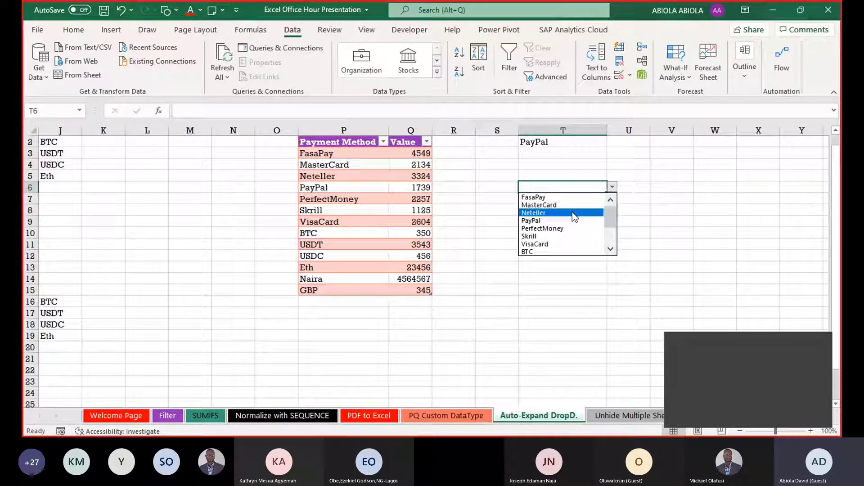
{"action": "scroll", "coordinate": [609, 218], "scroll_direction": "down", "scroll_amount": 2}
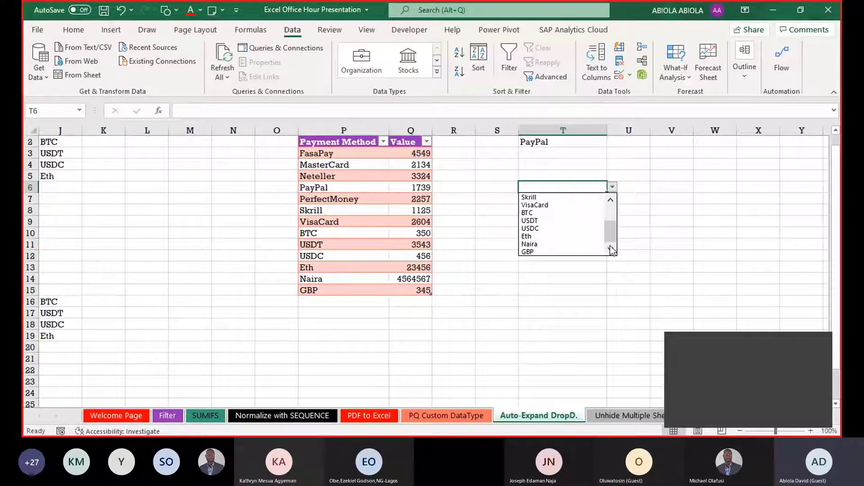
{"action": "left_click", "coordinate": [545, 254]}
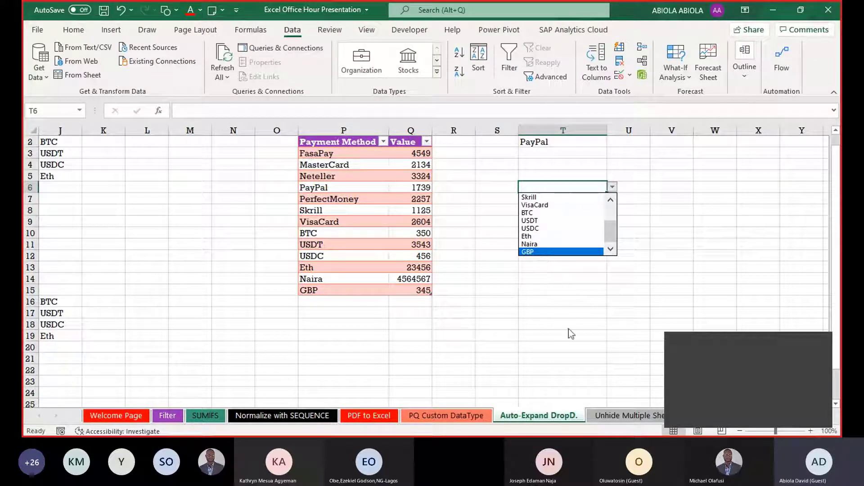
{"action": "left_click", "coordinate": [610, 412]}
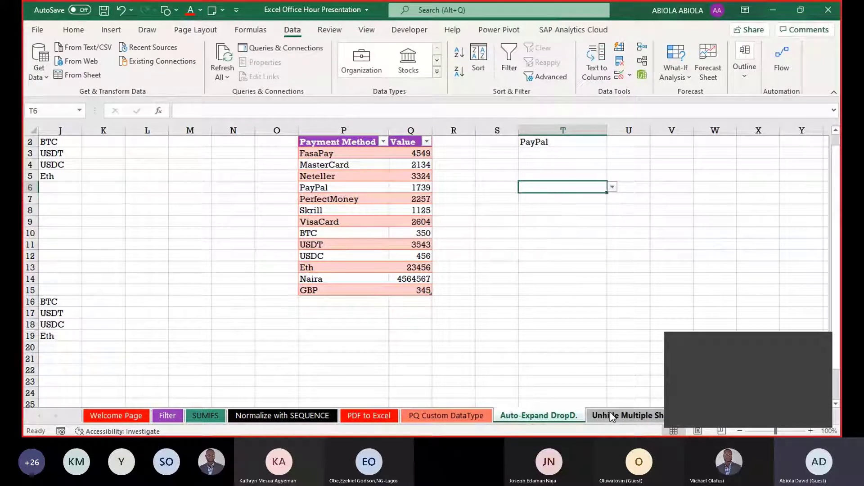
- Hide the PDF to Excel, PQ Custom DataType and Auto-Expand DropD. sheets together
{"action": "left_click", "coordinate": [609, 412]}
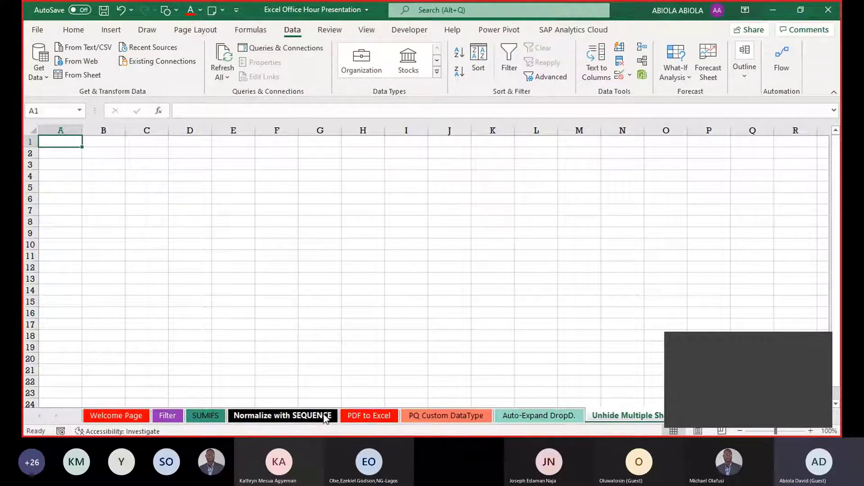
{"action": "left_click", "coordinate": [355, 415]}
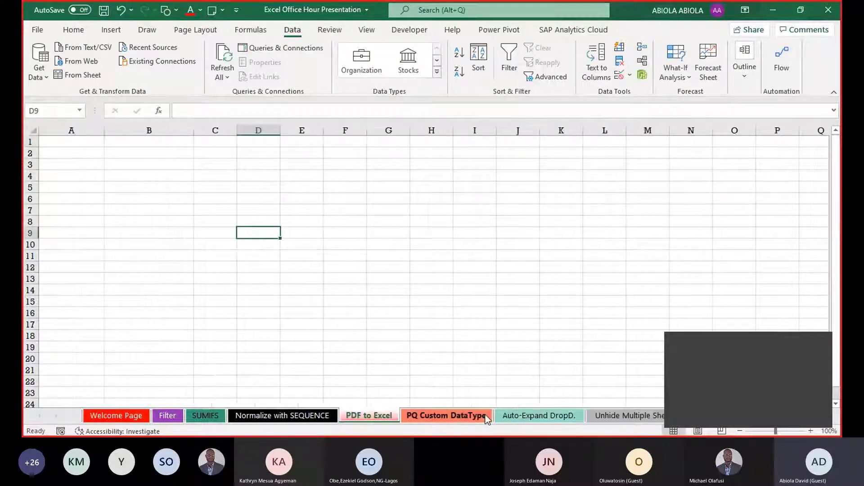
{"action": "left_click", "coordinate": [535, 416], "text": "shift"}
{"action": "right_click", "coordinate": [535, 418]}
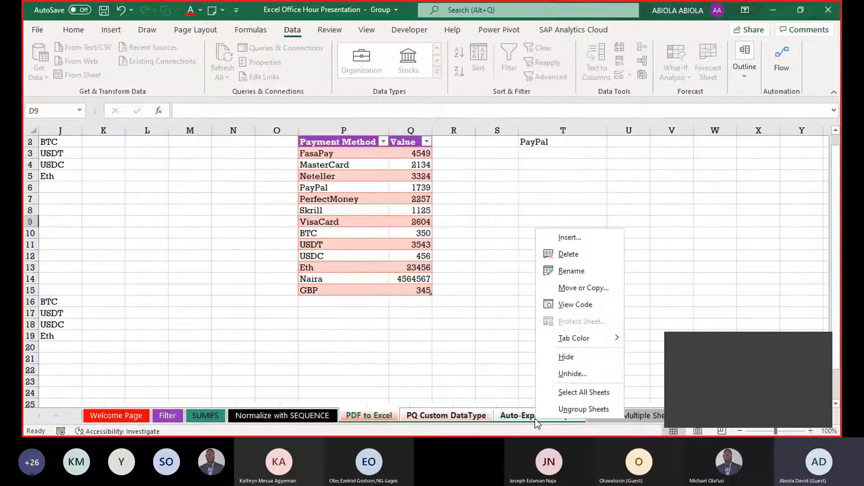
{"action": "left_click", "coordinate": [561, 358]}
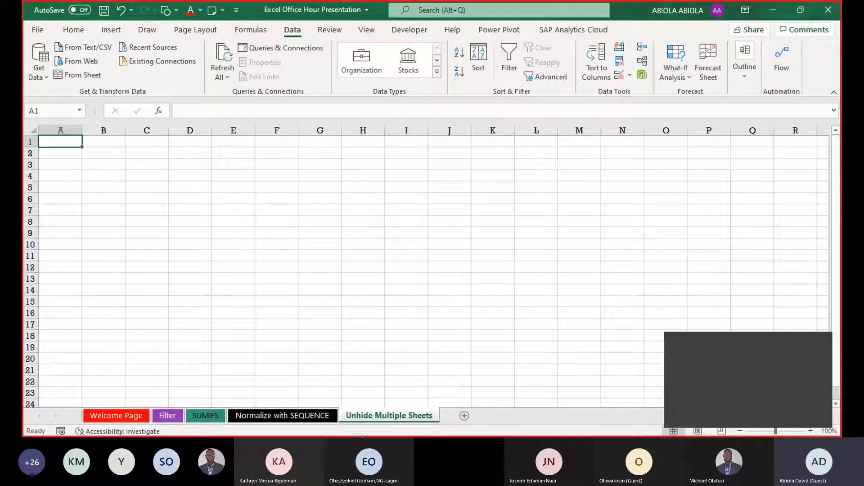
- Unhide the PDF to Excel, PQ Custom DataType, Auto-Expand DropD. and Report sheets in one go
{"action": "right_click", "coordinate": [359, 414]}
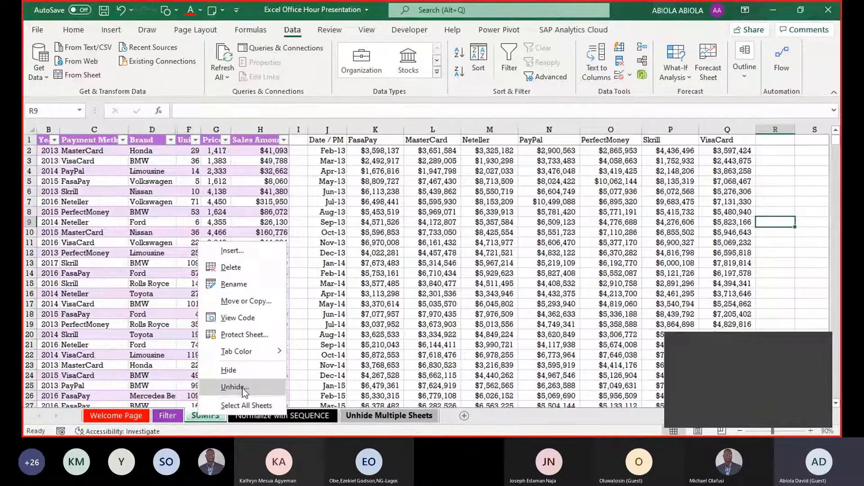
{"action": "left_click", "coordinate": [241, 386]}
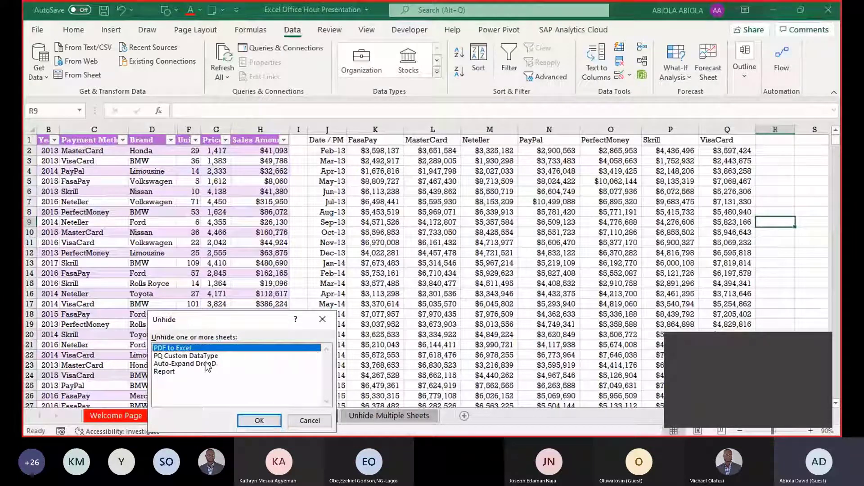
{"action": "left_click", "coordinate": [177, 356]}
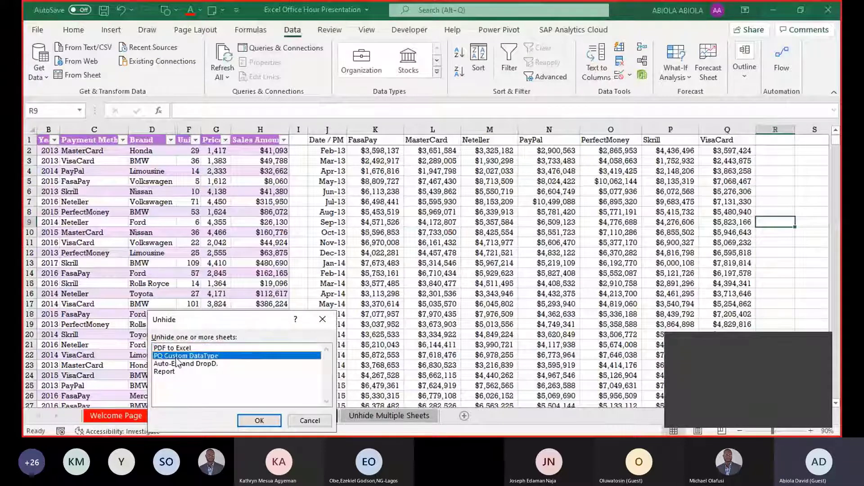
{"action": "left_click", "coordinate": [182, 364]}
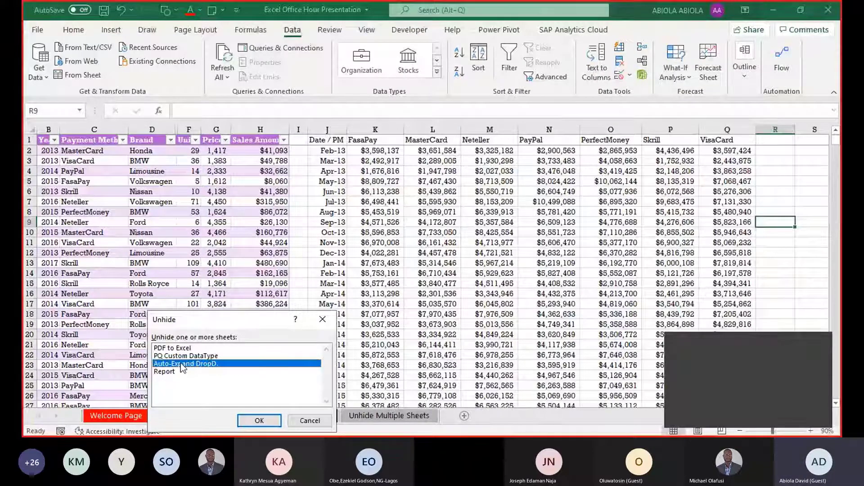
{"action": "left_click", "coordinate": [173, 348]}
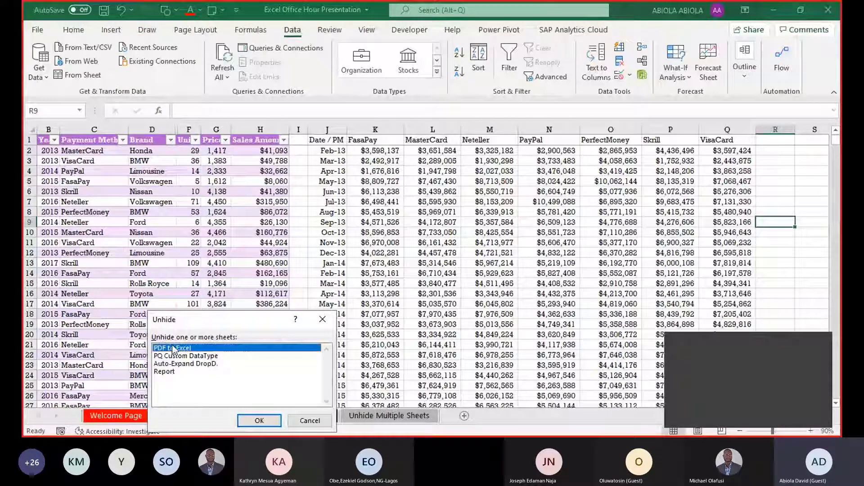
{"action": "left_click", "coordinate": [173, 372], "text": "ctrl"}
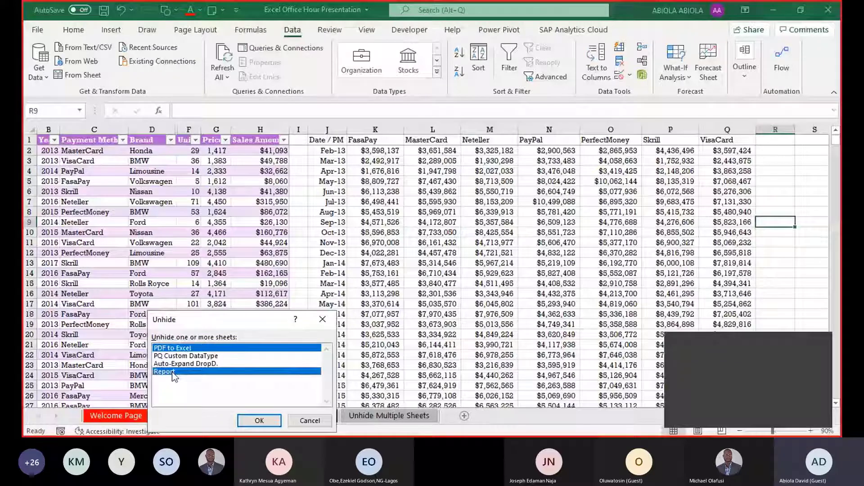
{"action": "left_click", "coordinate": [171, 350]}
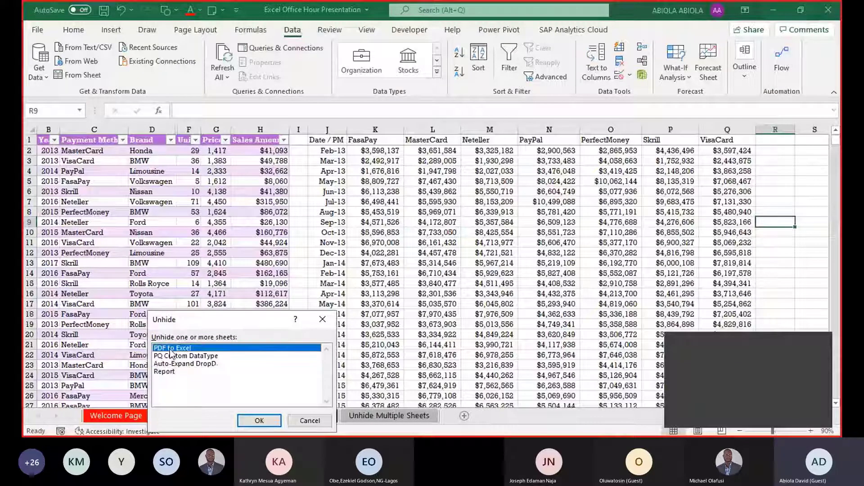
{"action": "left_click", "coordinate": [171, 371], "text": "shift"}
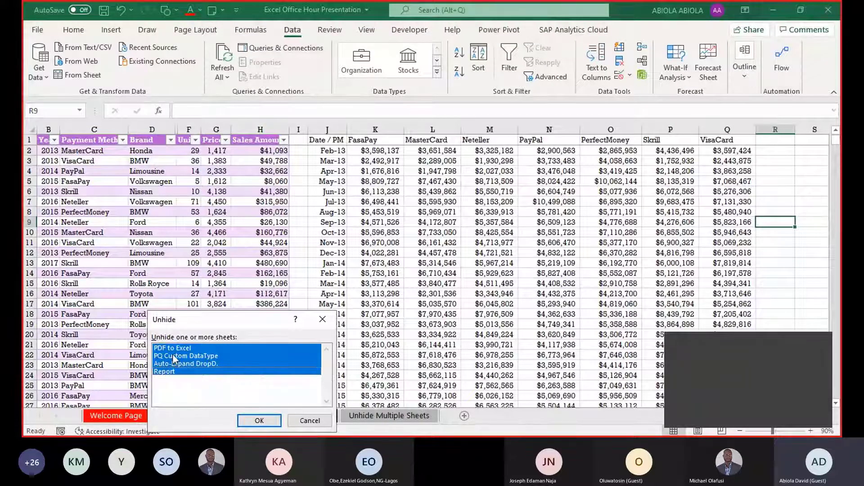
{"action": "left_click", "coordinate": [248, 422]}
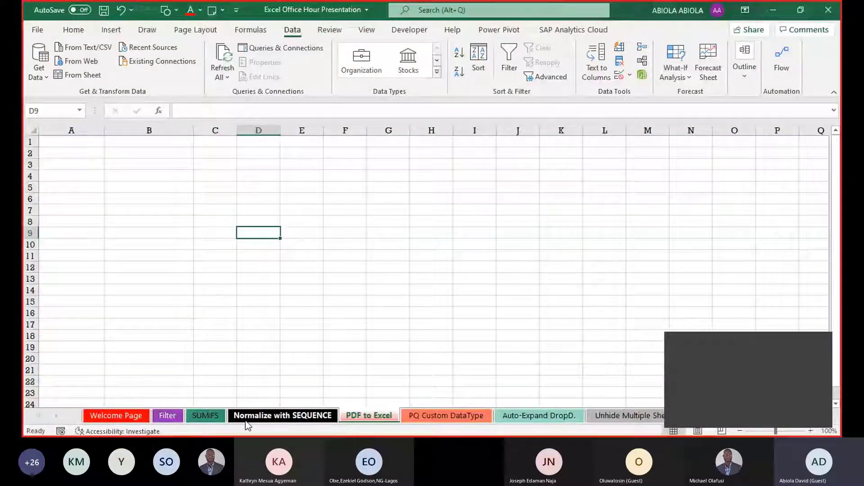
- Look through the PQ Custom DataType, Auto-Expand DropD. and Unhide Multiple Sheets worksheets and return to the Welcome Page
{"action": "left_click", "coordinate": [470, 418]}
{"action": "left_click", "coordinate": [538, 416]}
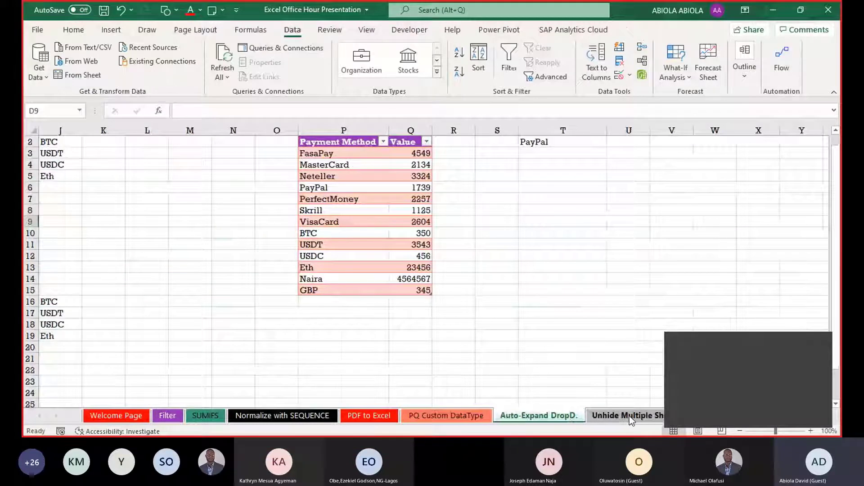
{"action": "left_click", "coordinate": [629, 416]}
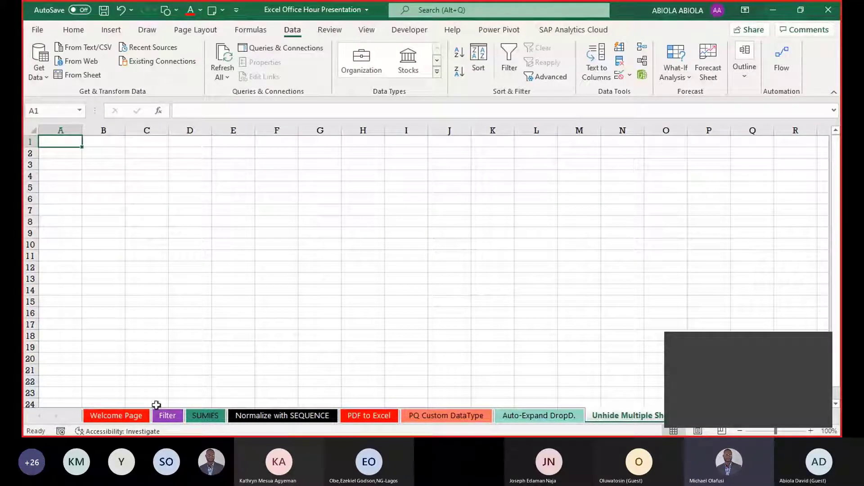
{"action": "left_click", "coordinate": [142, 417]}
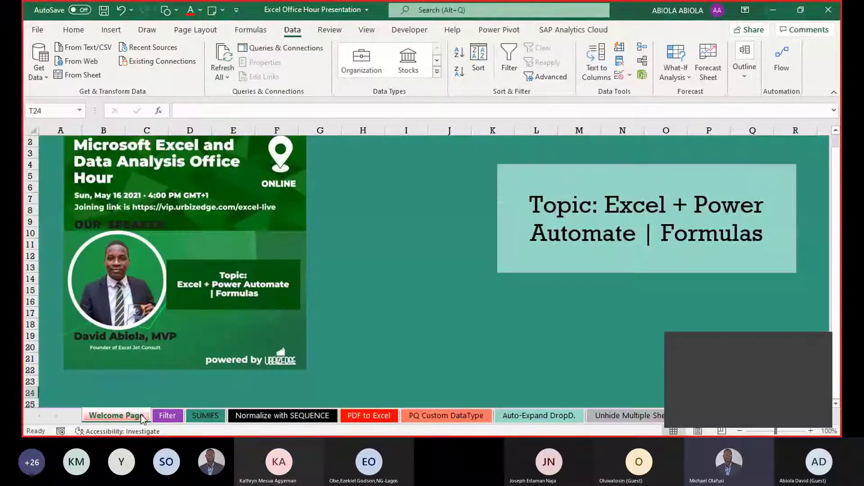
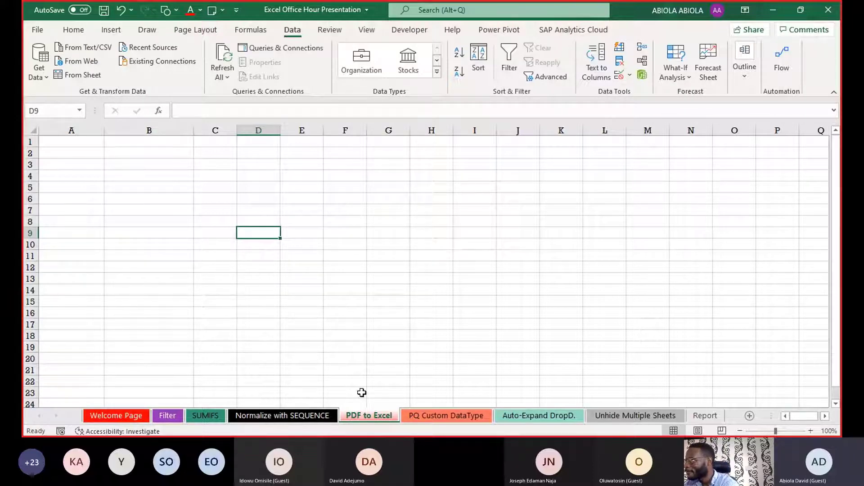
- Start a data import from the block chain PDF file on the Desktop
{"action": "left_click", "coordinate": [35, 77]}
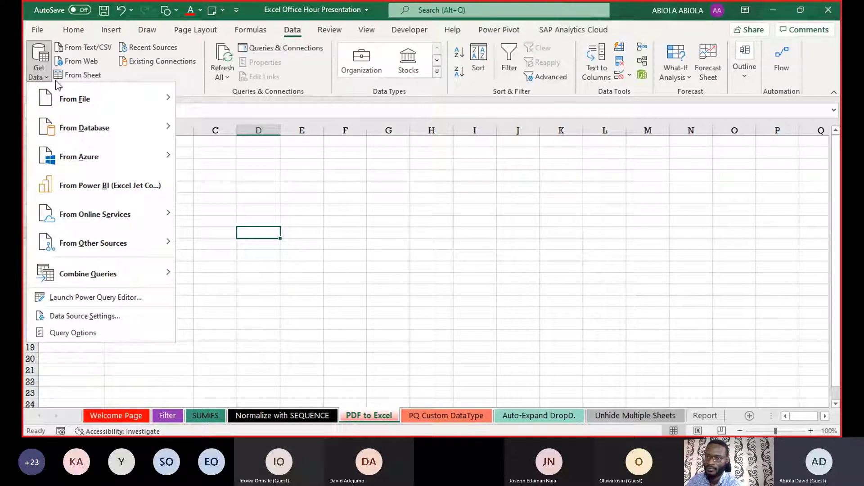
{"action": "mouse_move", "coordinate": [79, 100]}
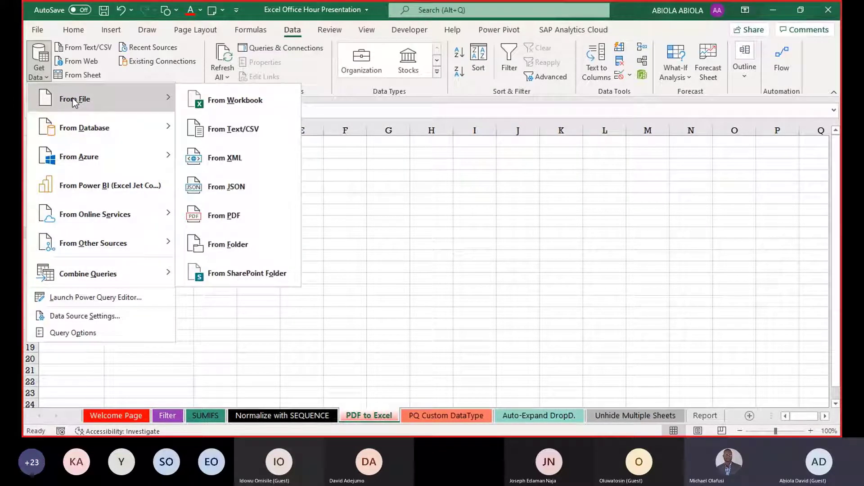
{"action": "left_click", "coordinate": [266, 223]}
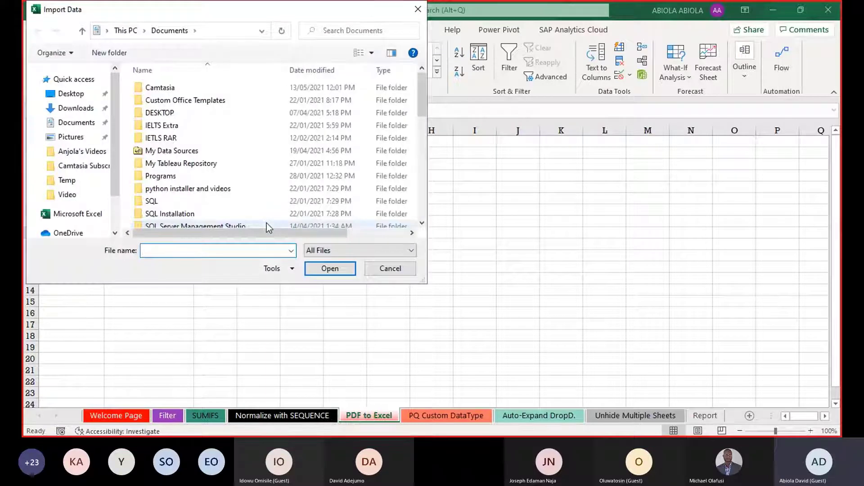
{"action": "left_click", "coordinate": [67, 95]}
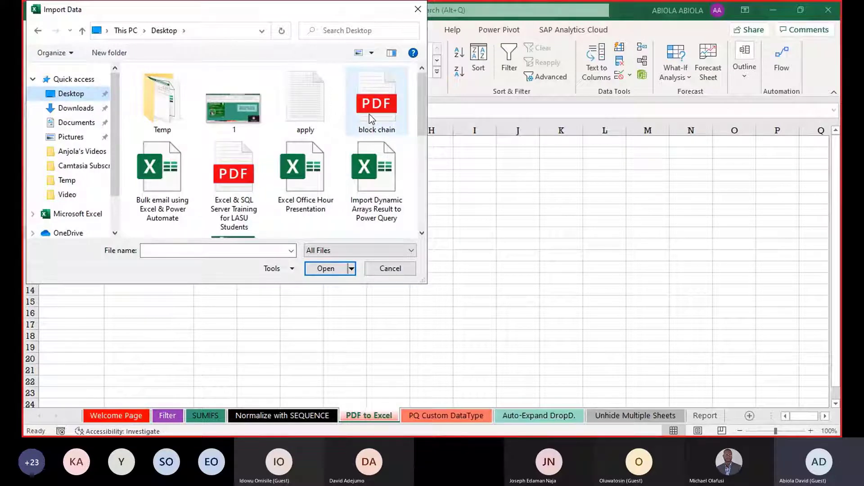
{"action": "key", "text": "Escape"}
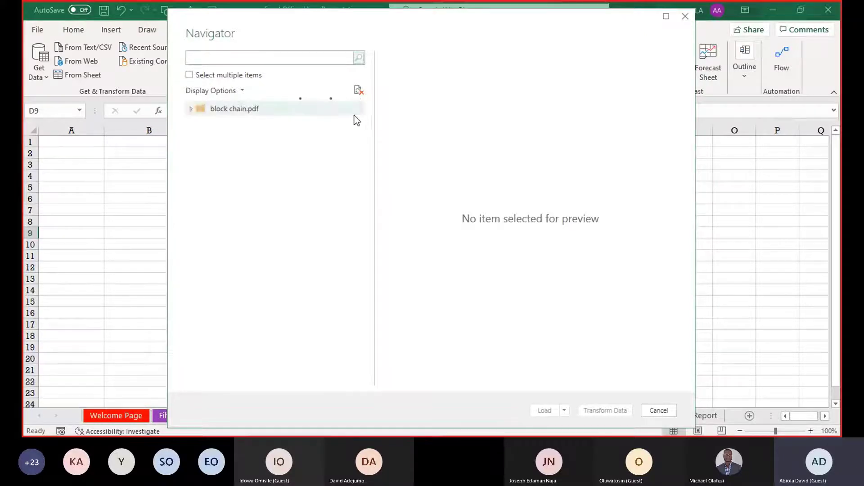
- Preview Table001, Table002 and Table003 of the block chain PDF
{"action": "left_click", "coordinate": [234, 126]}
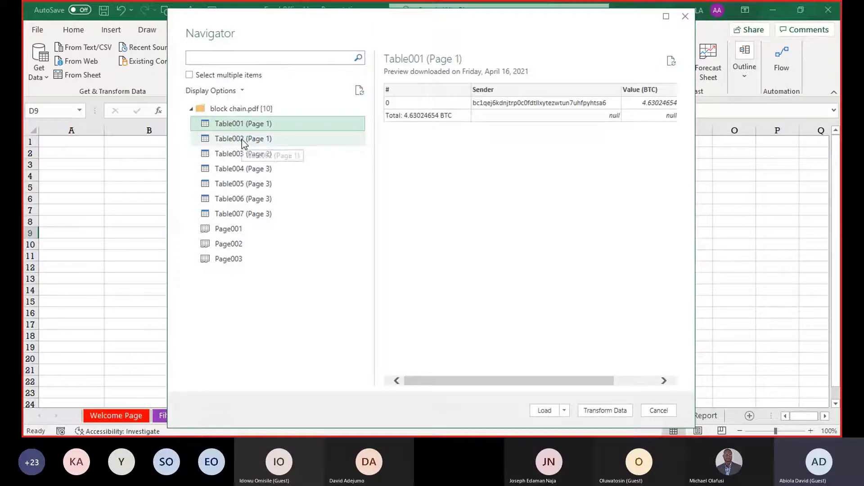
{"action": "left_click", "coordinate": [244, 141]}
{"action": "left_click", "coordinate": [245, 153]}
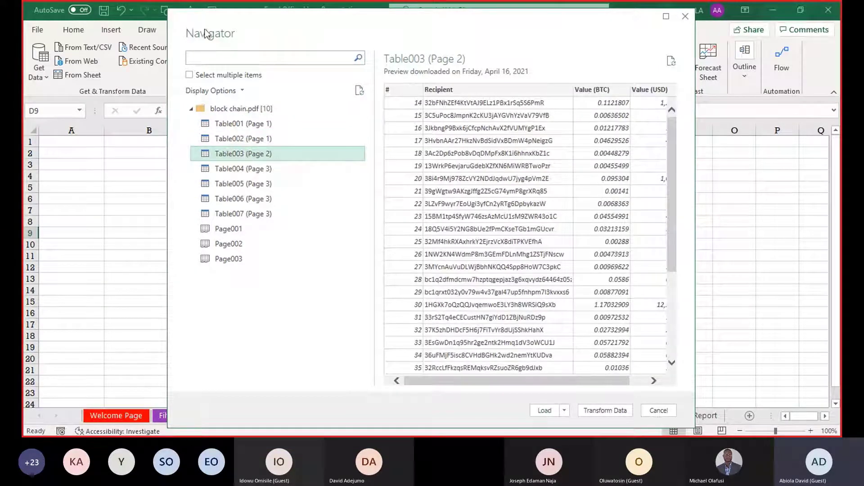
- Select Table002, Table003 and Table004 of the PDF as multiple items and load them into Power Query for transformation
{"action": "left_click", "coordinate": [189, 76]}
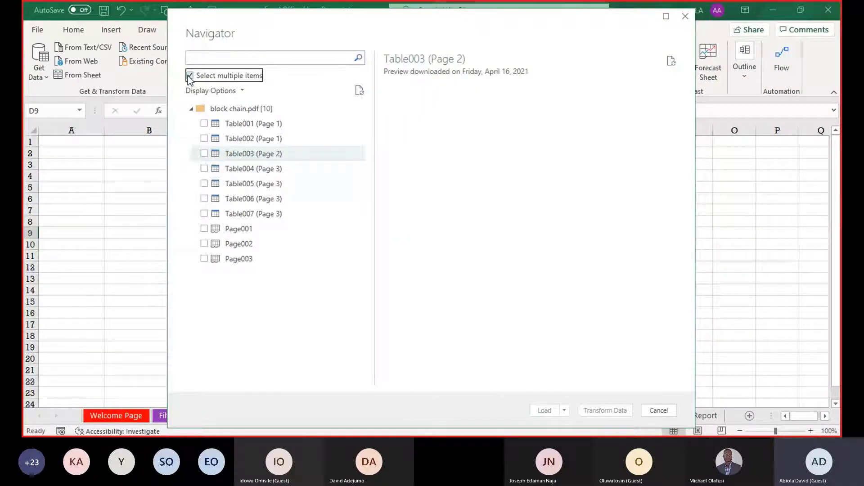
{"action": "left_click", "coordinate": [204, 140]}
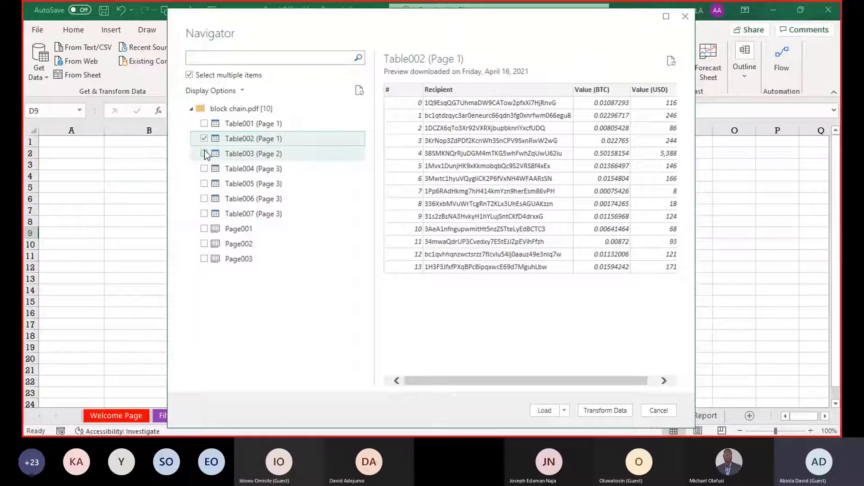
{"action": "left_click", "coordinate": [205, 154]}
{"action": "left_click", "coordinate": [205, 169]}
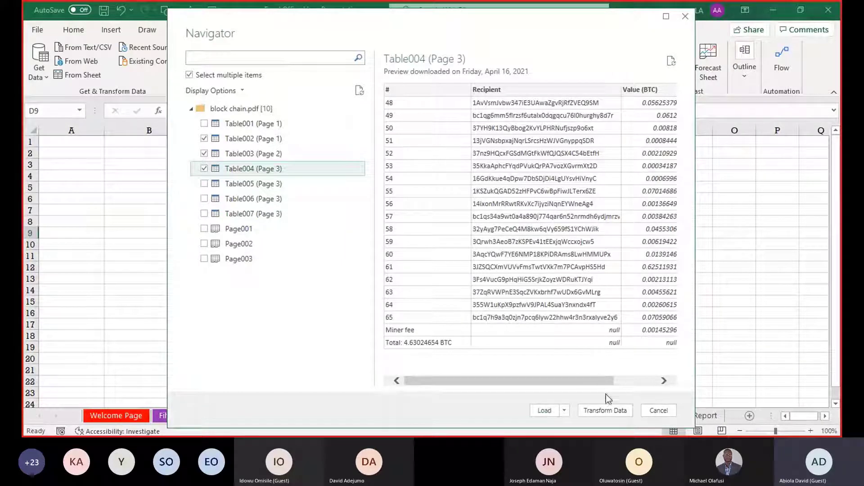
{"action": "left_click", "coordinate": [612, 411]}
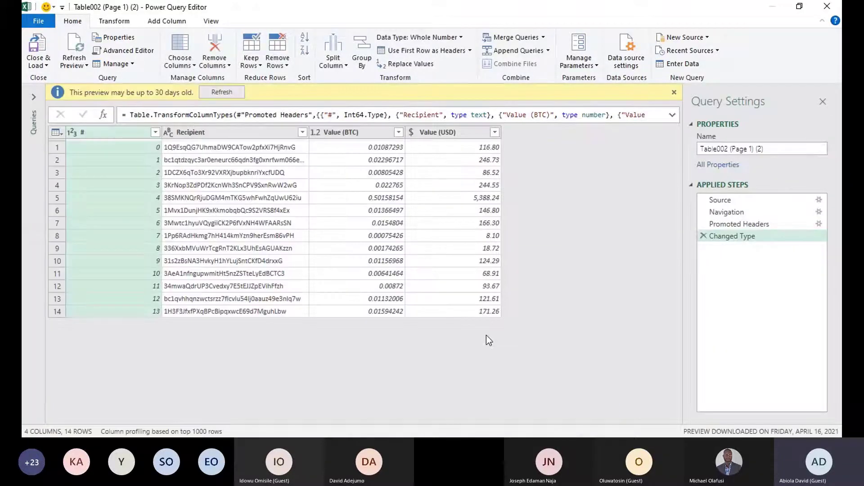
- Refresh the outdated preview of the Table002 query and show the list of all queries
{"action": "left_click", "coordinate": [220, 93]}
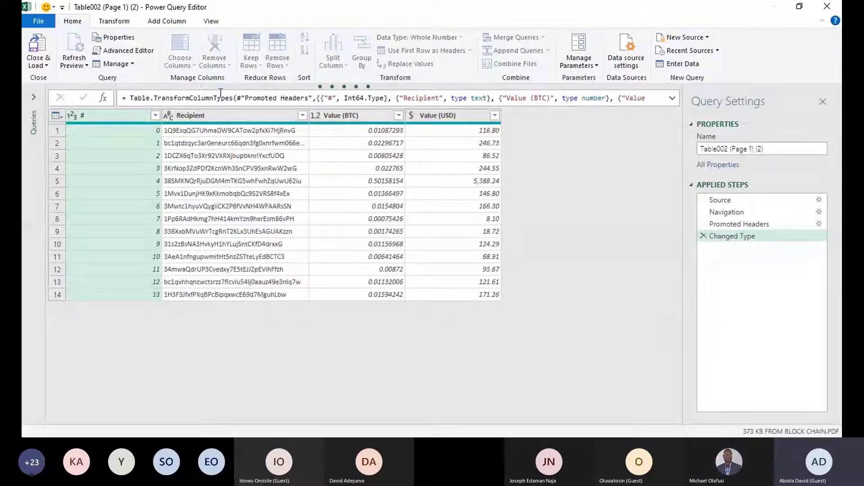
{"action": "left_click", "coordinate": [28, 97]}
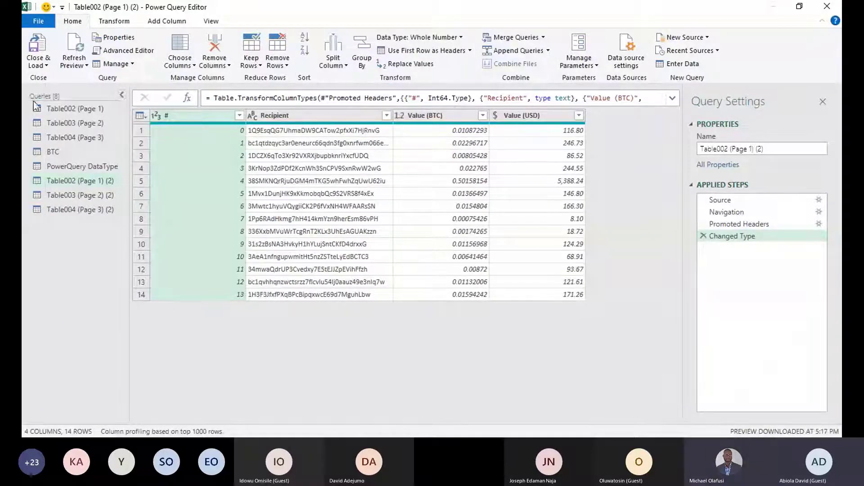
- Delete the earlier Table002 (Page 1), Table003 (Page 2), Table004 (Page 3) and BTC queries together
{"action": "left_click", "coordinate": [66, 114]}
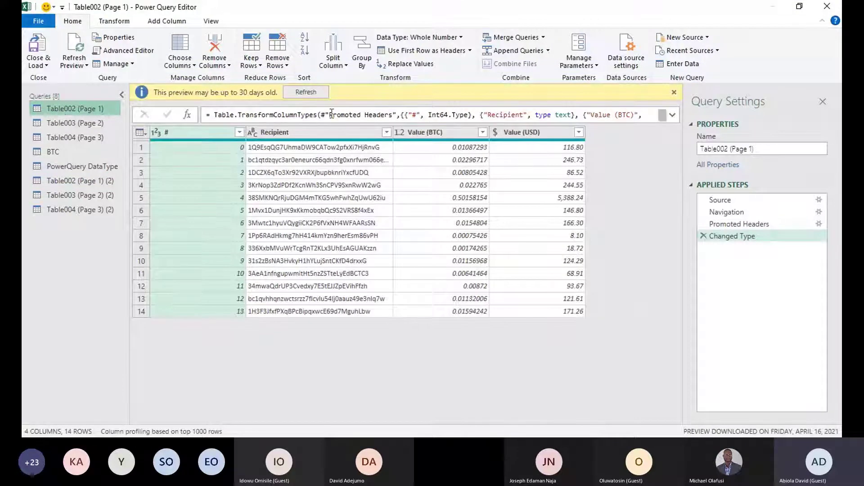
{"action": "left_click", "coordinate": [60, 151]}
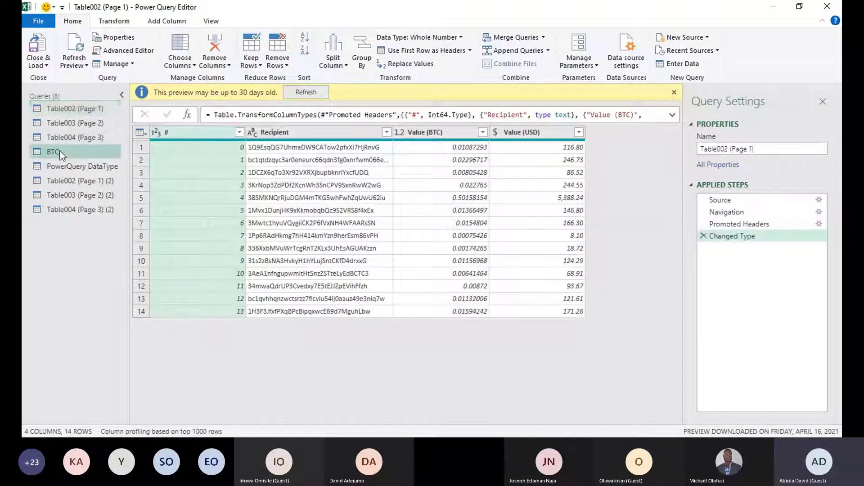
{"action": "left_click", "coordinate": [60, 109]}
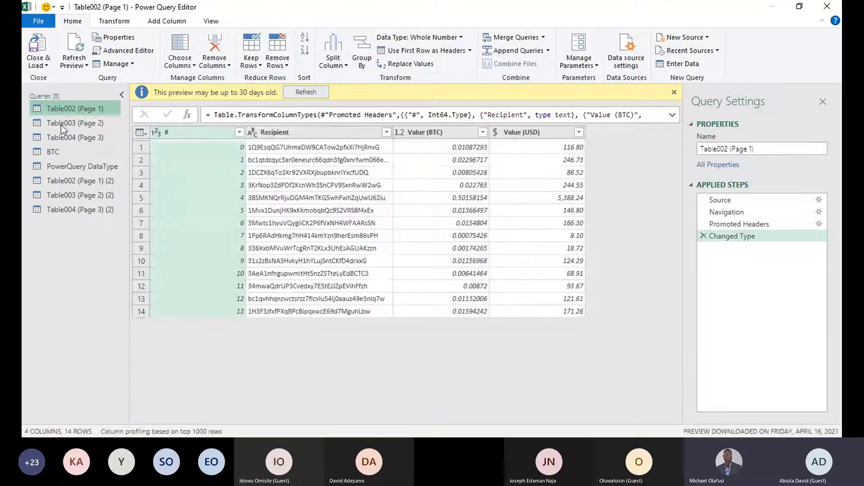
{"action": "left_click", "coordinate": [61, 152]}
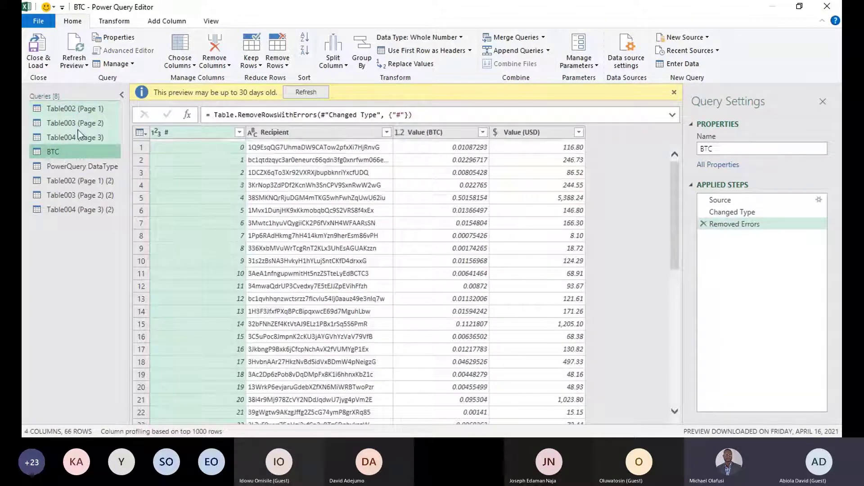
{"action": "right_click", "coordinate": [78, 129]}
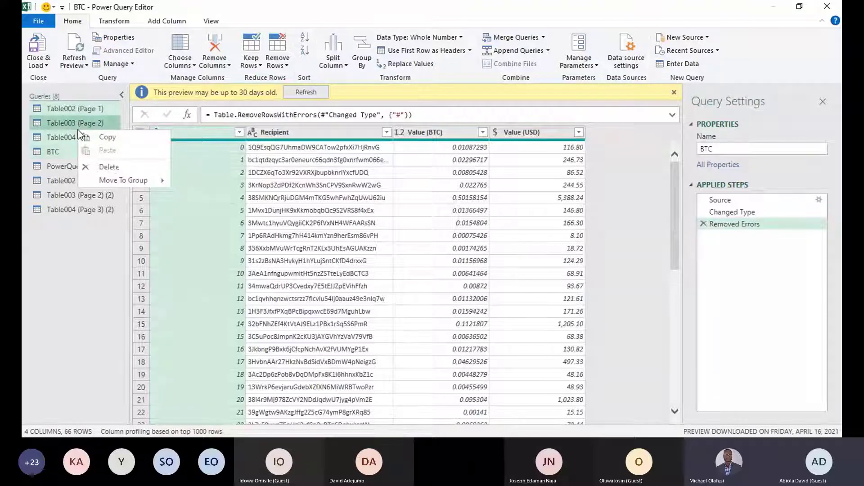
{"action": "left_click", "coordinate": [111, 167]}
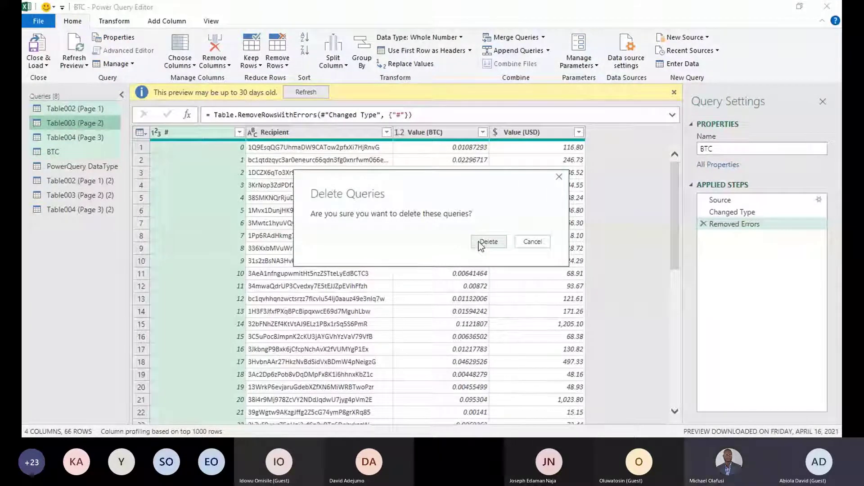
{"action": "left_click", "coordinate": [479, 242]}
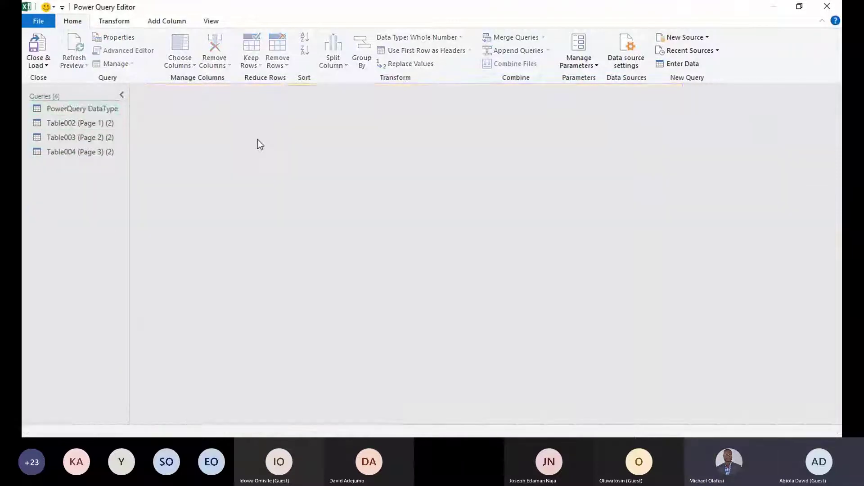
- Delete the PowerQuery DataType query so only the three newly imported PDF table queries are kept
{"action": "left_click", "coordinate": [99, 112]}
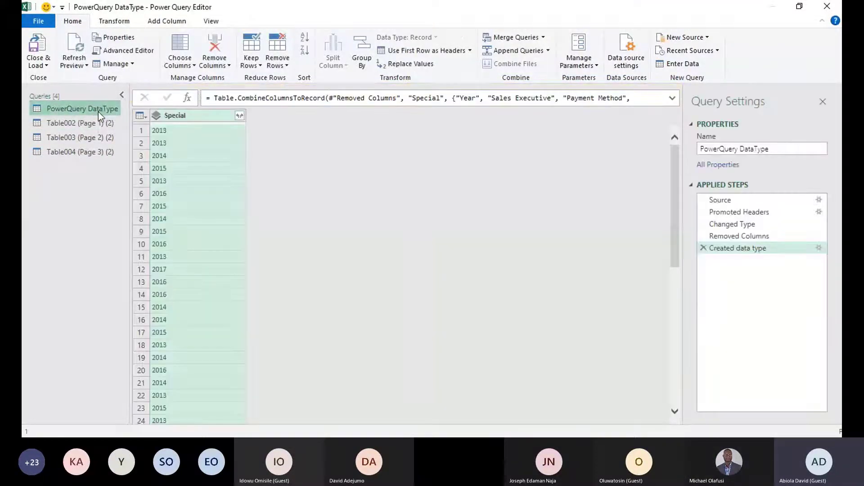
{"action": "right_click", "coordinate": [99, 111]}
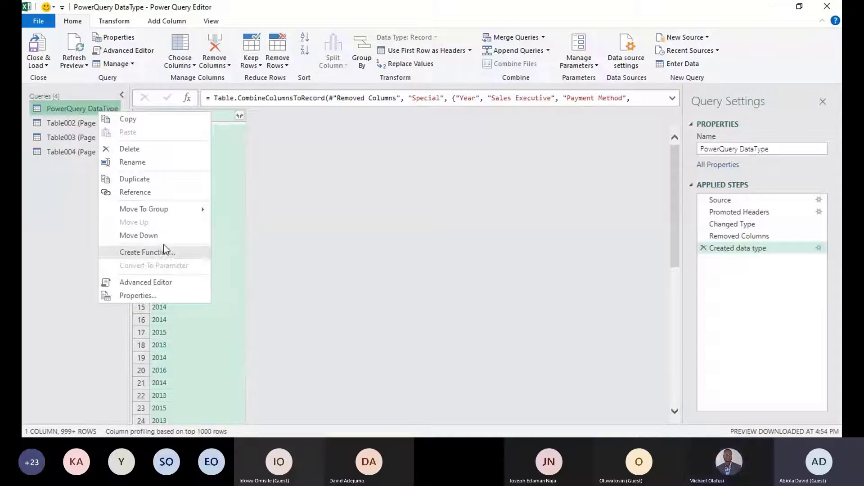
{"action": "left_click", "coordinate": [131, 149]}
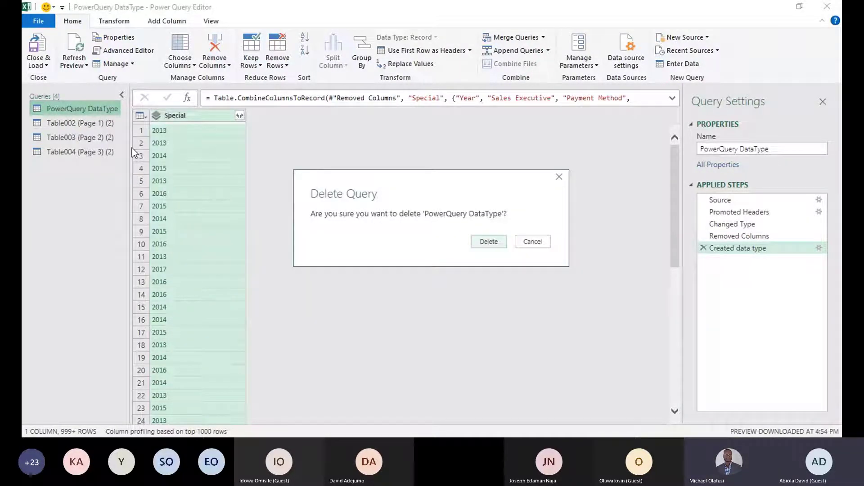
{"action": "left_click", "coordinate": [488, 242]}
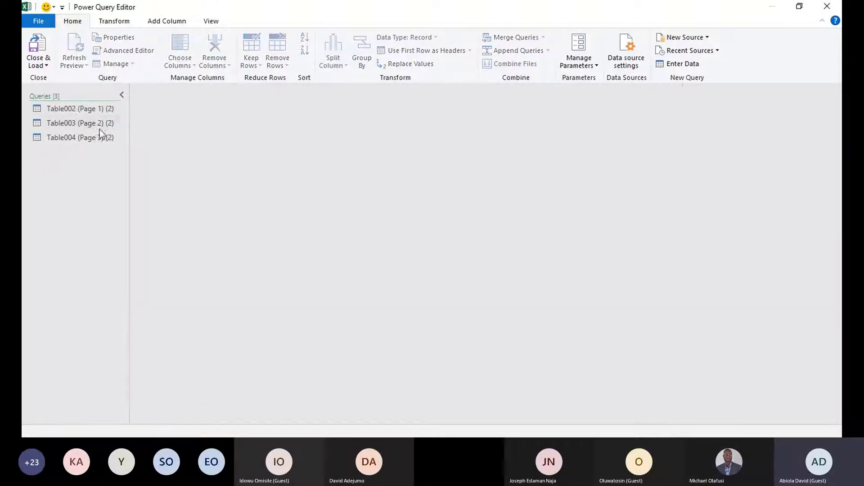
- Append Table002 (Page 1) (2), Table003 (Page 2) (2) and Table004 (Page 3) (2) as a new query, using the three or more tables option
{"action": "left_click", "coordinate": [74, 108]}
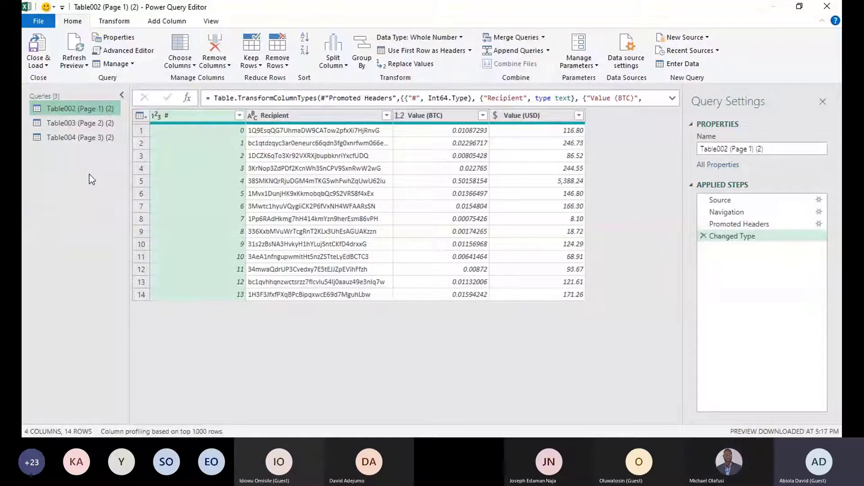
{"action": "left_click", "coordinate": [549, 52]}
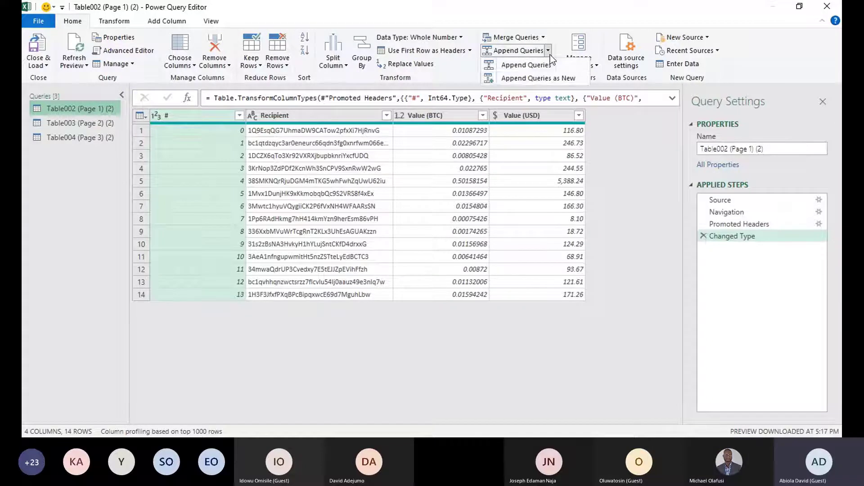
{"action": "right_click", "coordinate": [74, 206]}
{"action": "mouse_move", "coordinate": [137, 229]}
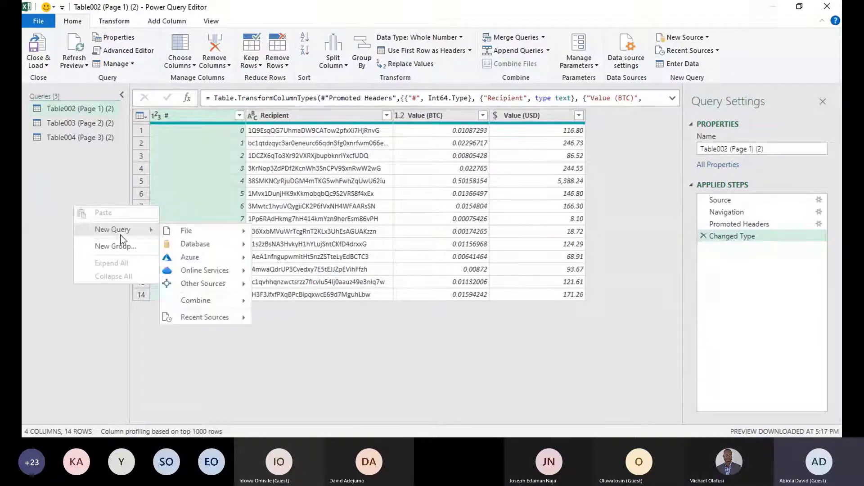
{"action": "mouse_move", "coordinate": [246, 301]}
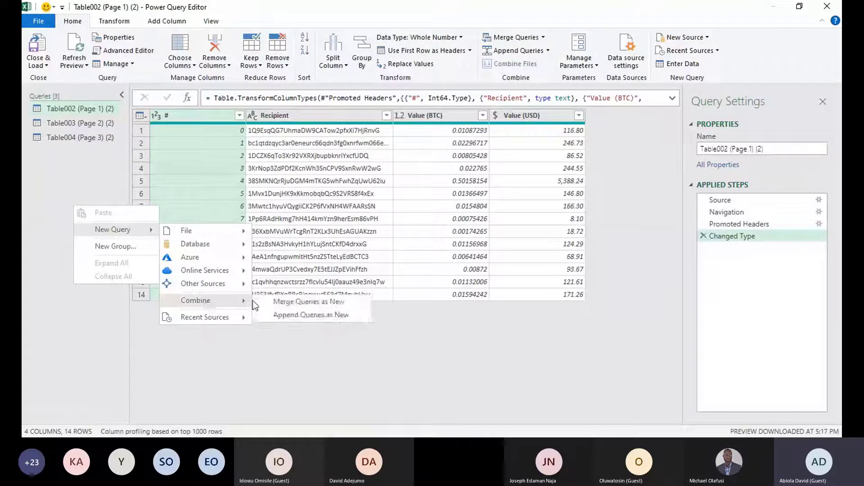
{"action": "left_click", "coordinate": [307, 314]}
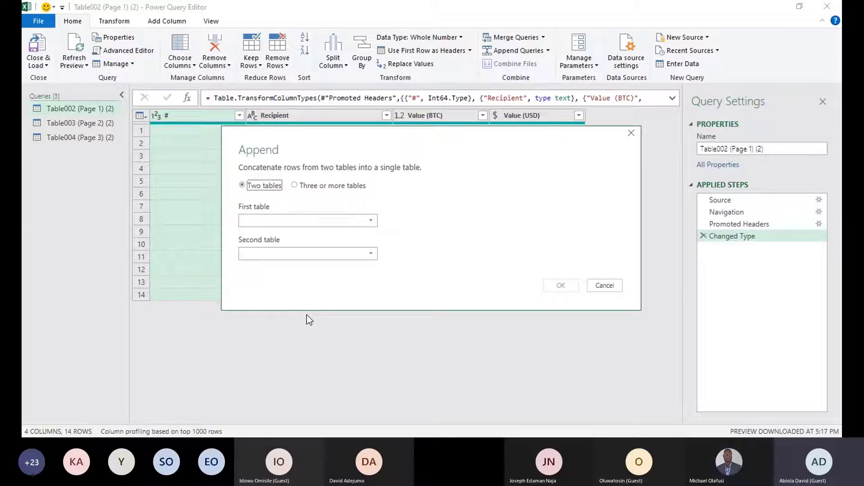
{"action": "left_click", "coordinate": [296, 186]}
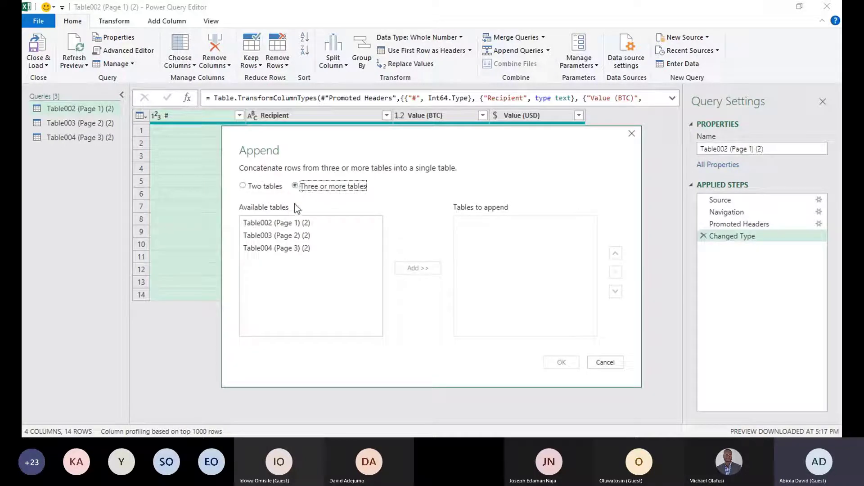
{"action": "left_click", "coordinate": [293, 223]}
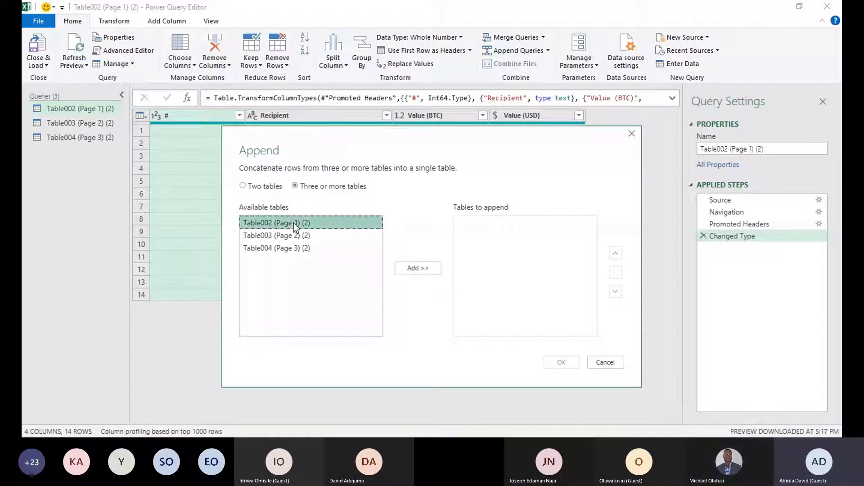
{"action": "left_click", "coordinate": [298, 249], "text": "ctrl"}
{"action": "left_click", "coordinate": [297, 249], "text": "shift"}
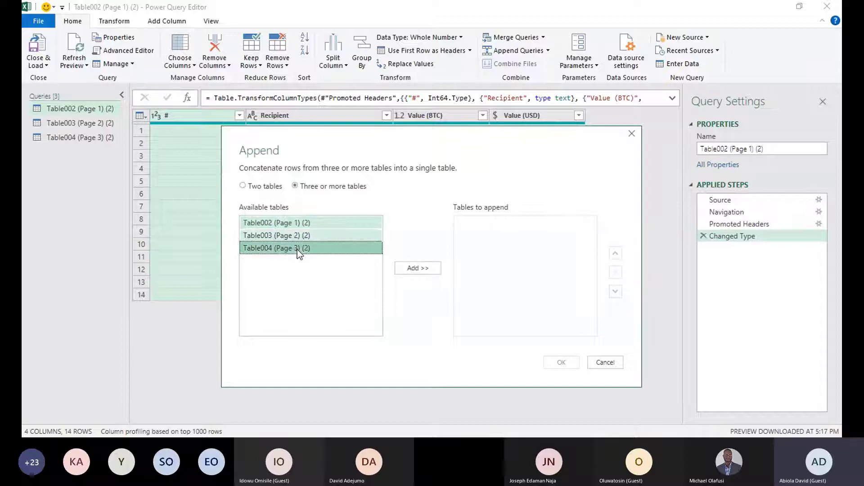
{"action": "left_click", "coordinate": [430, 271]}
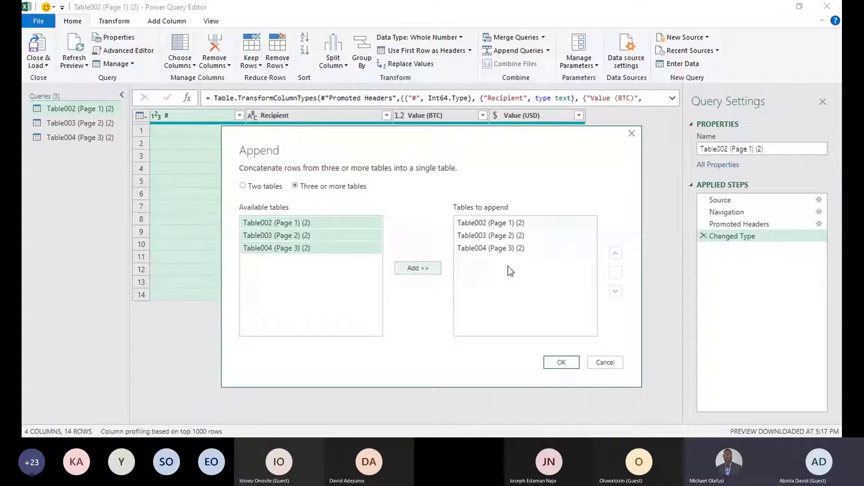
{"action": "left_click", "coordinate": [557, 367]}
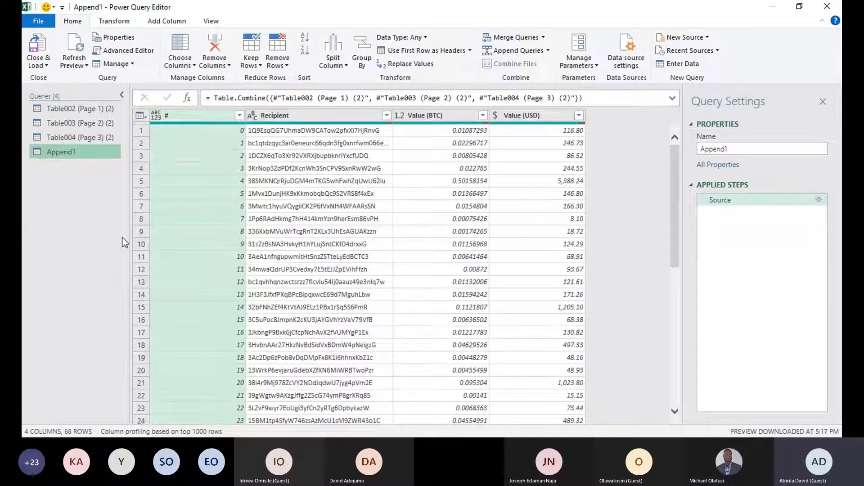
- Rename the appended query as Block Chain
{"action": "double_click", "coordinate": [733, 152]}
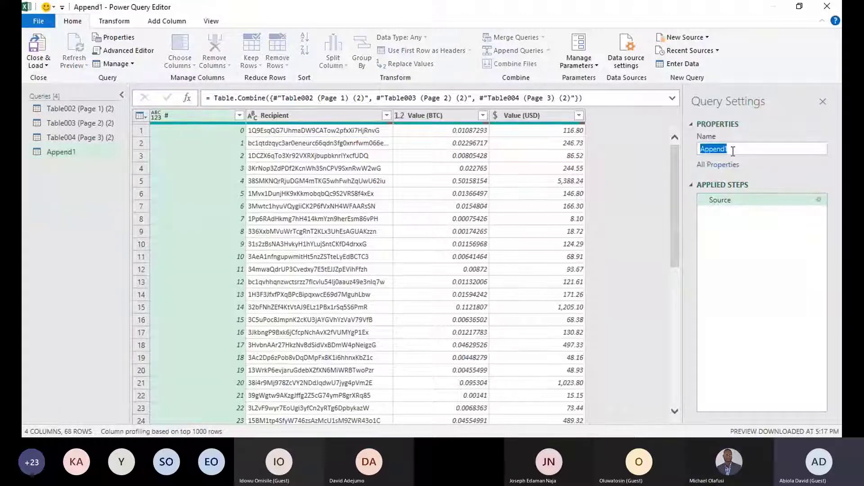
{"action": "type", "text": "Block"}
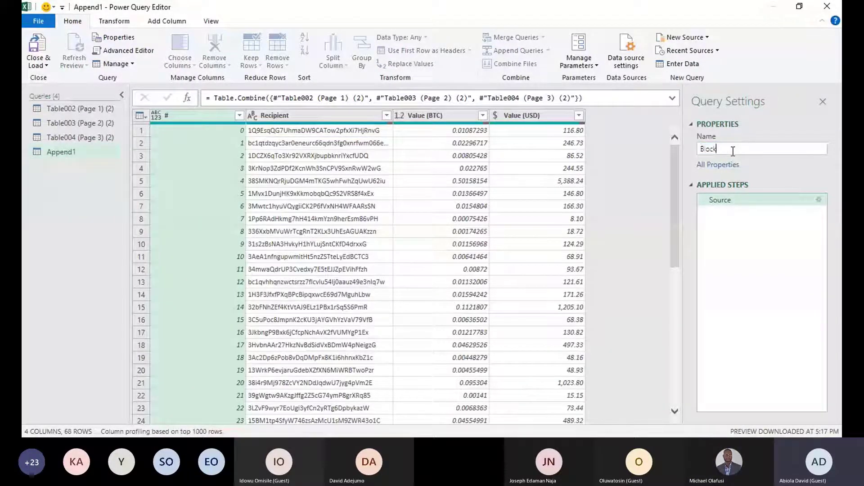
{"action": "type", "text": " Chain"}
{"action": "key", "text": "Return"}
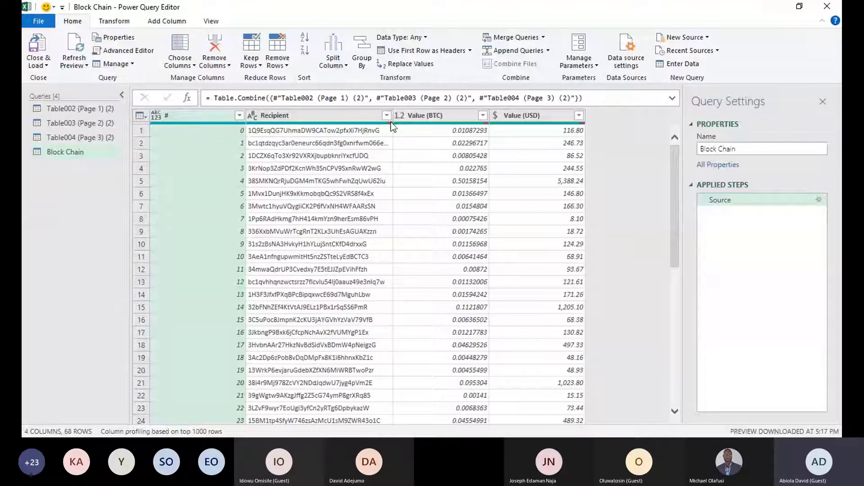
- Remove the bottom 2 rows, Miner fee and Total, from the Block Chain query
{"action": "left_click_drag", "start_coordinate": [675, 194], "coordinate": [684, 364]}
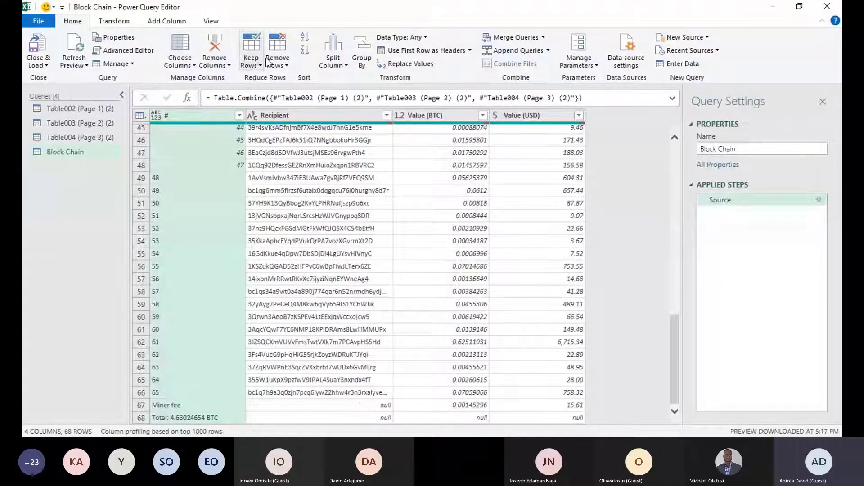
{"action": "left_click", "coordinate": [280, 64]}
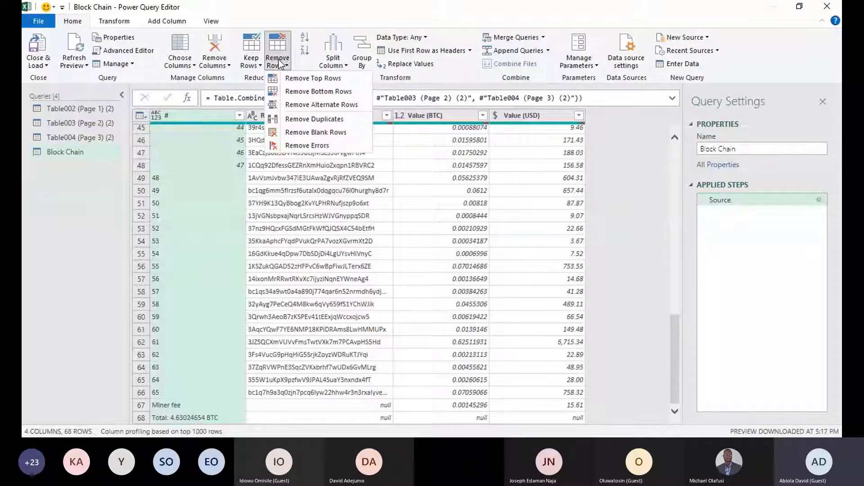
{"action": "left_click", "coordinate": [309, 95]}
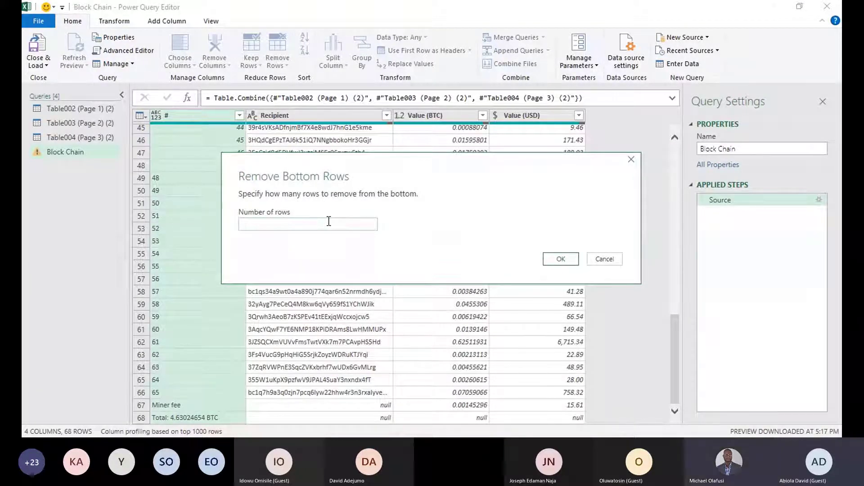
{"action": "type", "text": "2"}
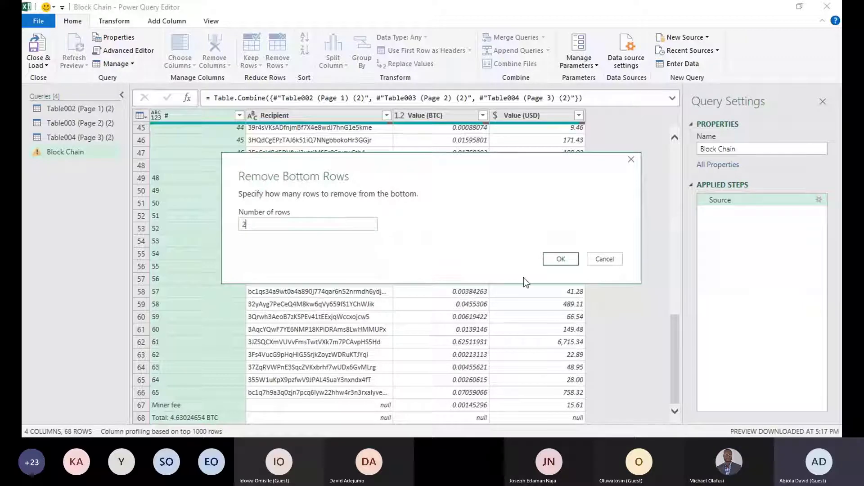
{"action": "left_click", "coordinate": [562, 259]}
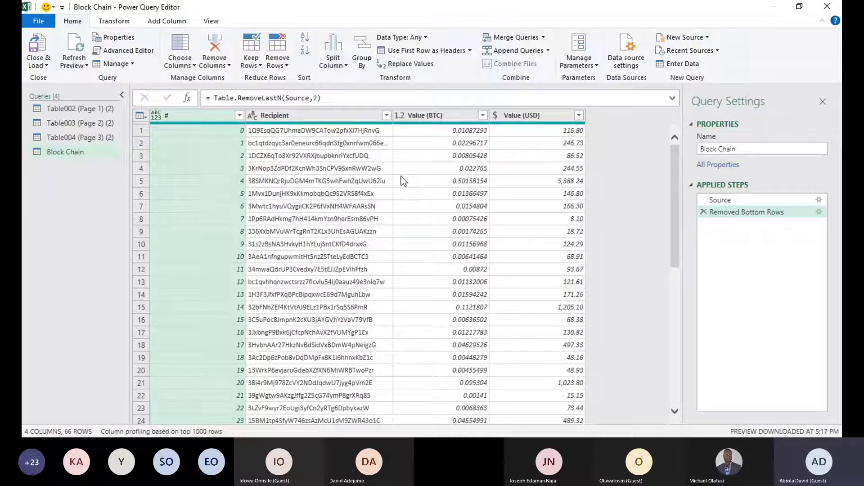
- Change the data type of the # column in the Block Chain query to Whole Number
{"action": "mouse_move", "coordinate": [338, 124]}
{"action": "left_click", "coordinate": [157, 116]}
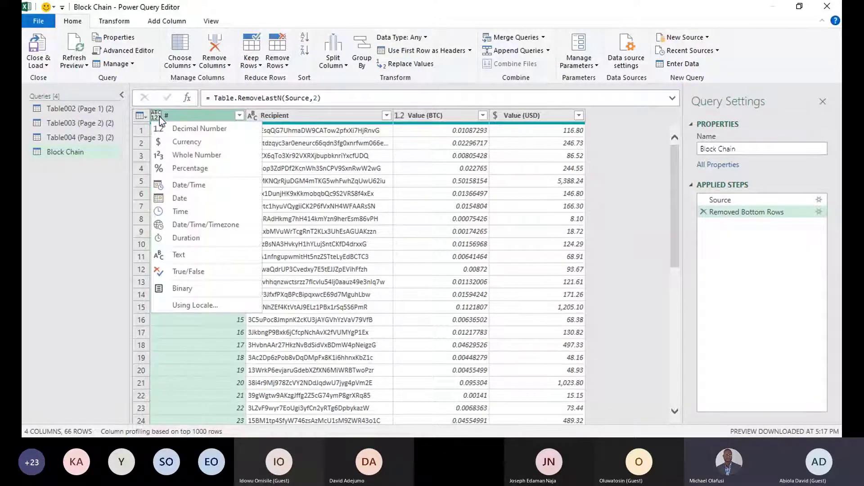
{"action": "left_click", "coordinate": [192, 155]}
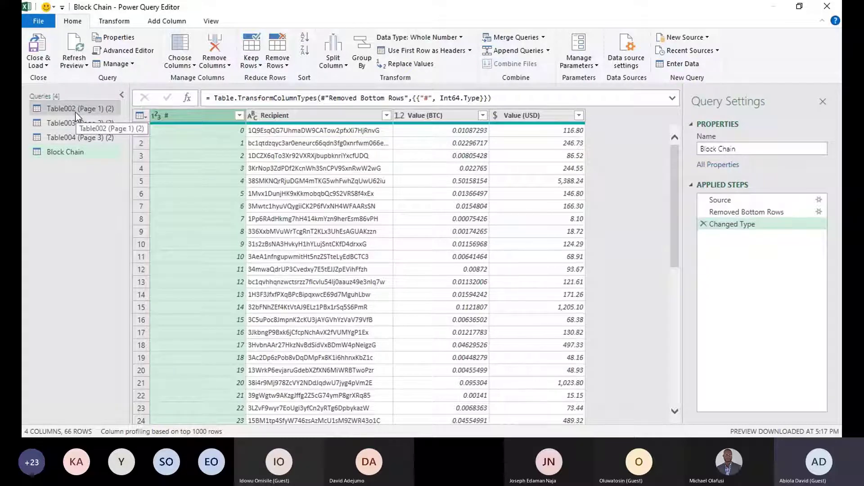
- Close the query editor and load the three table queries and Block Chain into the workbook as connections only
{"action": "left_click", "coordinate": [43, 68]}
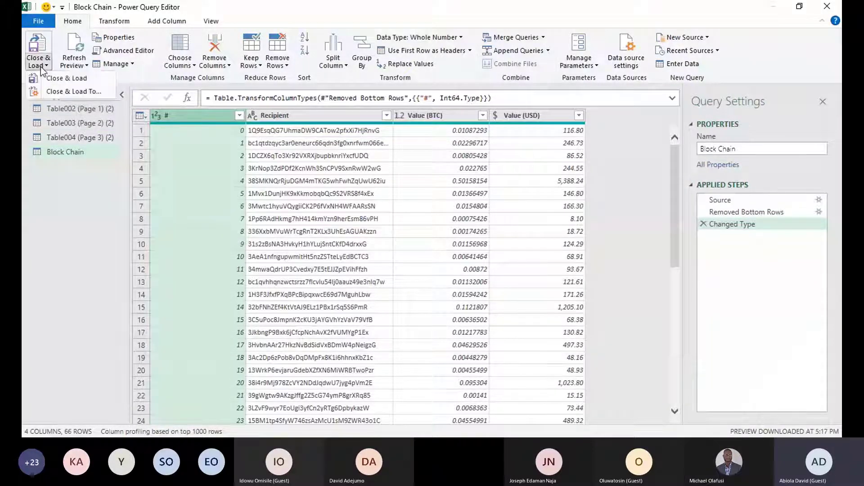
{"action": "left_click", "coordinate": [66, 91]}
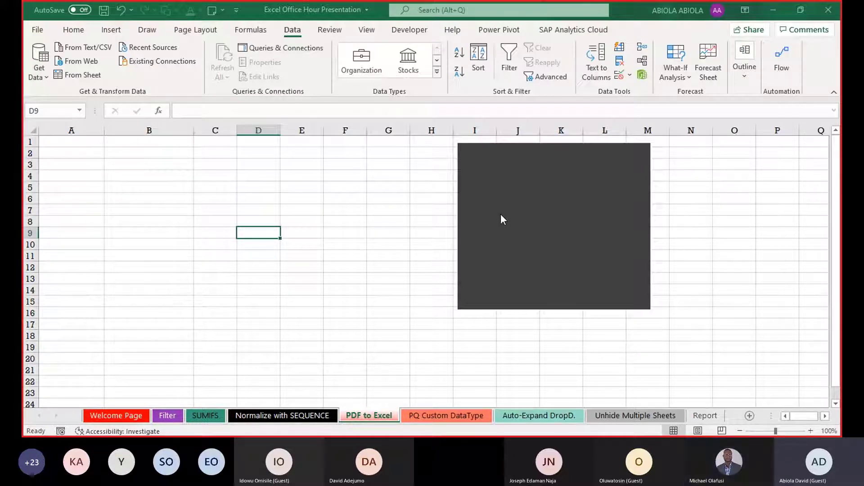
{"action": "left_click", "coordinate": [564, 295]}
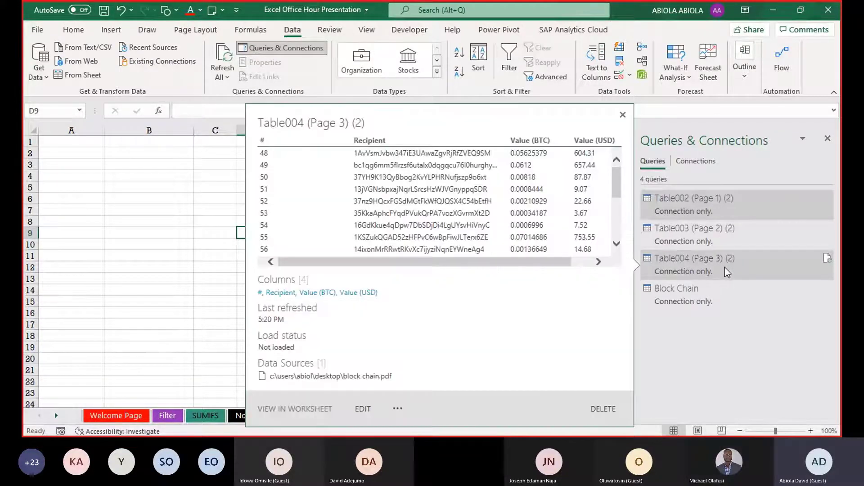
{"action": "mouse_move", "coordinate": [687, 302]}
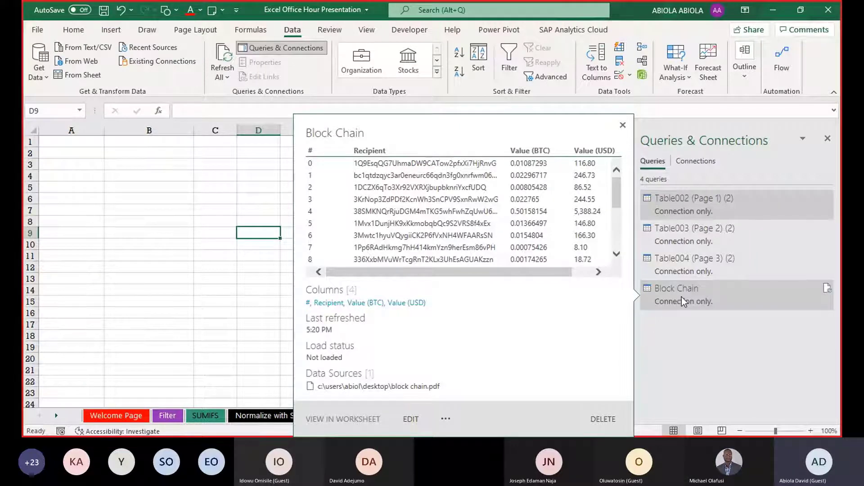
- Load the Block Chain query as a table into the existing PDF to Excel worksheet, starting at cell A1
{"action": "right_click", "coordinate": [682, 301]}
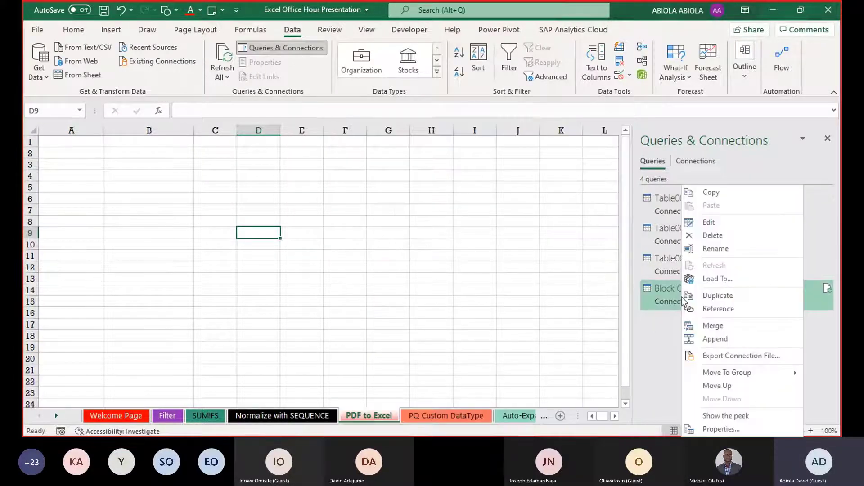
{"action": "left_click", "coordinate": [722, 277]}
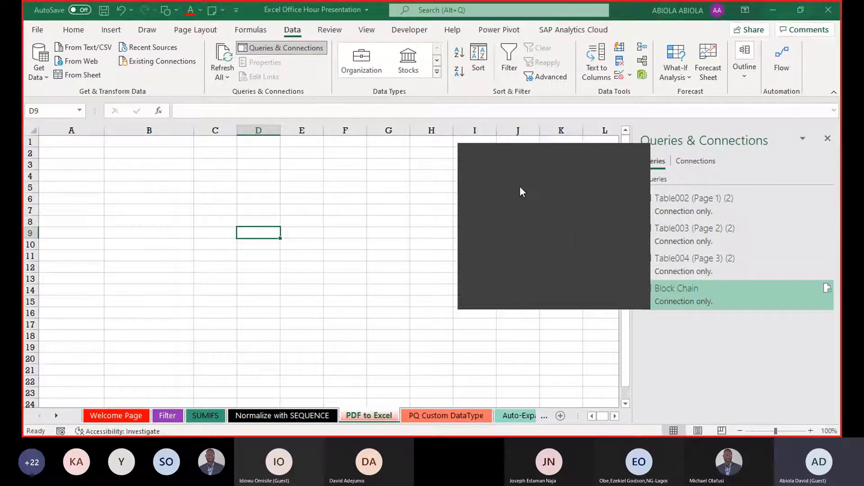
{"action": "left_click", "coordinate": [498, 185]}
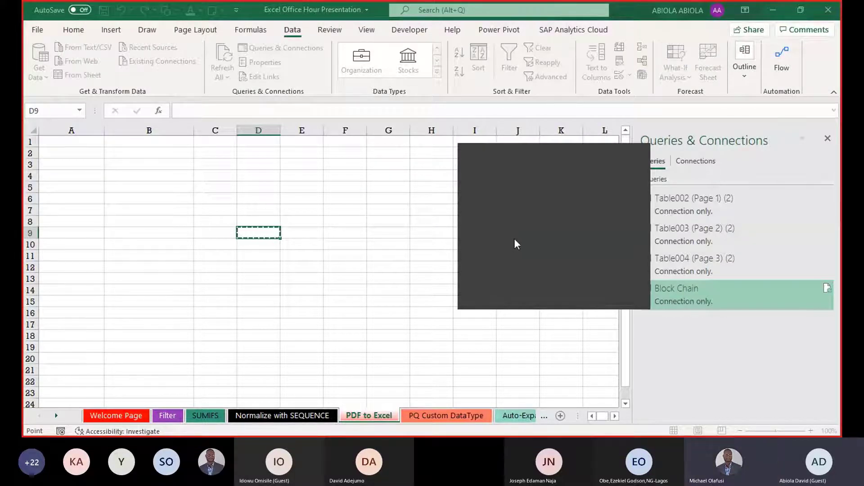
{"action": "left_click", "coordinate": [529, 248]}
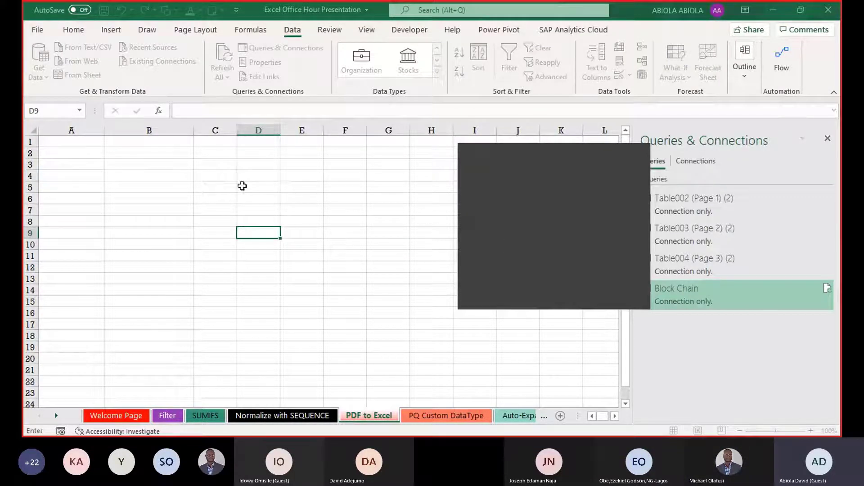
{"action": "left_click", "coordinate": [596, 250]}
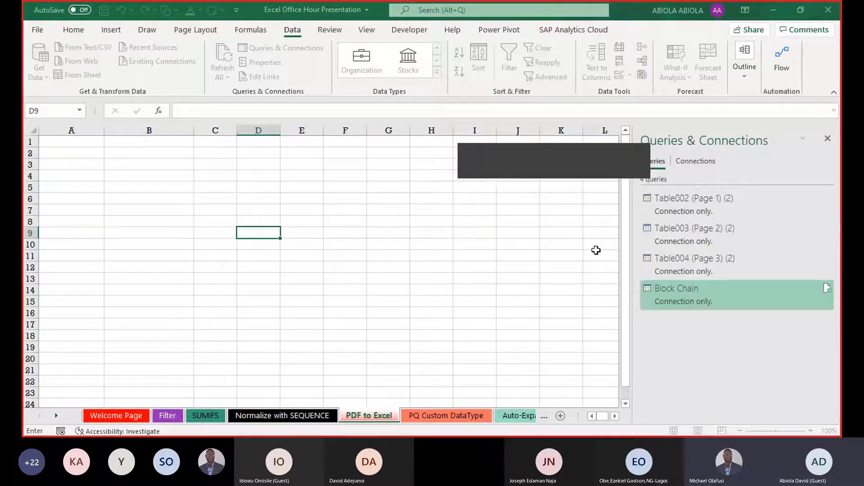
{"action": "left_click", "coordinate": [58, 139]}
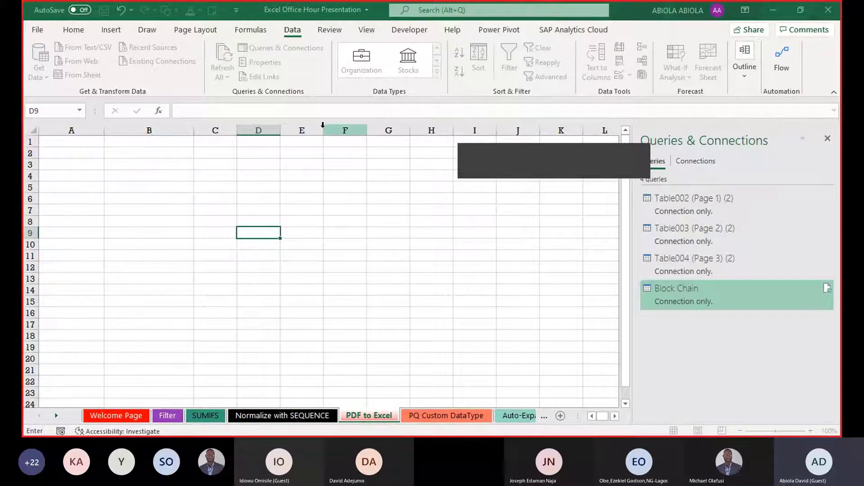
{"action": "left_click", "coordinate": [85, 142]}
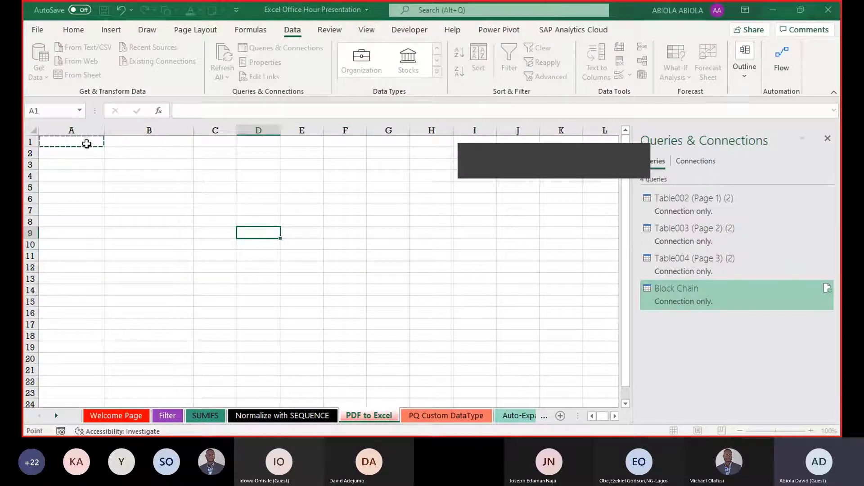
{"action": "left_click", "coordinate": [645, 175]}
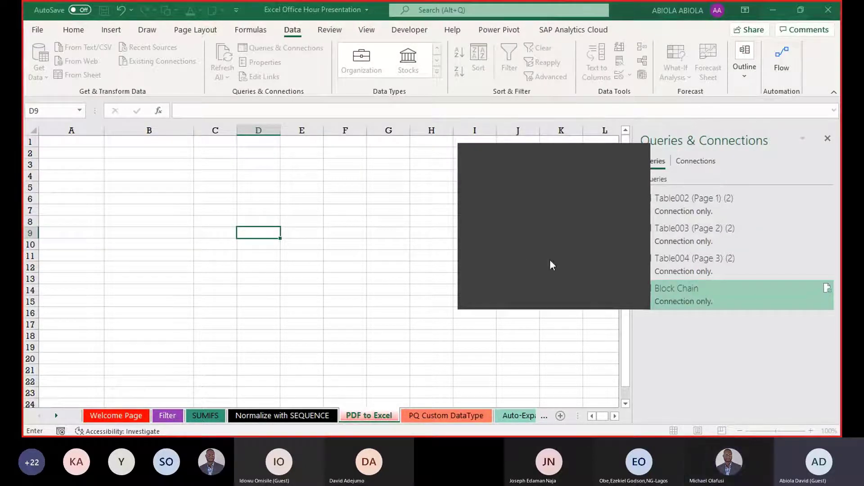
{"action": "key", "text": "Return"}
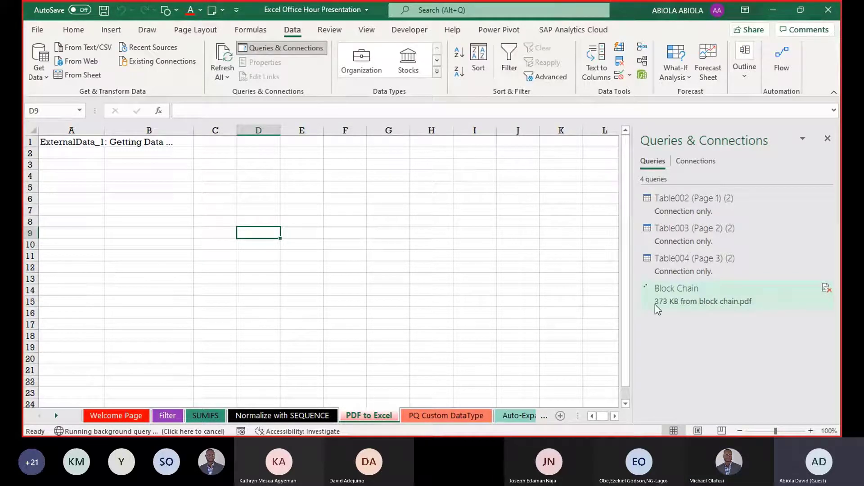
- Check the Block Chain query's load details and review the loaded table from its header row to its last record
{"action": "left_click", "coordinate": [692, 309]}
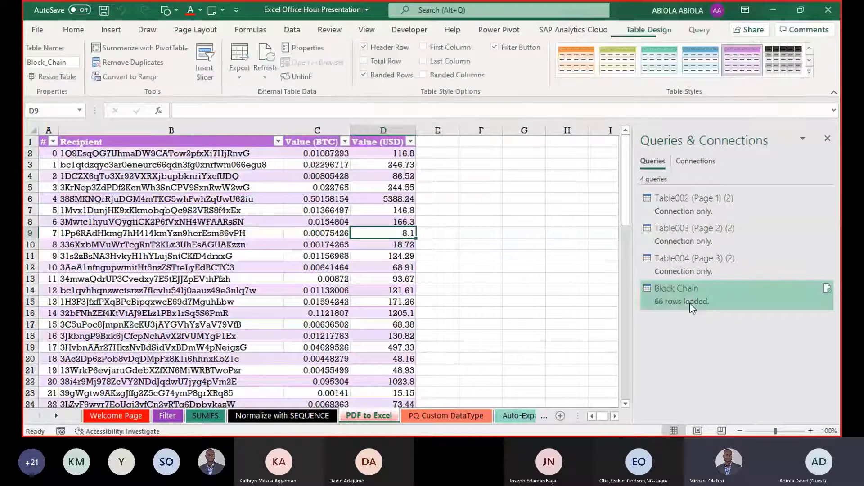
{"action": "mouse_move", "coordinate": [689, 301]}
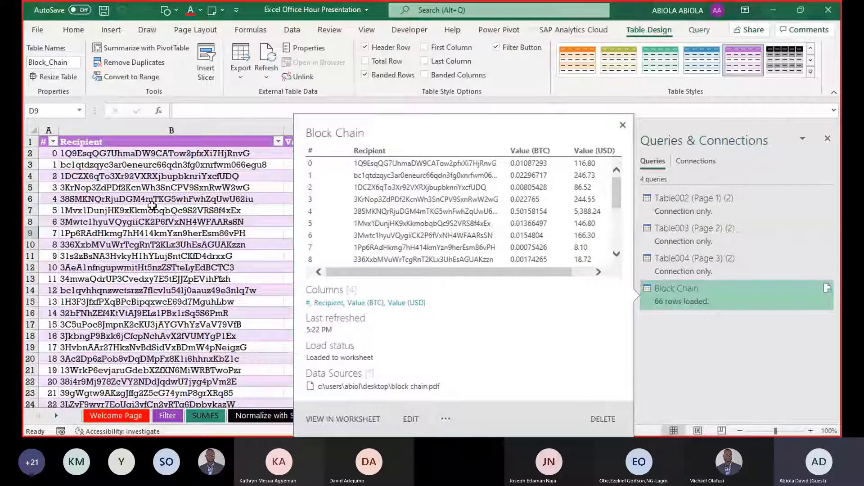
{"action": "left_click", "coordinate": [112, 174]}
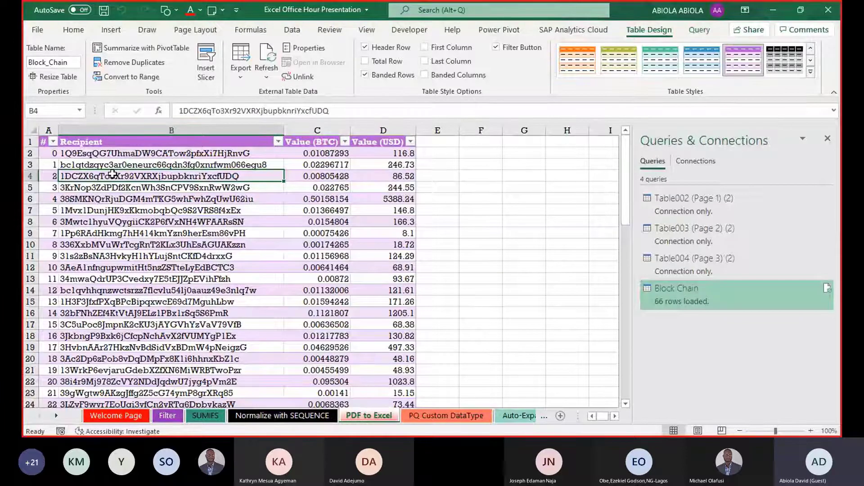
{"action": "key", "text": "ctrl+Down"}
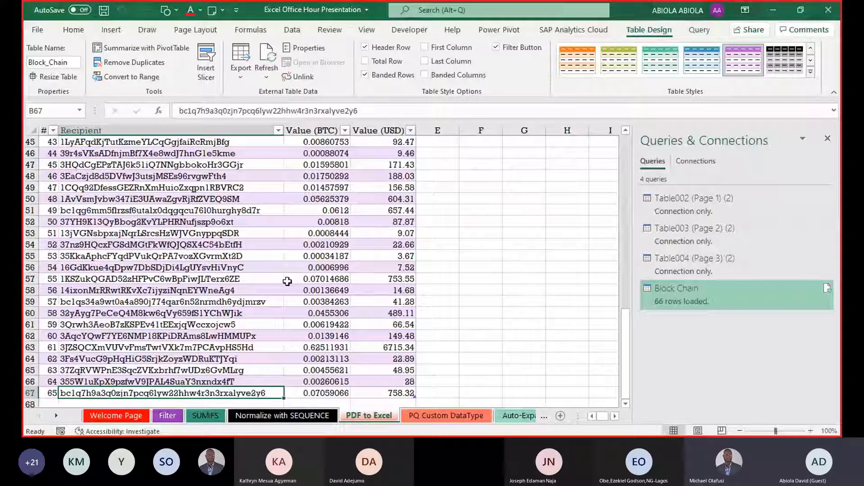
{"action": "key", "text": "Right"}
{"action": "key", "text": "Right"}
{"action": "key", "text": "ctrl+Up"}
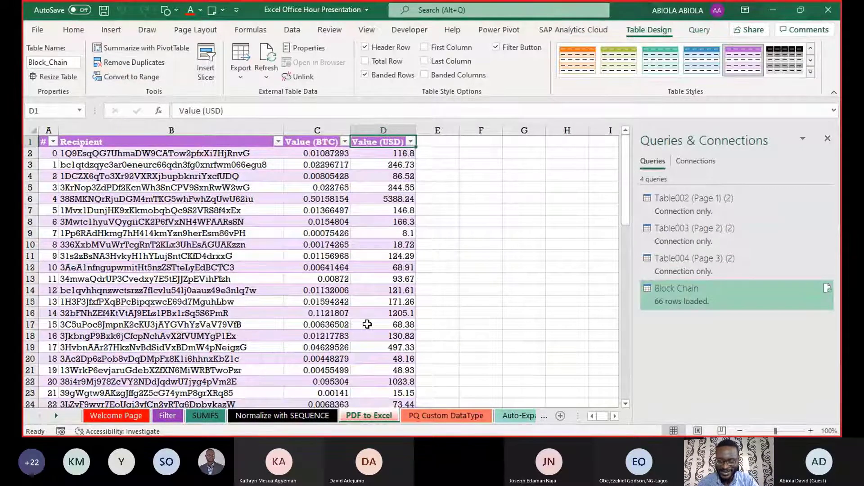
{"action": "key", "text": "Left"}
{"action": "key", "text": "Left"}
{"action": "key", "text": "Left"}
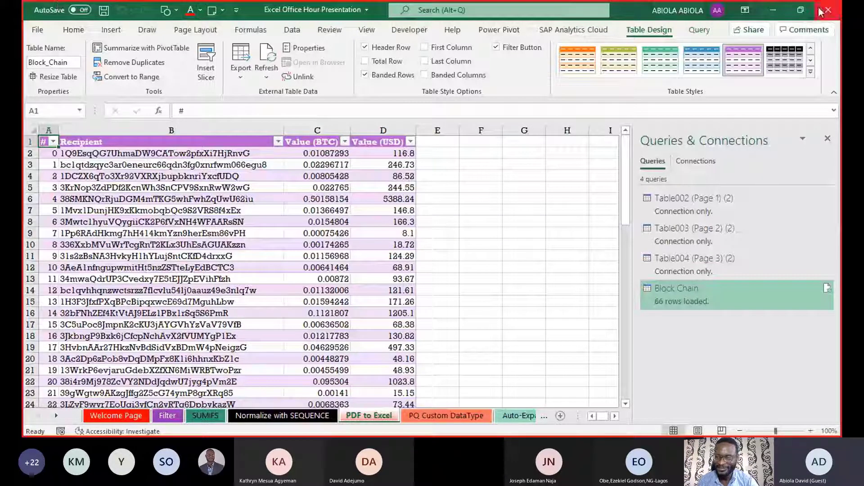
{"action": "left_click", "coordinate": [322, 263]}
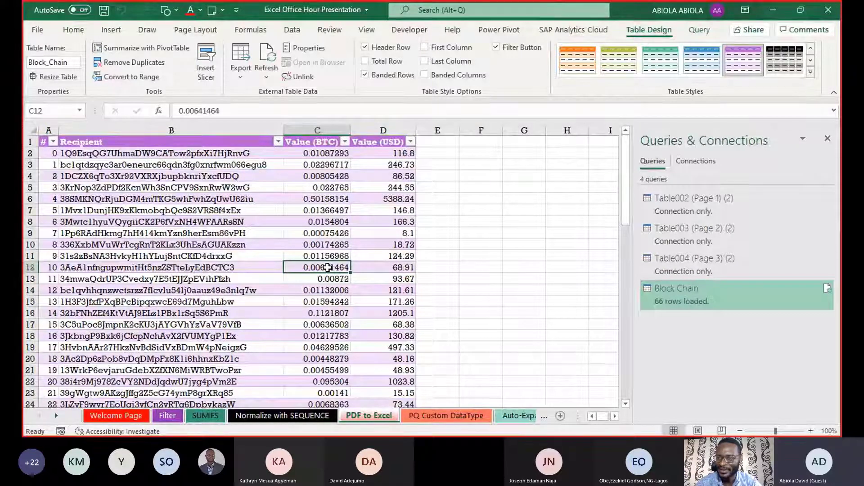
{"action": "left_click", "coordinate": [225, 278]}
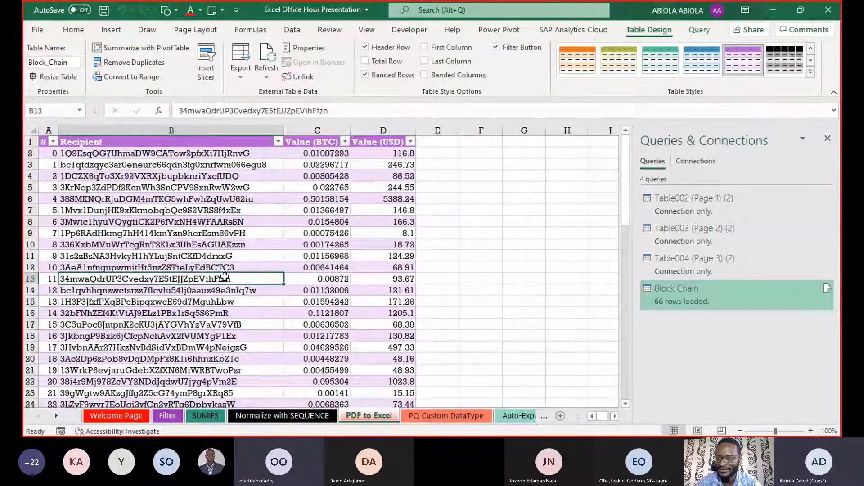